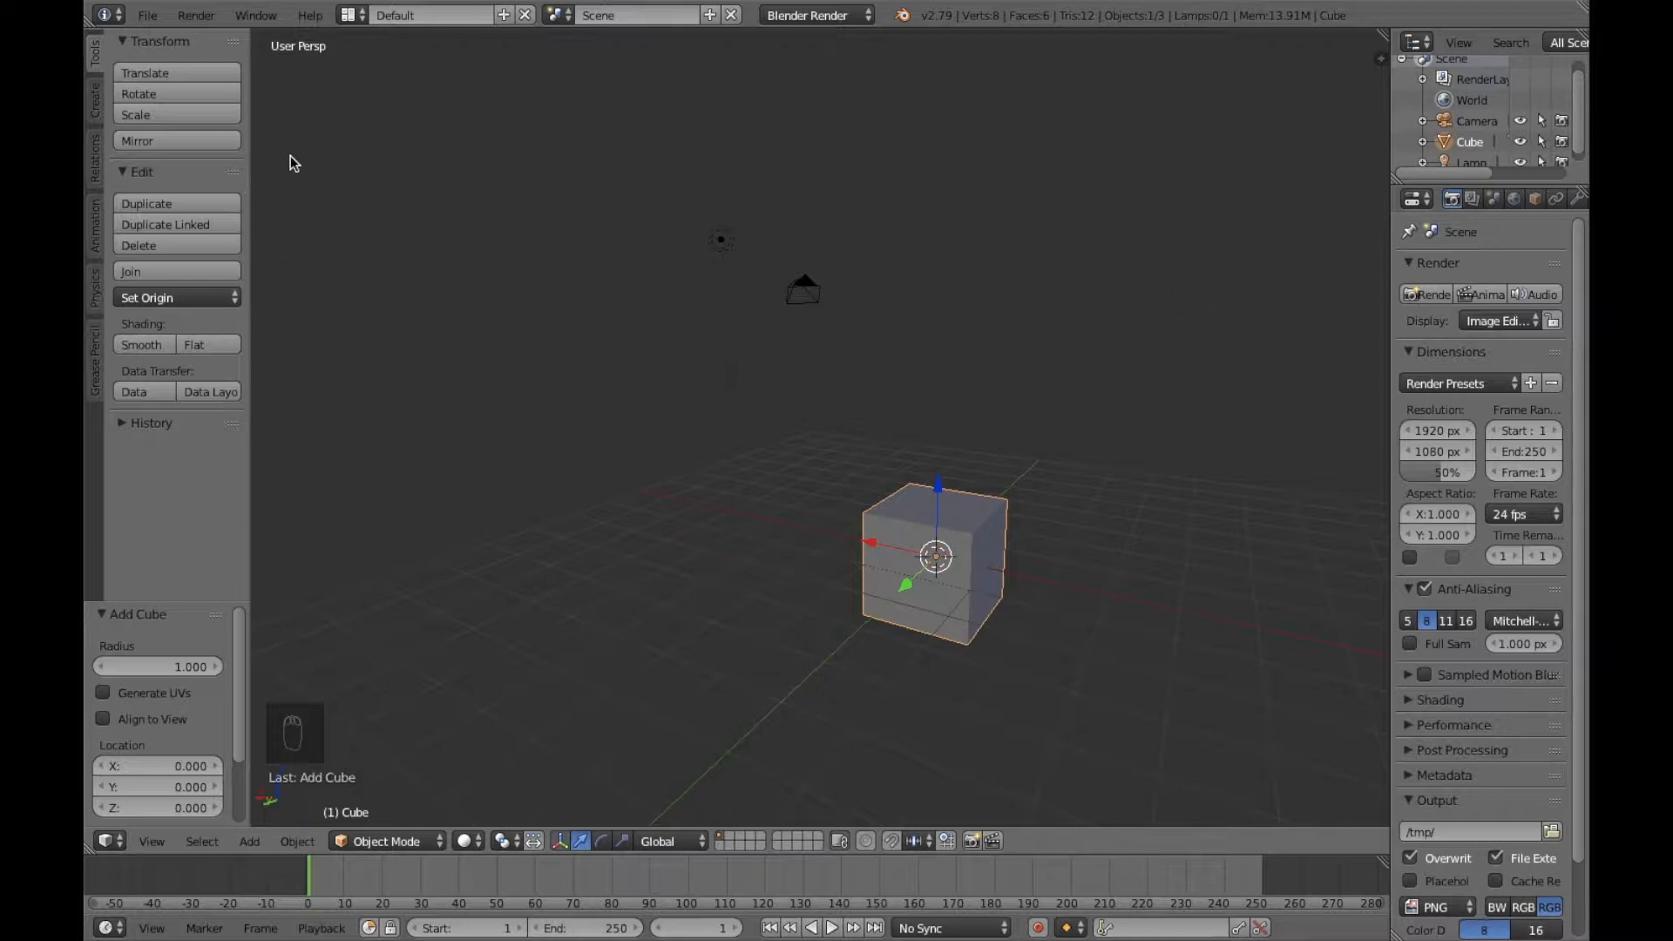
{"action": "left_click", "coordinate": [145, 17]}
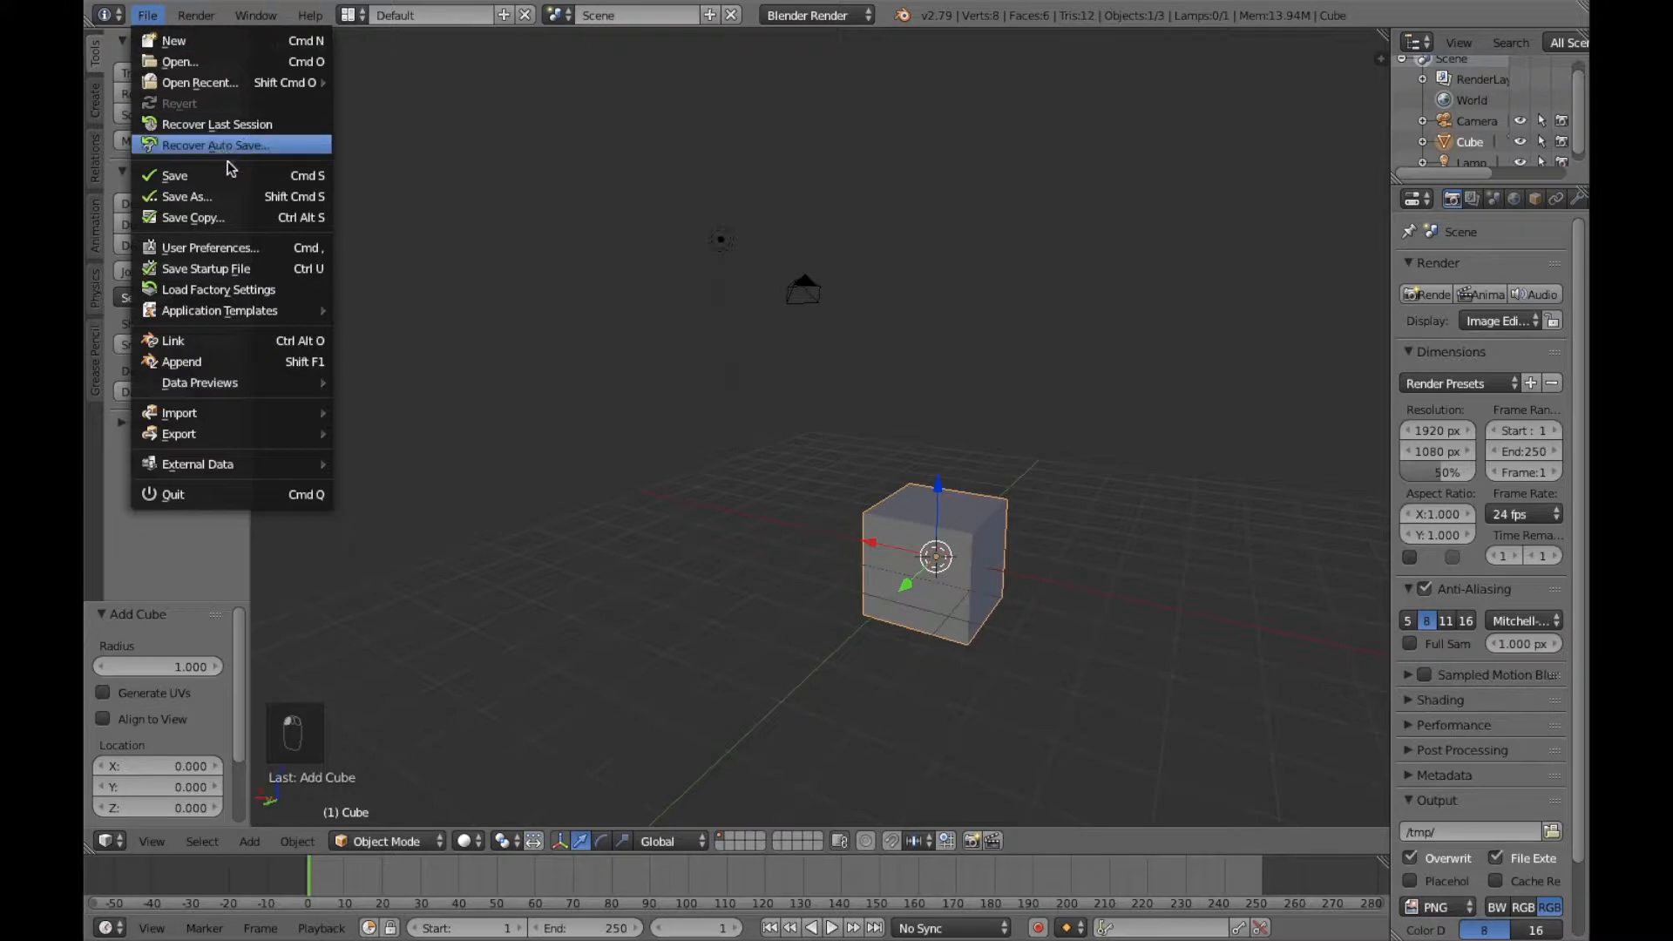
{"action": "left_click", "coordinate": [228, 248]}
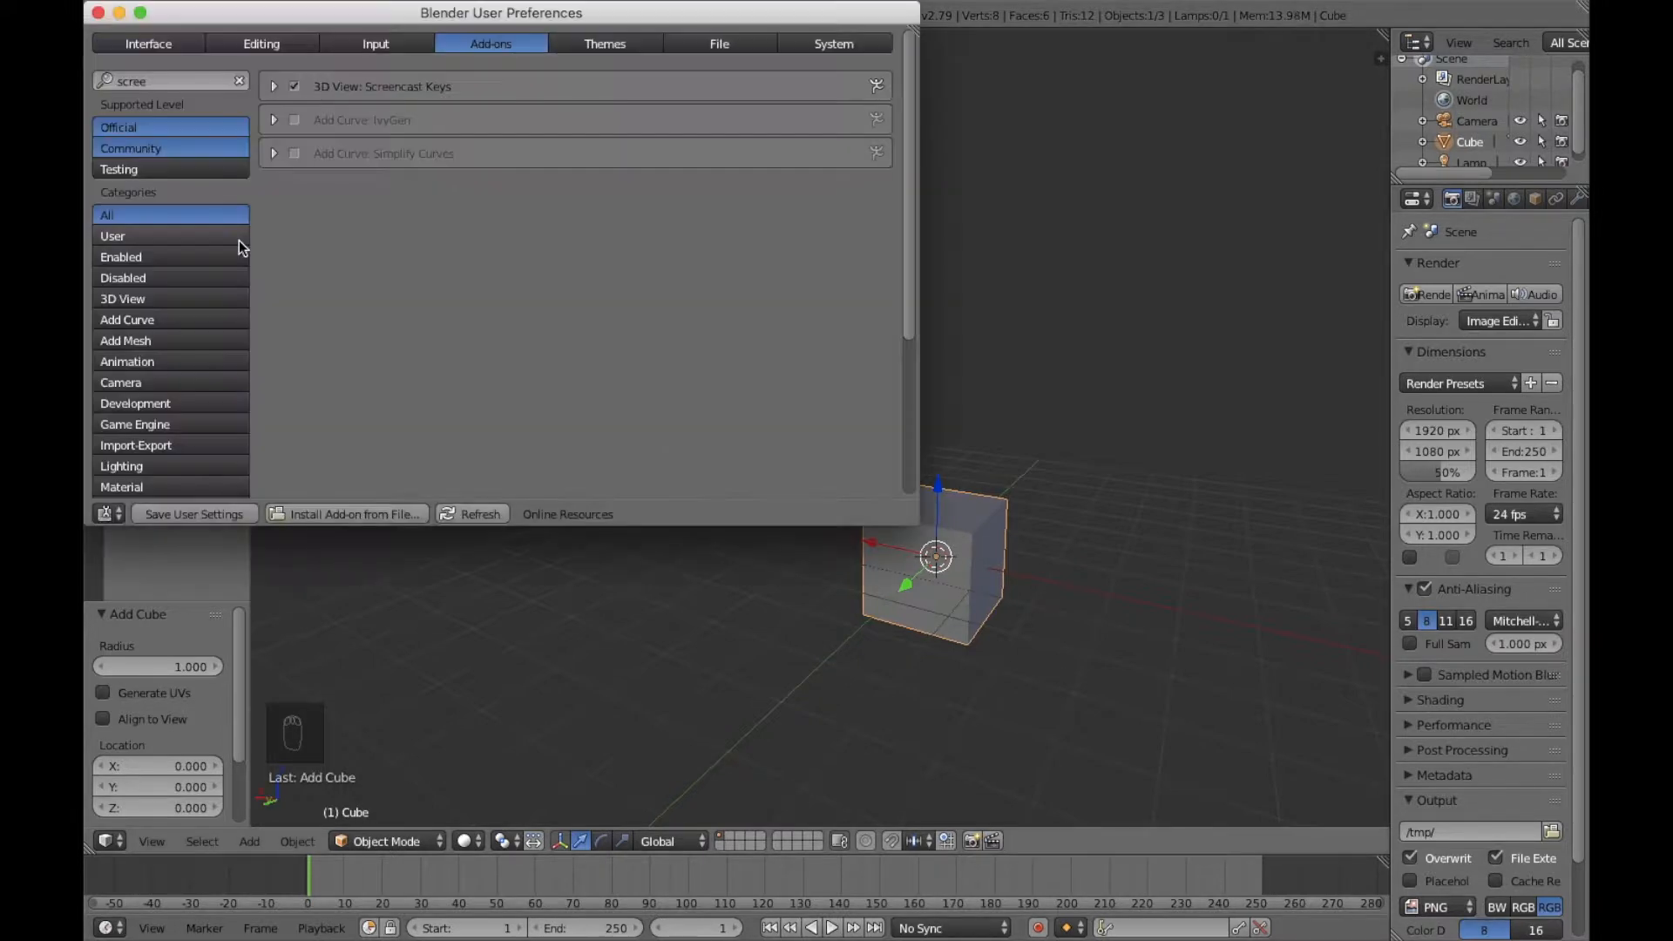
{"action": "left_click", "coordinate": [98, 13]}
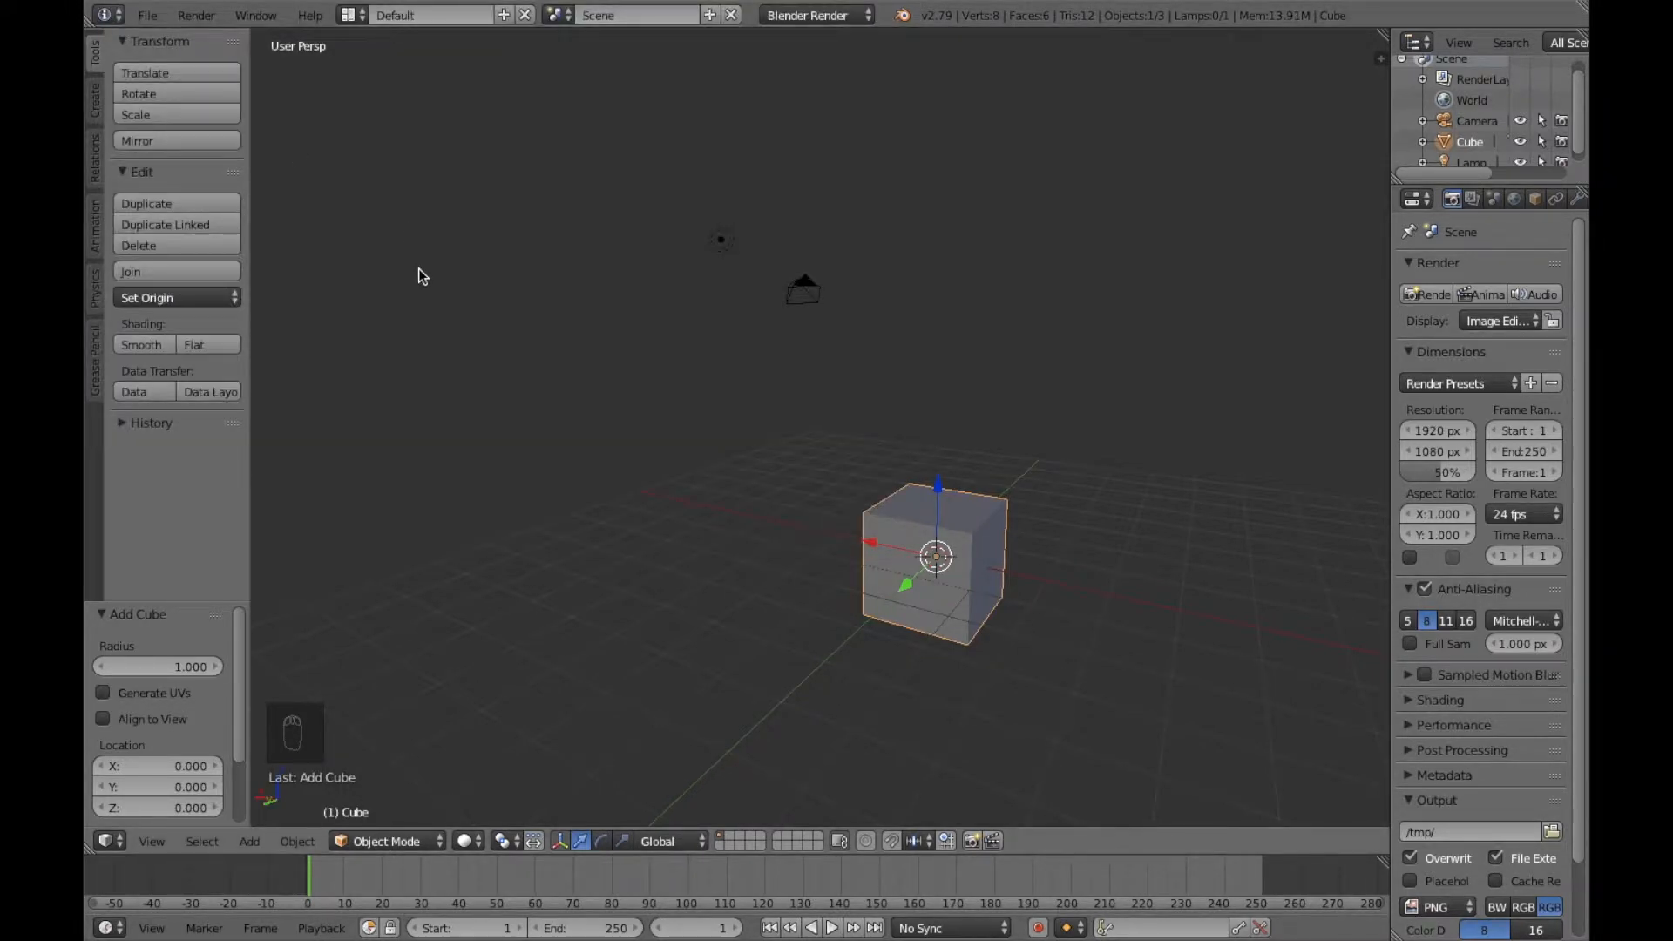
Step: Enable Emulate Numpad in the input settings of the user preferences, and close the preferences
{"action": "key", "text": "ctrl+alt+u"}
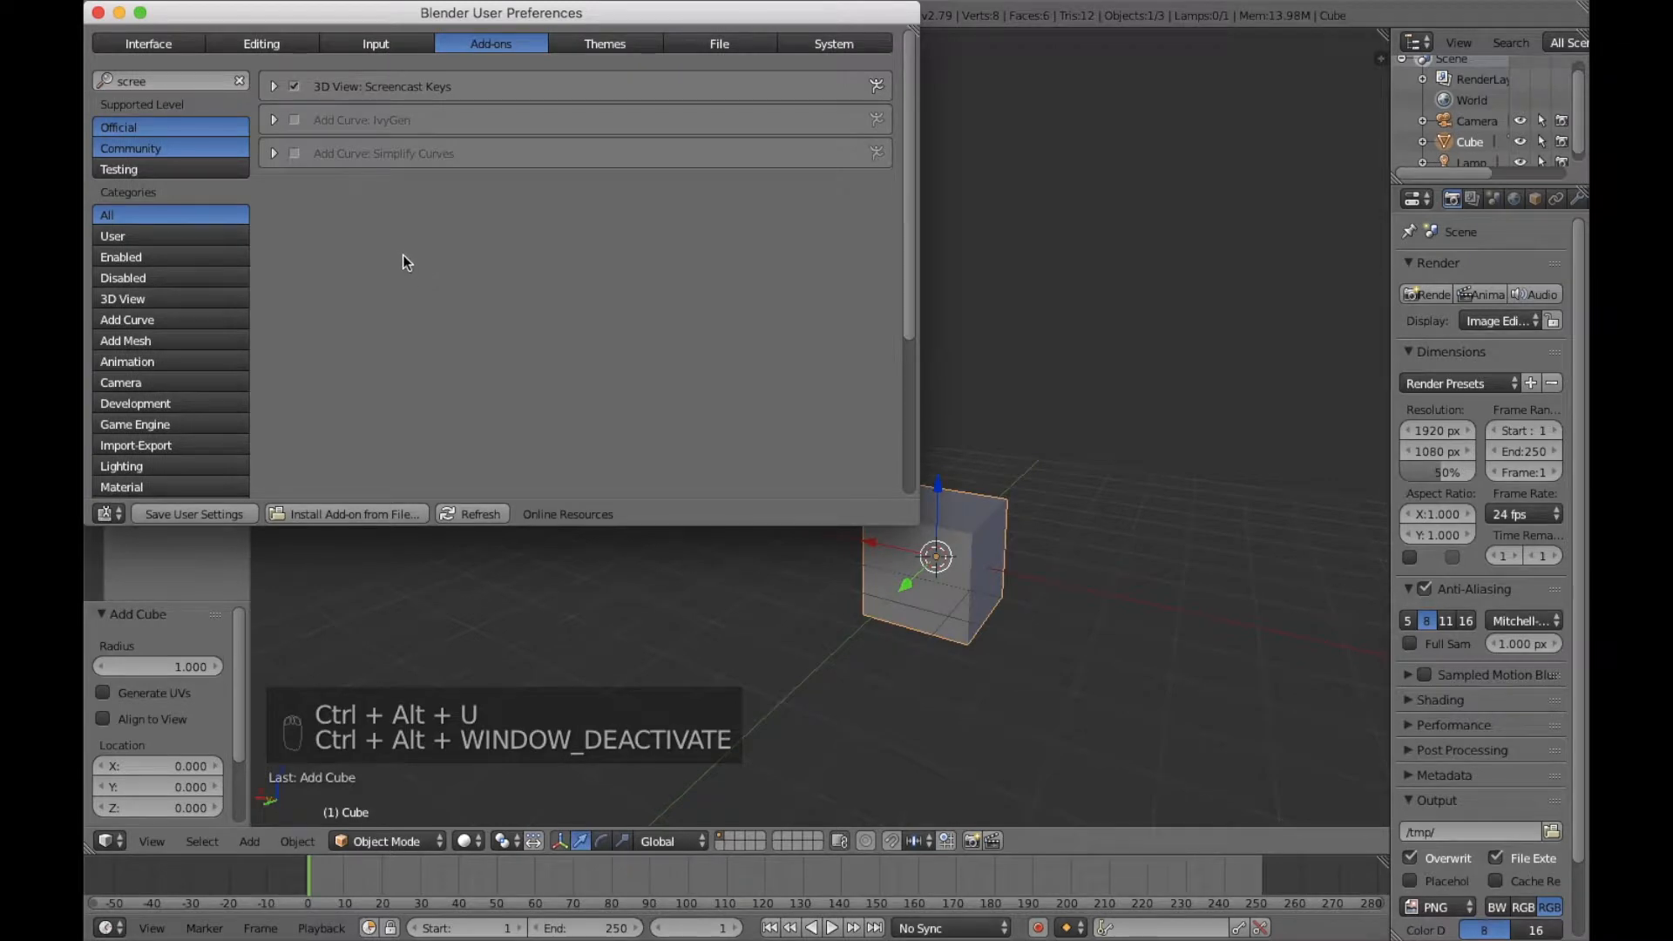
{"action": "left_click", "coordinate": [379, 46]}
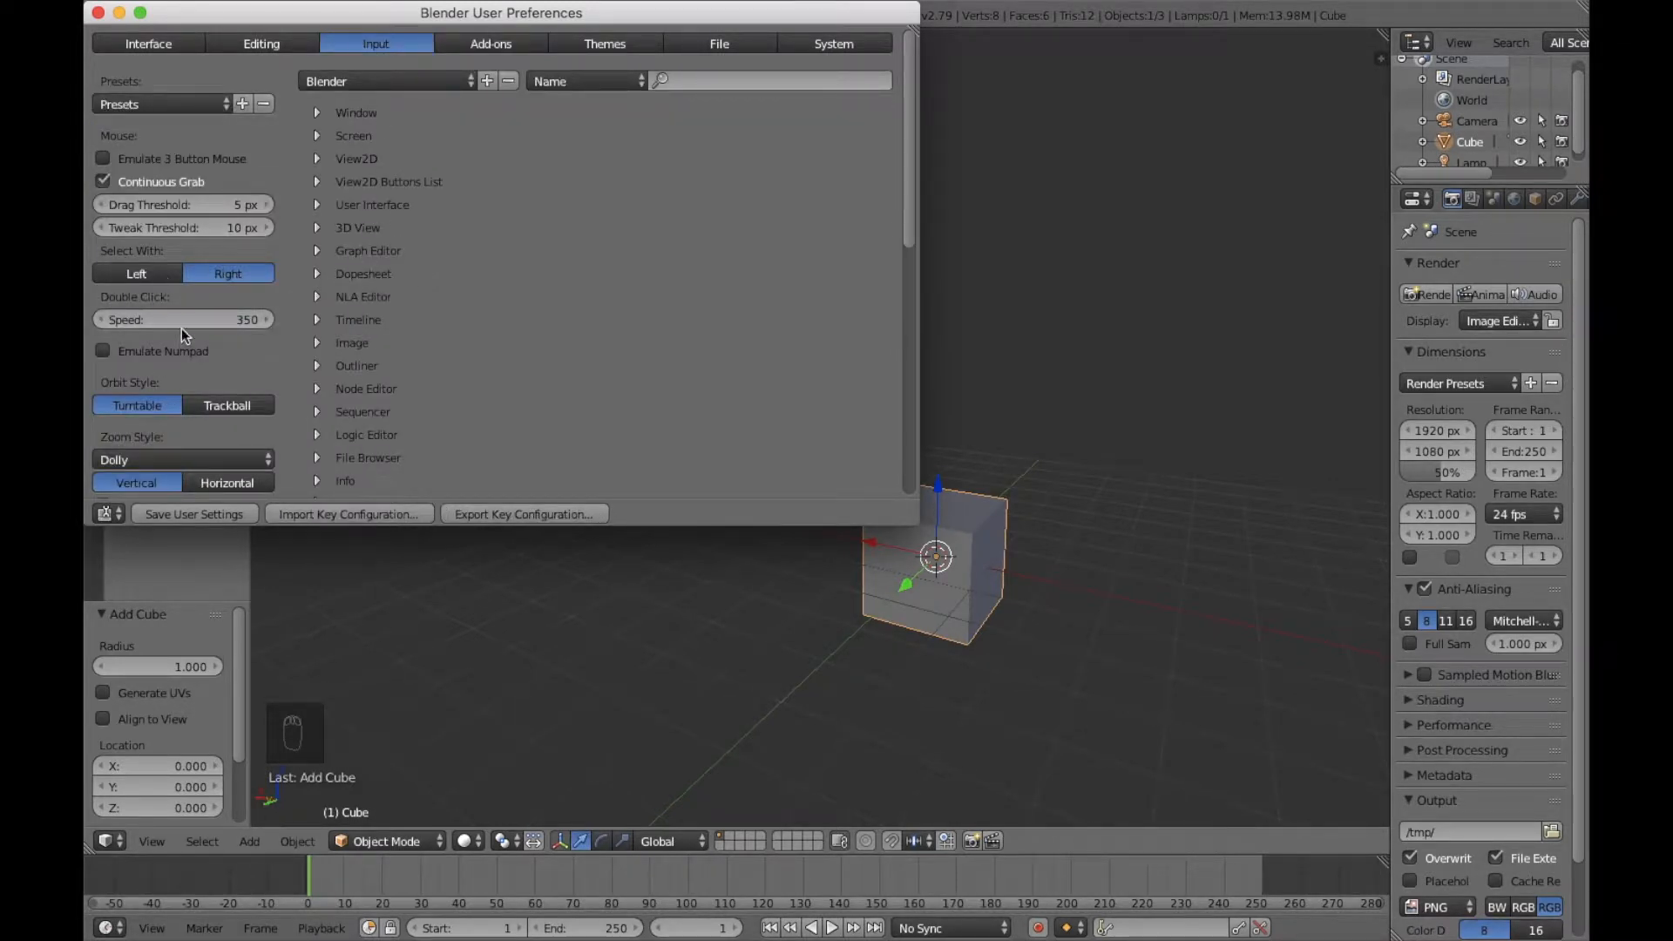
{"action": "scroll", "coordinate": [182, 327], "scroll_direction": "down", "scroll_amount": 3}
{"action": "left_click", "coordinate": [103, 272]}
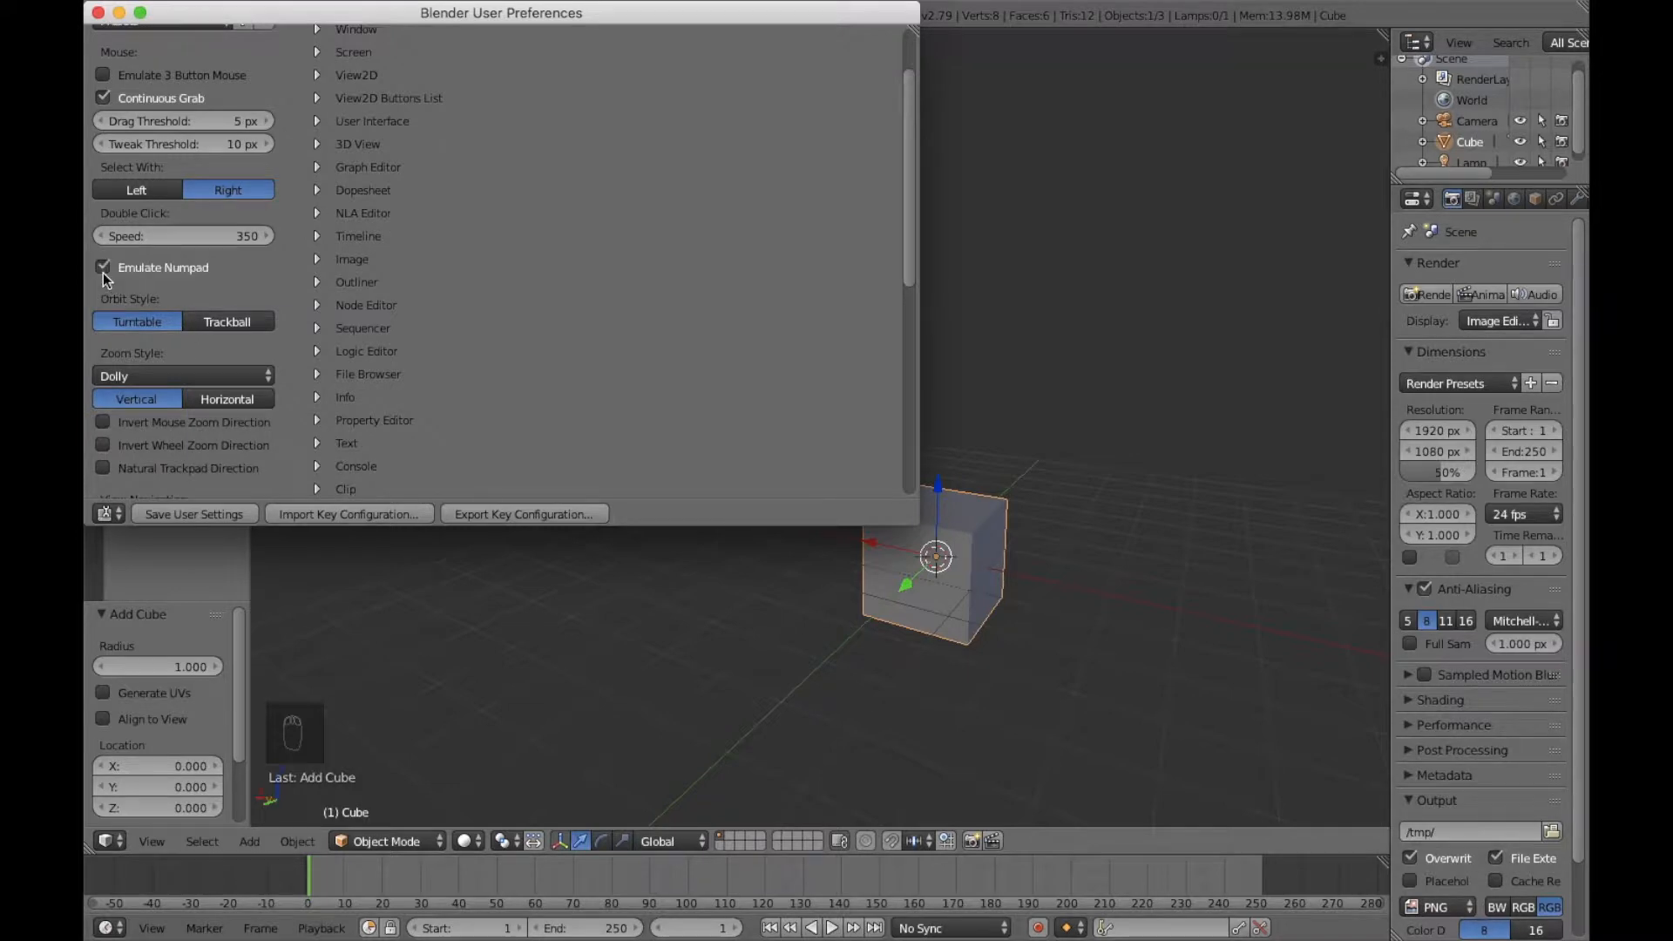
{"action": "left_click", "coordinate": [99, 13]}
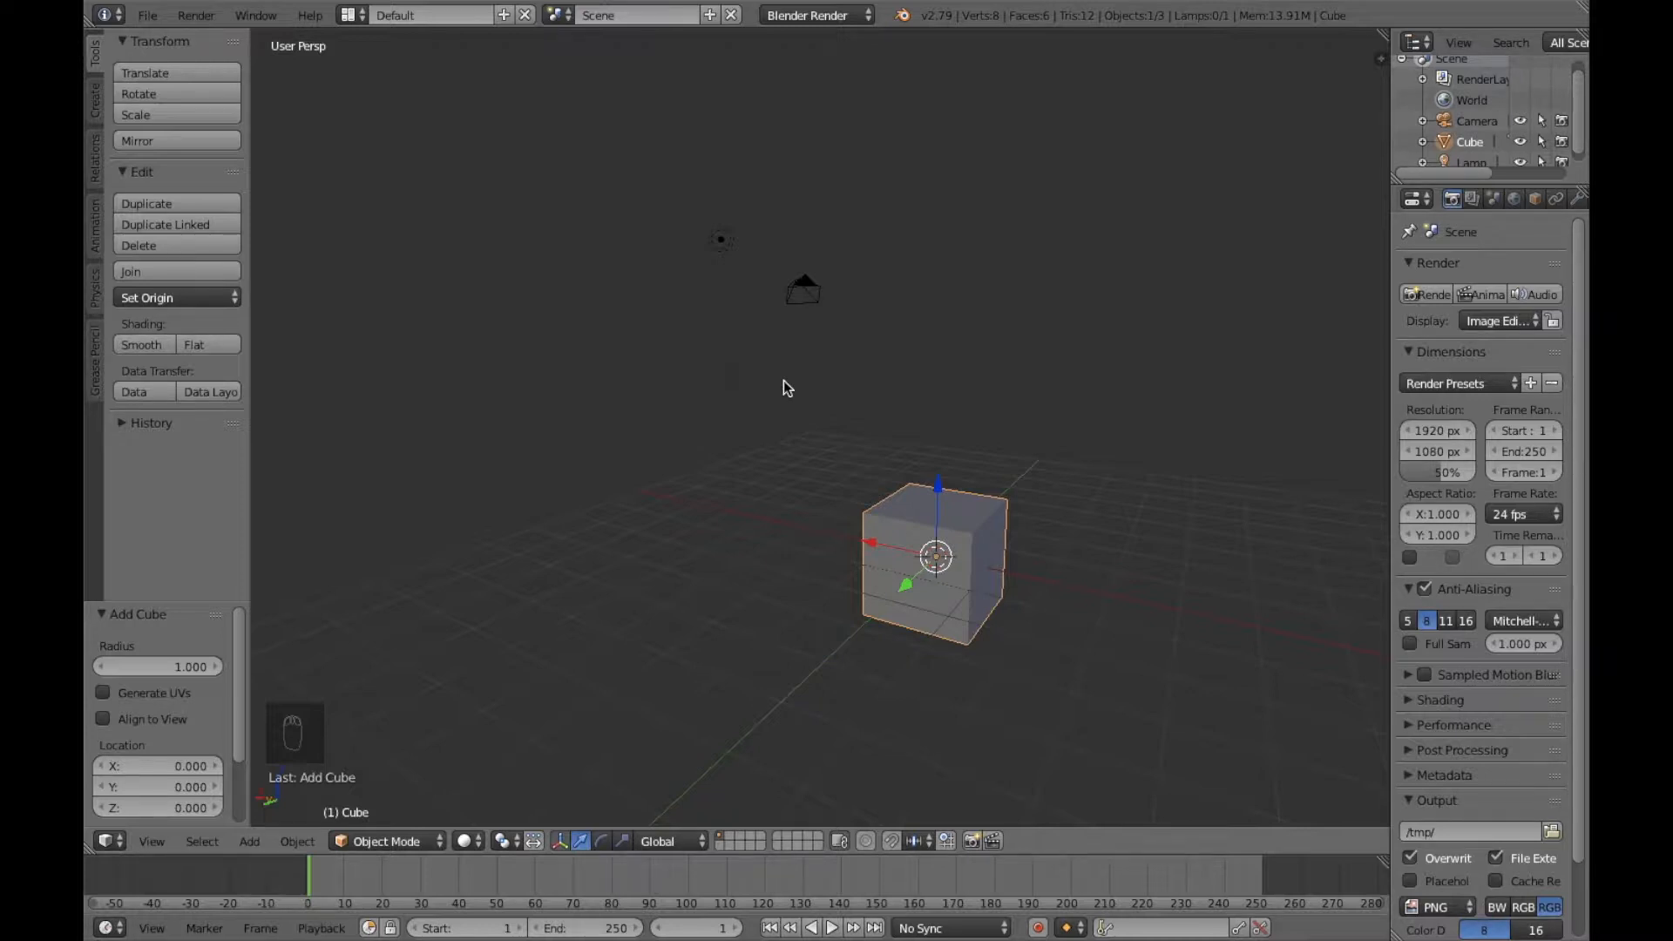
Step: Look through the scene camera and turn on Lock Camera to View in the view properties
{"action": "key", "text": "KP_0"}
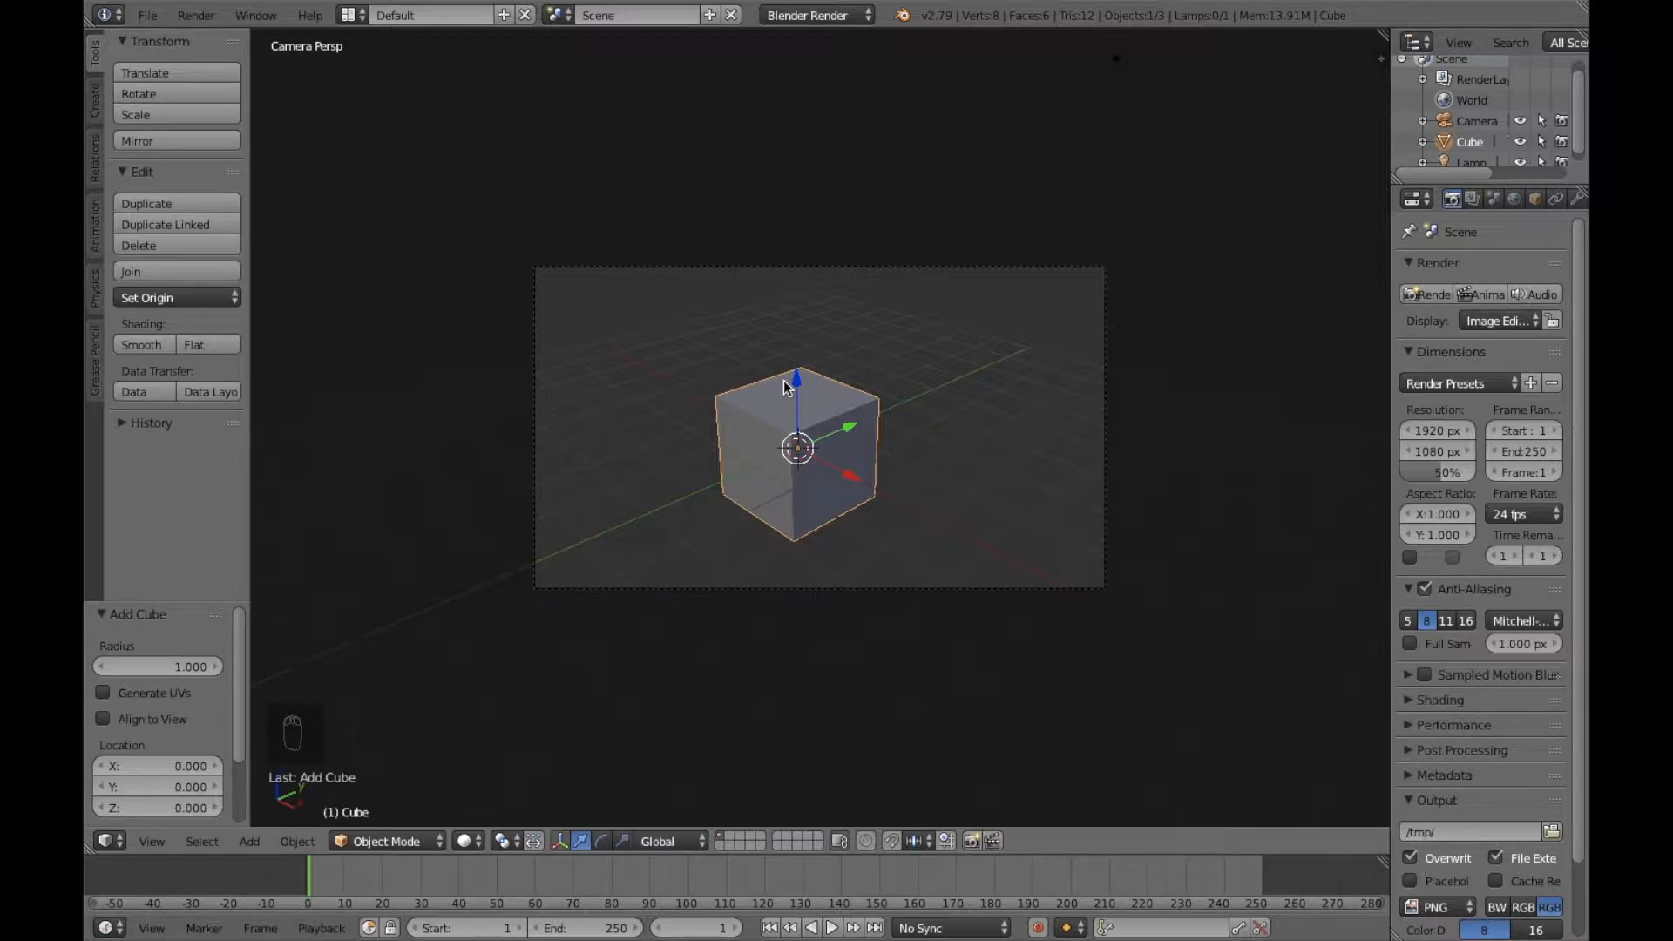
{"action": "key", "text": "n"}
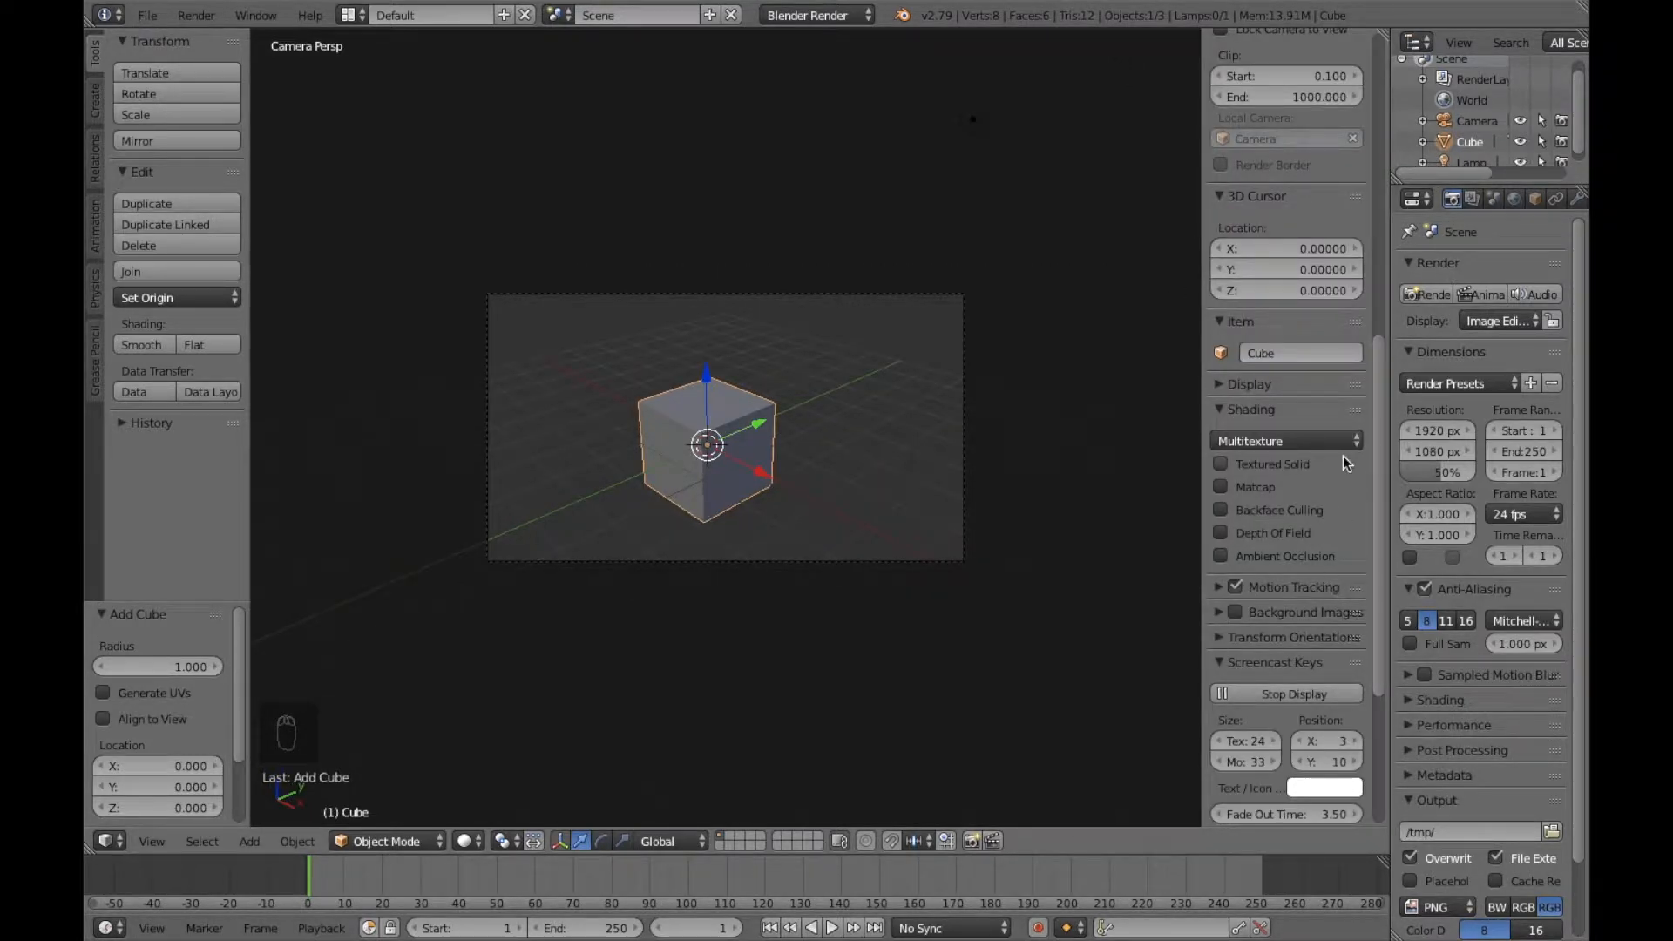
{"action": "scroll", "coordinate": [1314, 520], "scroll_direction": "down", "scroll_amount": 8}
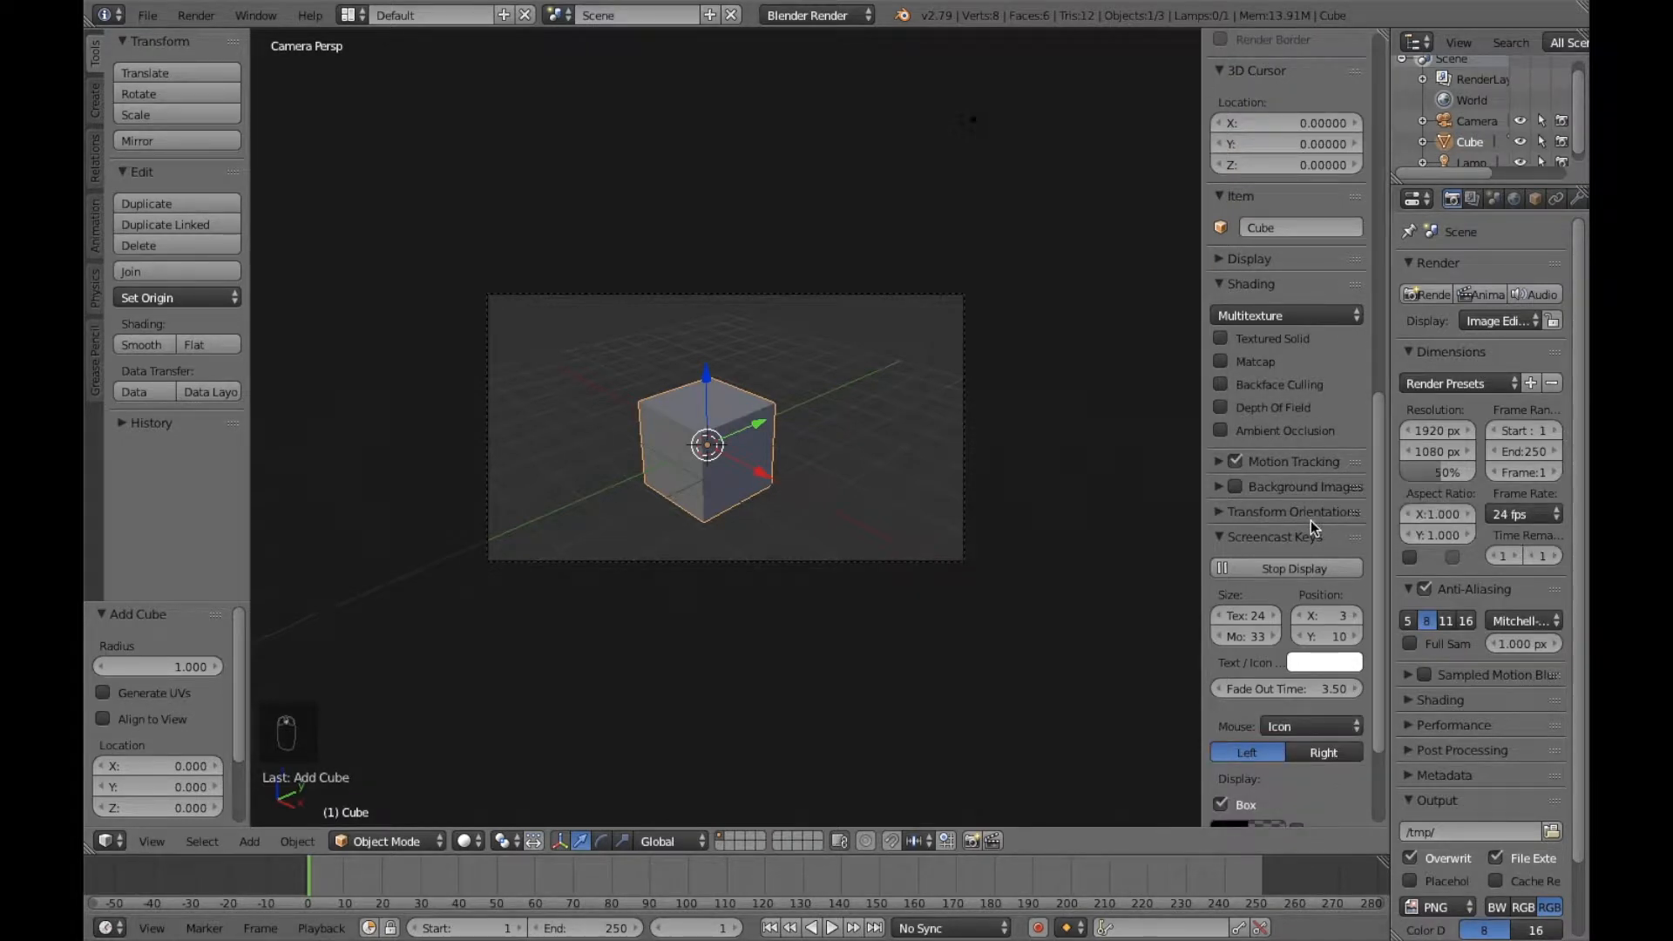
{"action": "scroll", "coordinate": [1310, 520], "scroll_direction": "up", "scroll_amount": 14}
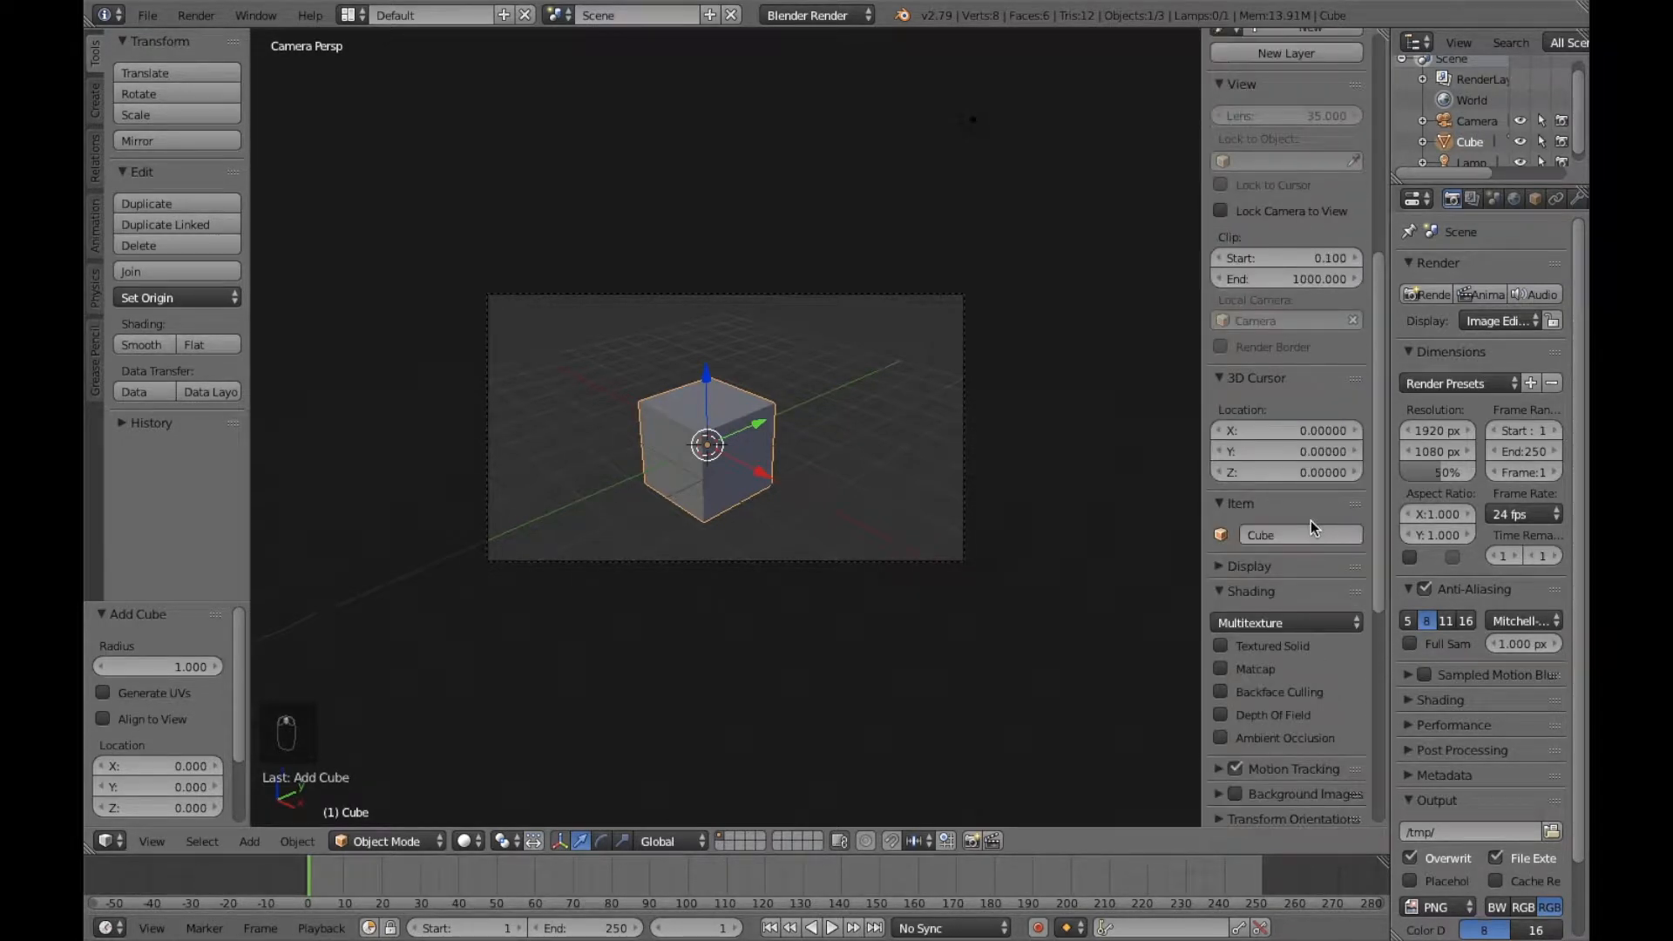
{"action": "scroll", "coordinate": [1314, 496], "scroll_direction": "up", "scroll_amount": 1}
{"action": "scroll", "coordinate": [1315, 496], "scroll_direction": "up", "scroll_amount": 3}
{"action": "scroll", "coordinate": [1315, 498], "scroll_direction": "down", "scroll_amount": 4}
{"action": "scroll", "coordinate": [1315, 498], "scroll_direction": "down", "scroll_amount": 4}
{"action": "scroll", "coordinate": [1300, 561], "scroll_direction": "down", "scroll_amount": 10}
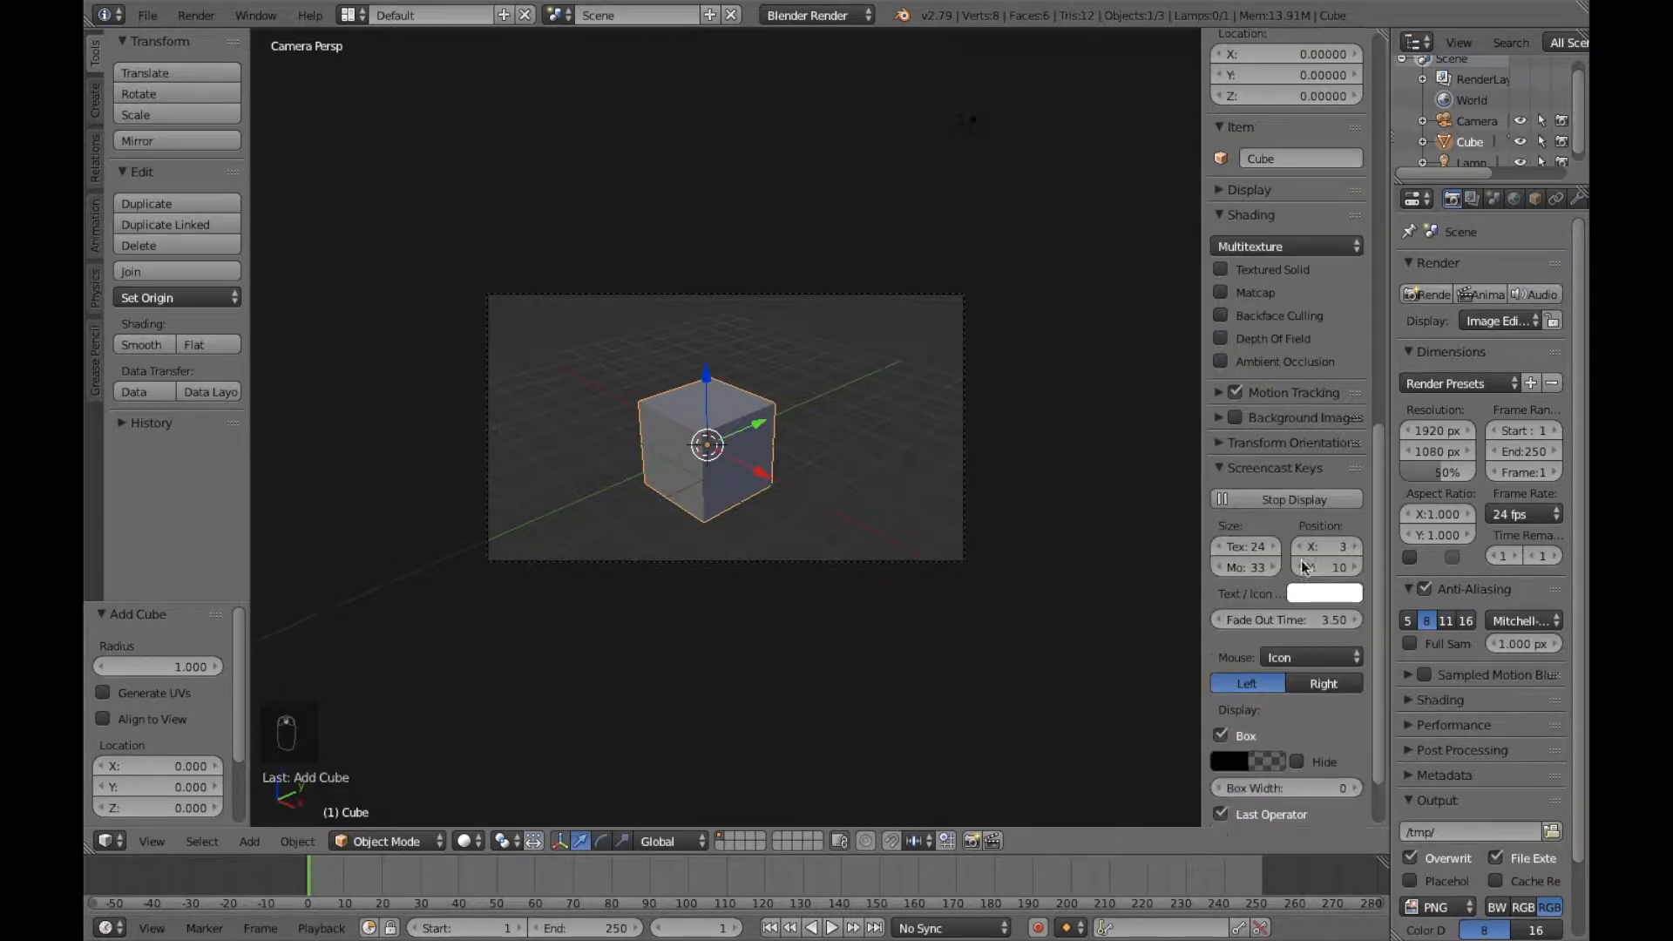
{"action": "scroll", "coordinate": [1300, 561], "scroll_direction": "up", "scroll_amount": 12}
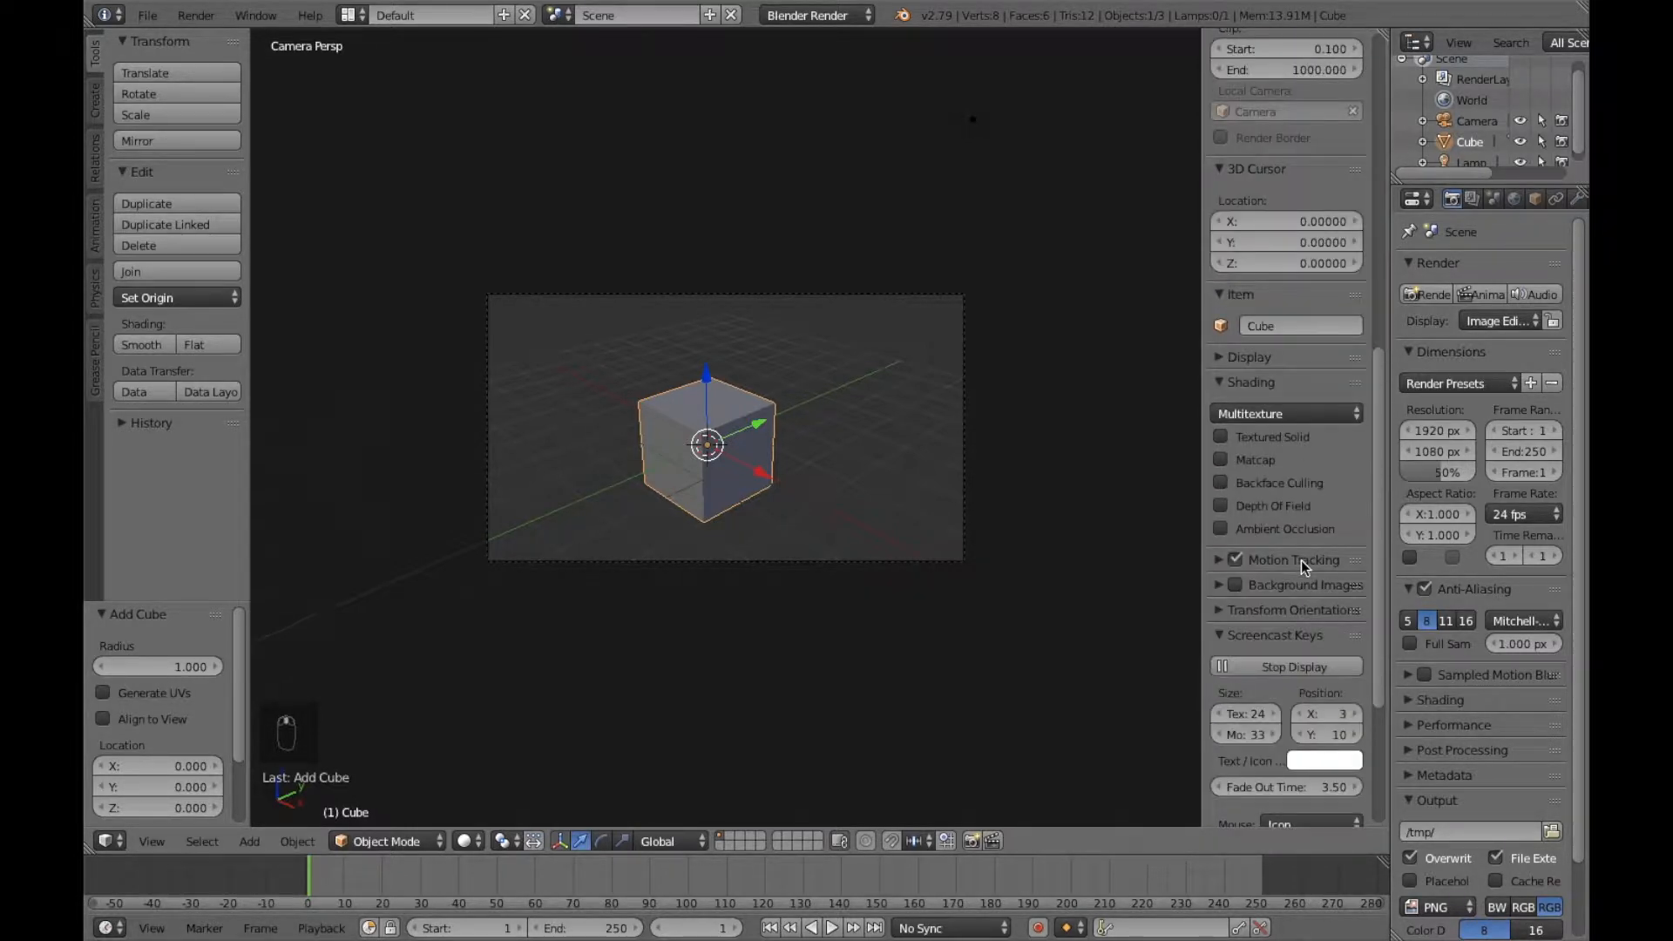
{"action": "scroll", "coordinate": [1300, 561], "scroll_direction": "up", "scroll_amount": 4}
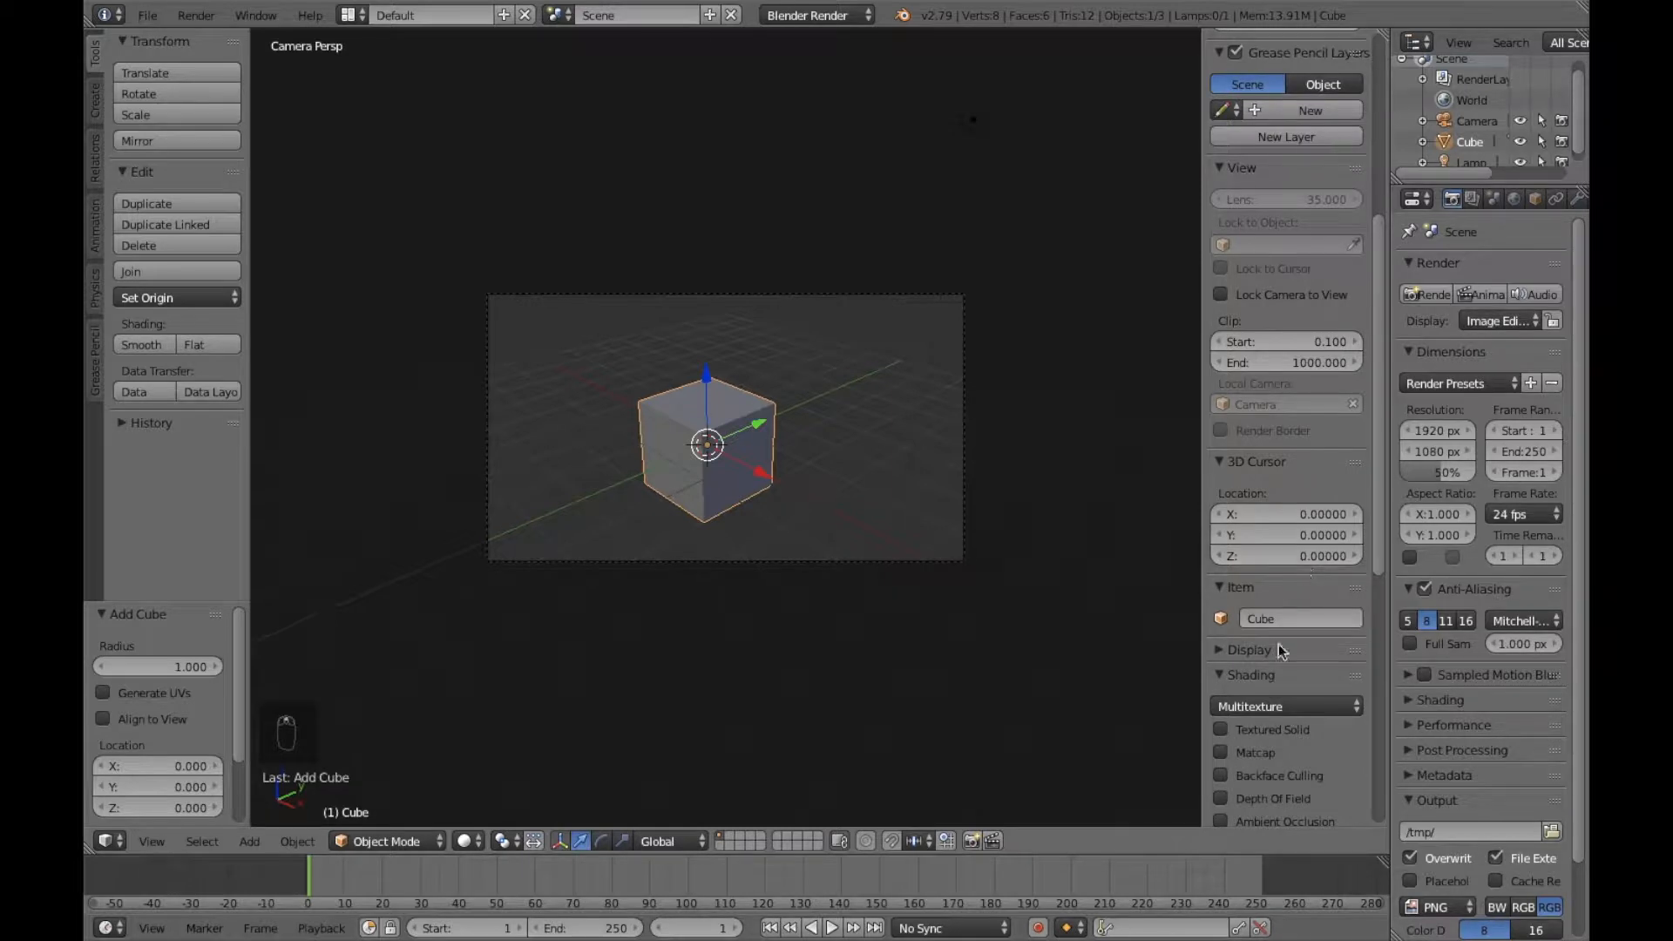
{"action": "scroll", "coordinate": [1280, 624], "scroll_direction": "up", "scroll_amount": 8}
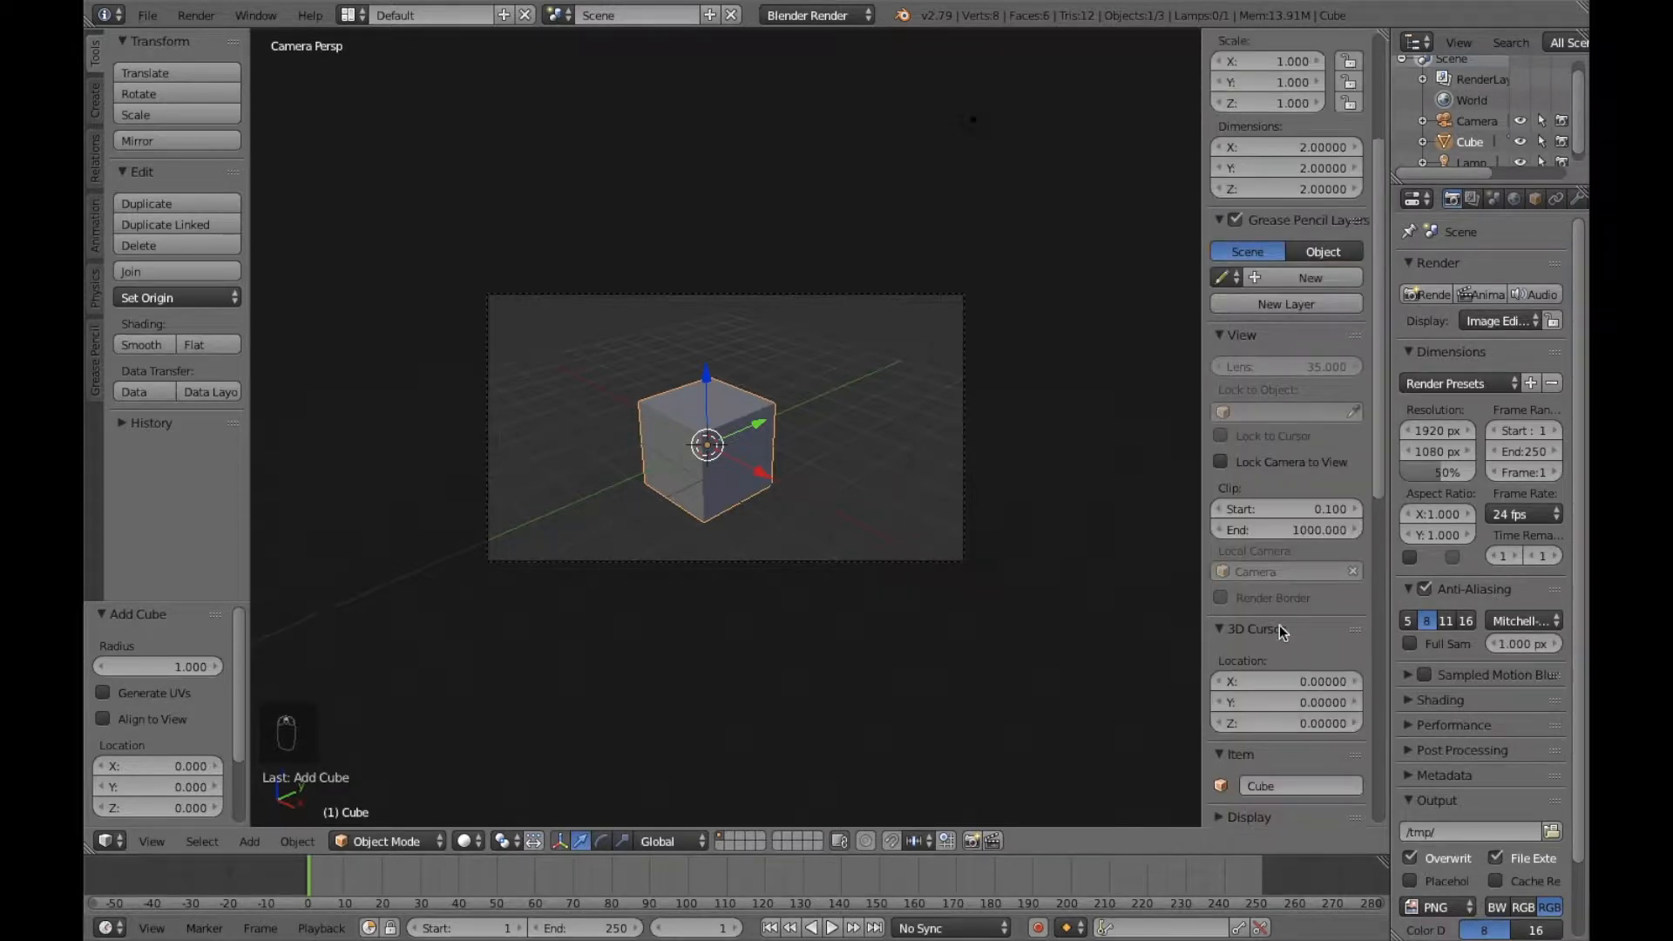
{"action": "scroll", "coordinate": [1279, 624], "scroll_direction": "down", "scroll_amount": 6}
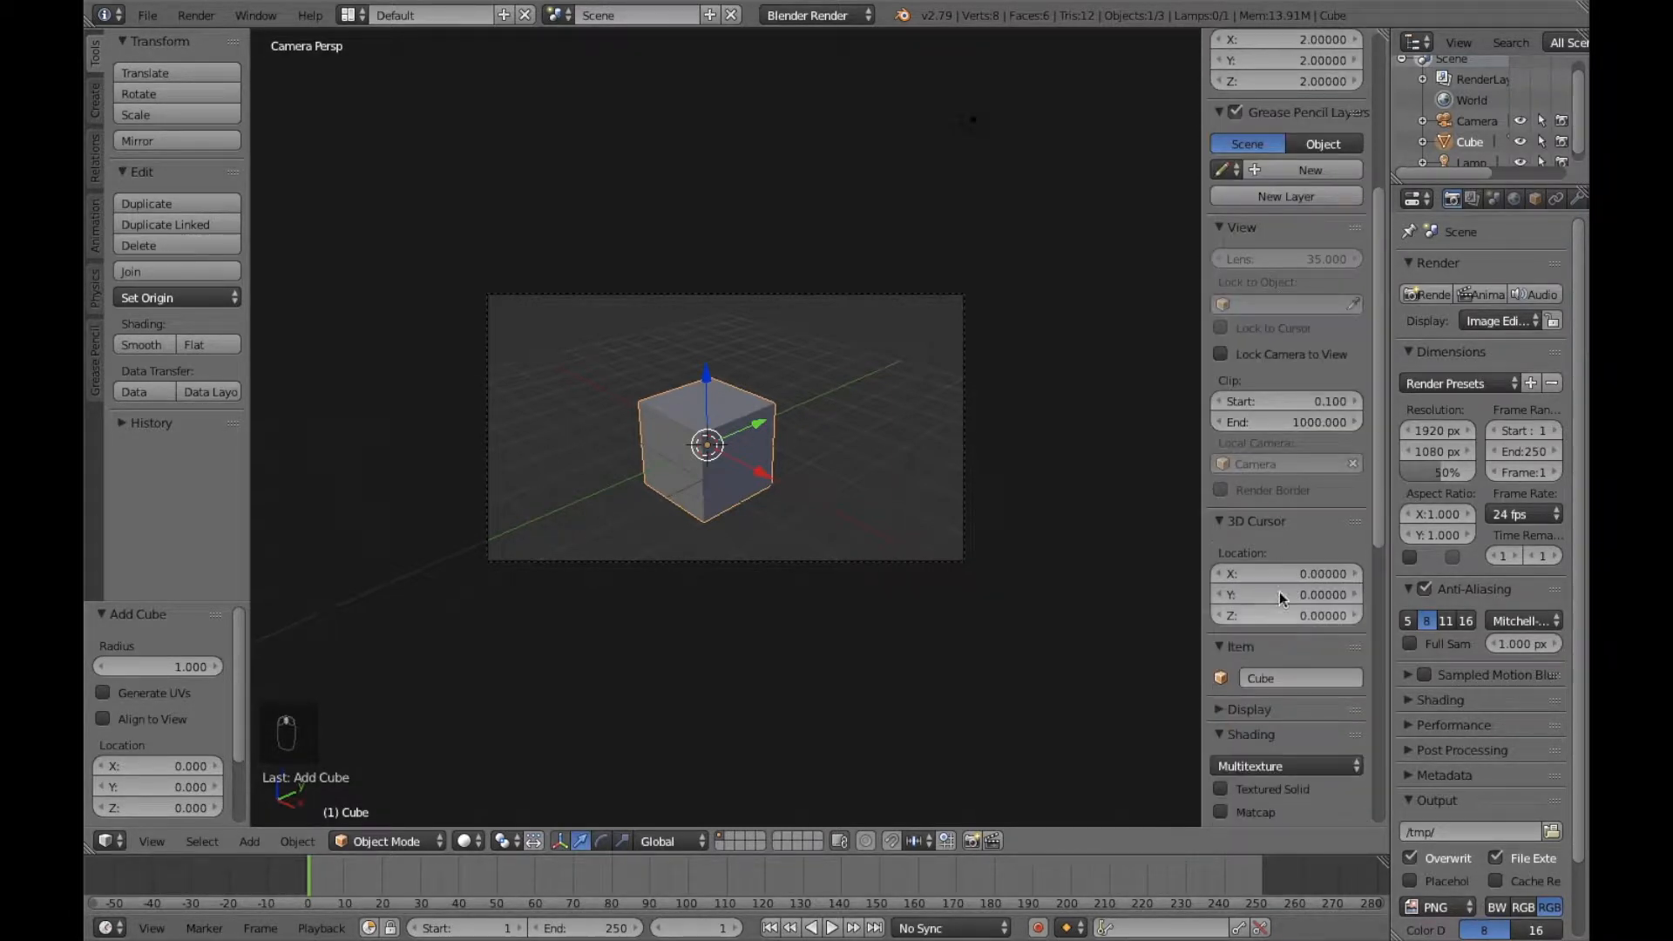
{"action": "left_click", "coordinate": [1220, 354]}
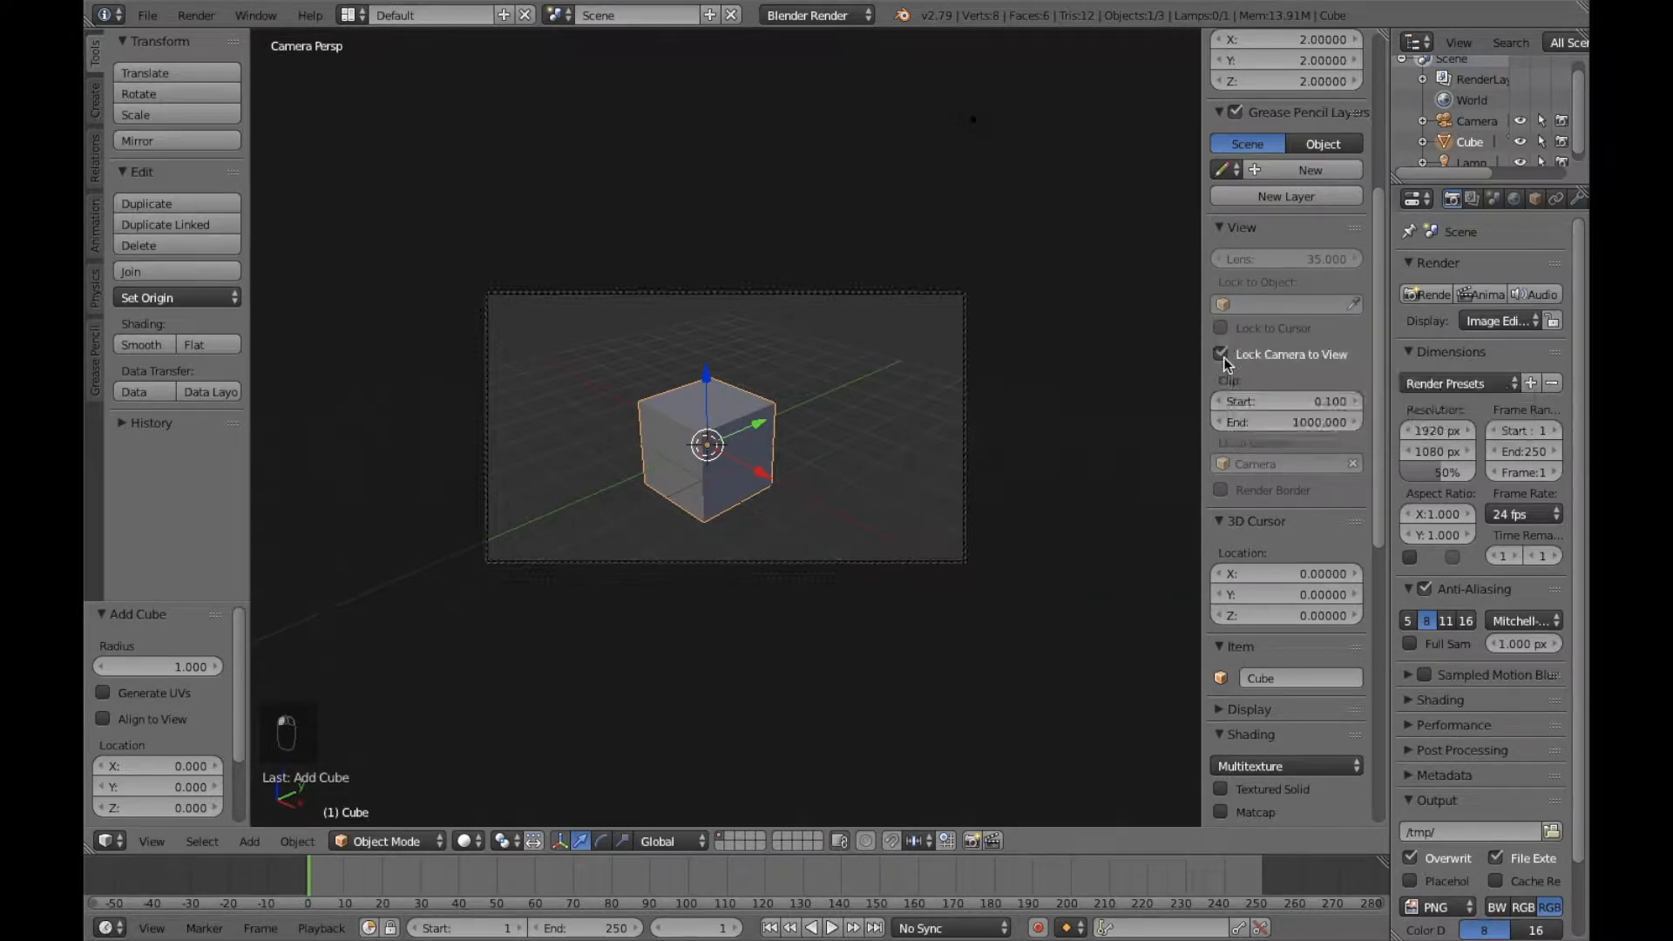
Step: Orbit the locked camera until it faces one side of the cube straight on, and leave the camera view
{"action": "middle_click_drag", "start_coordinate": [881, 514], "coordinate": [766, 404]}
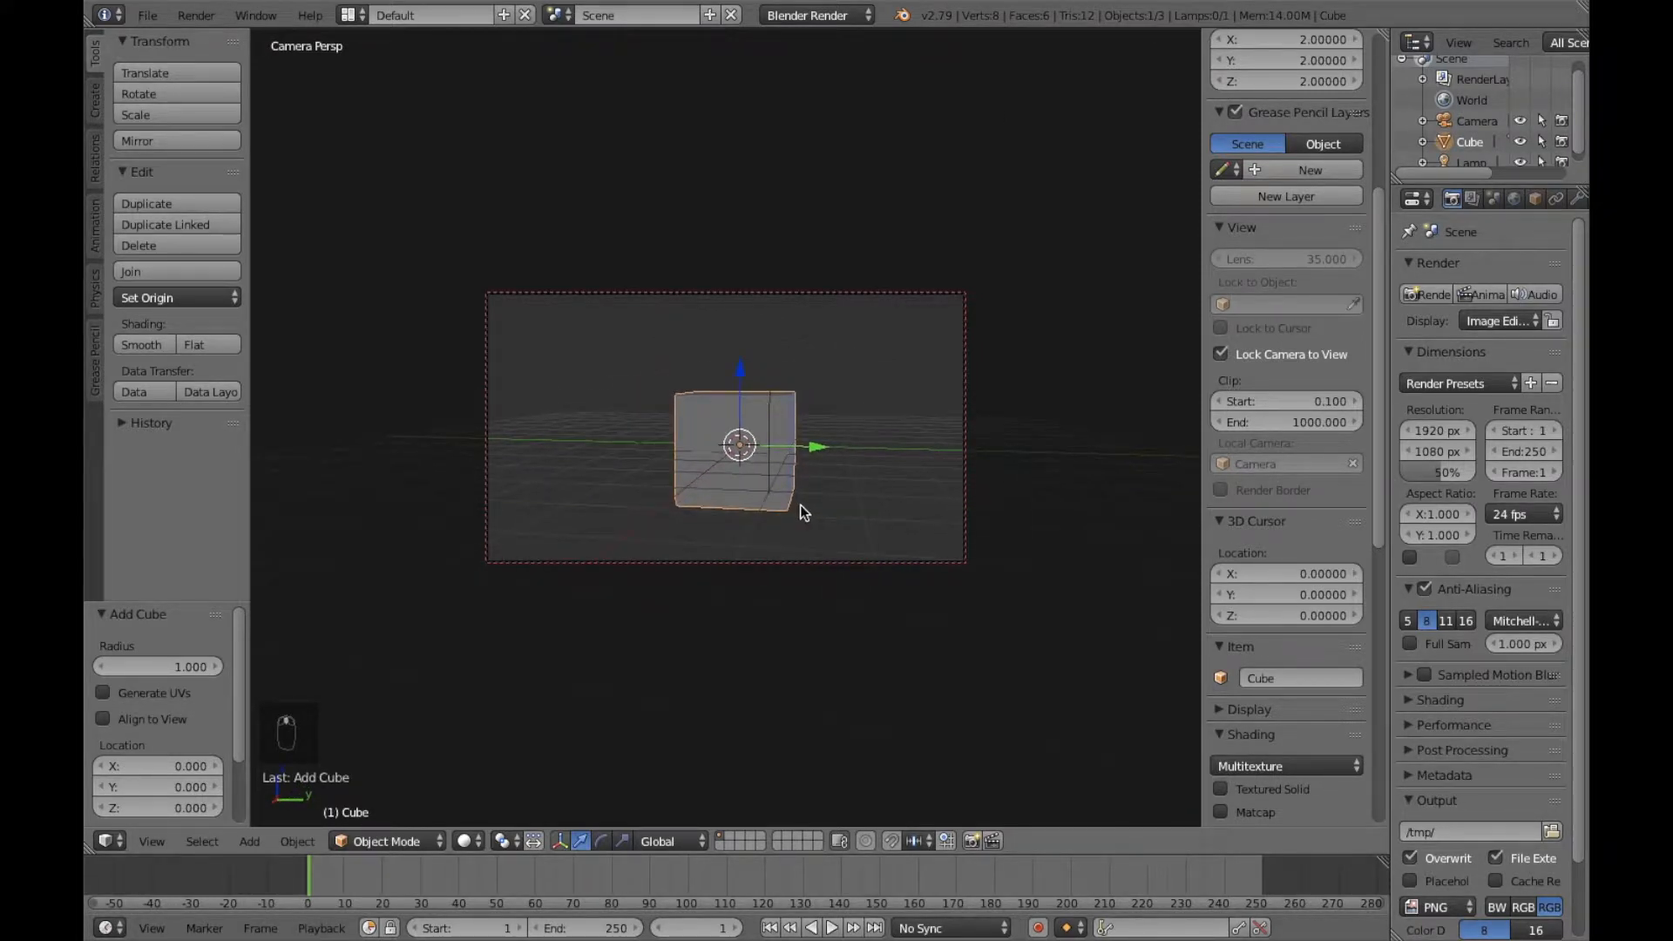
{"action": "middle_click_drag", "start_coordinate": [800, 504], "coordinate": [874, 497]}
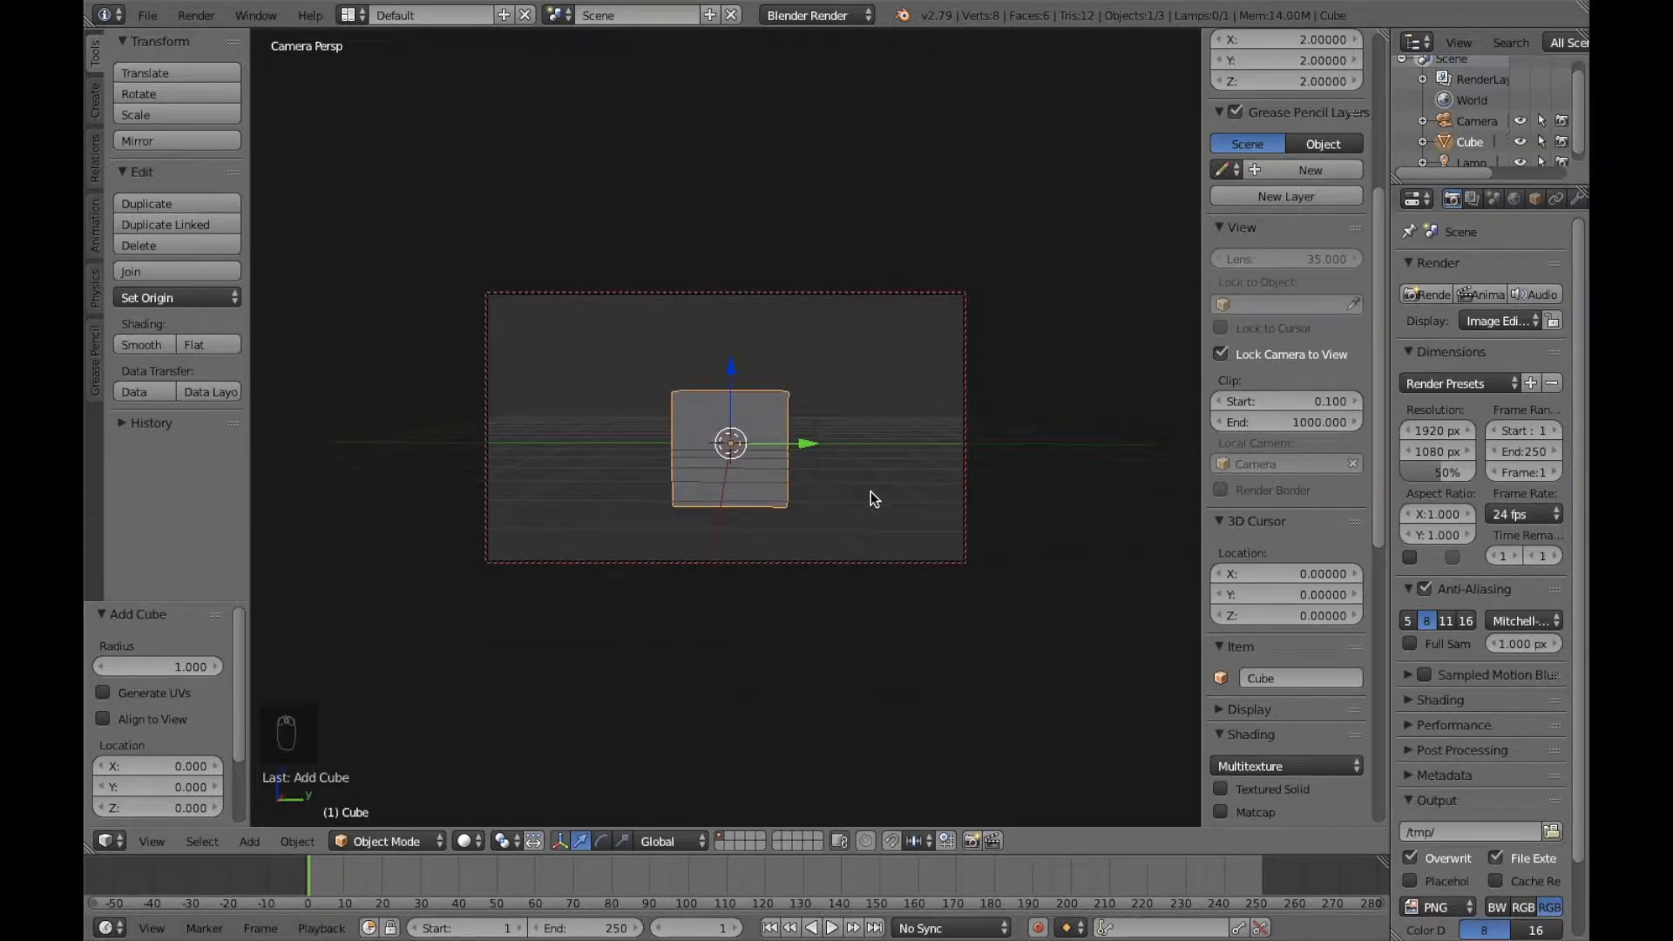
{"action": "key", "text": "KP_0"}
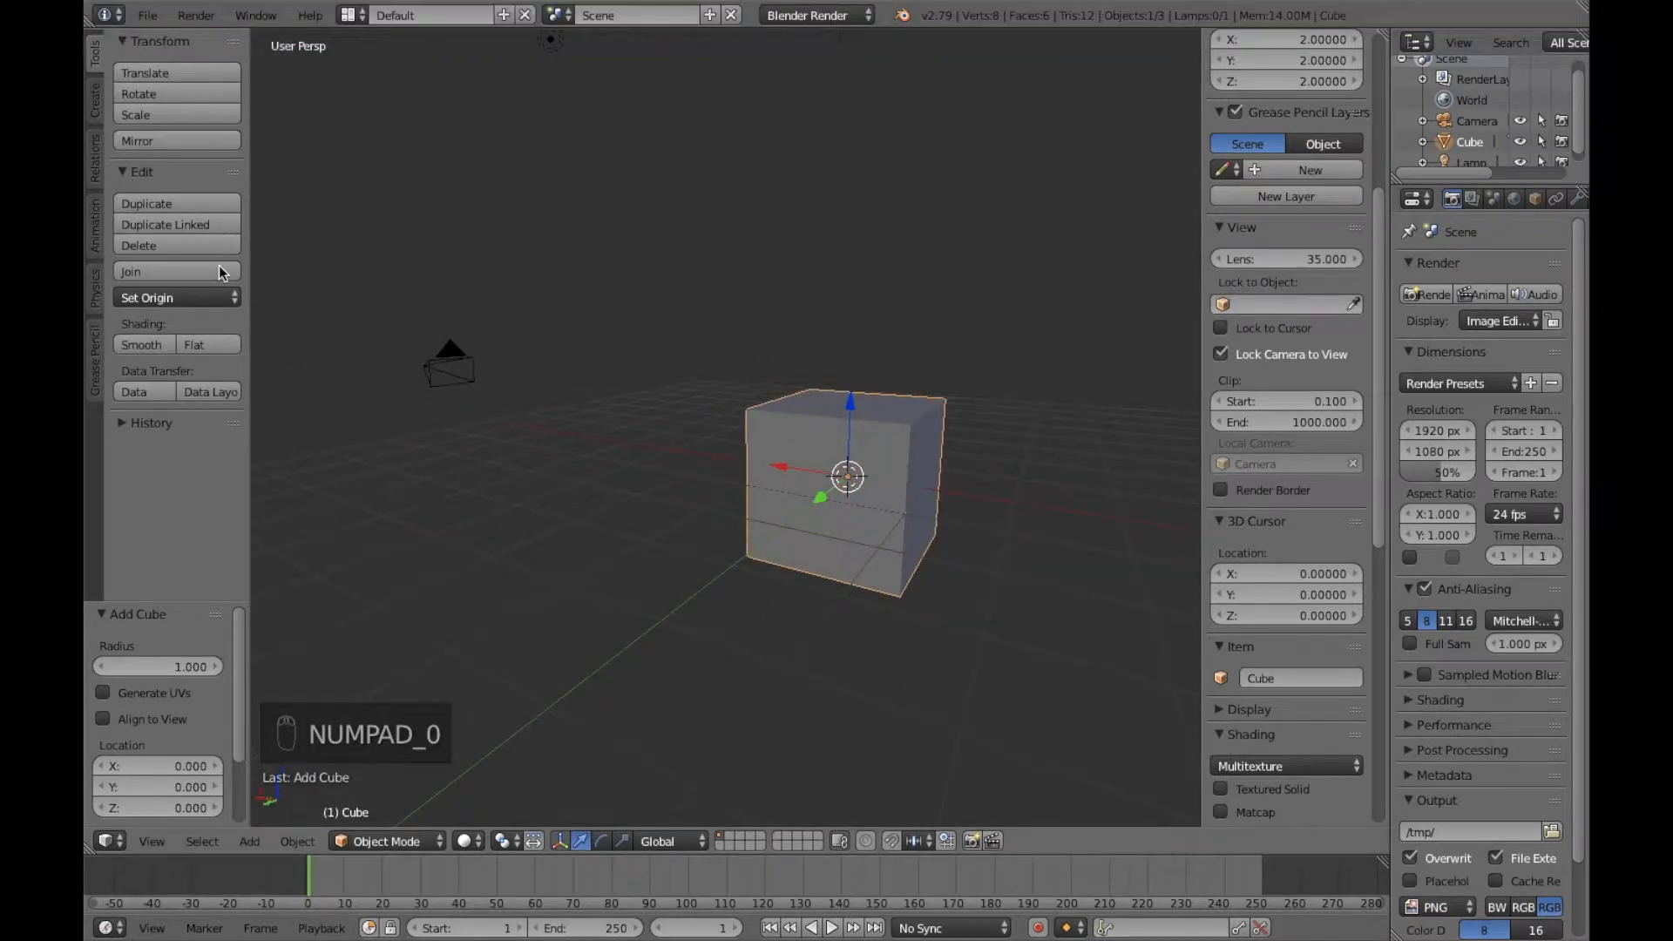
Step: Render a still image of the cube with Blender Render and return to the 3D view
{"action": "left_click", "coordinate": [202, 17]}
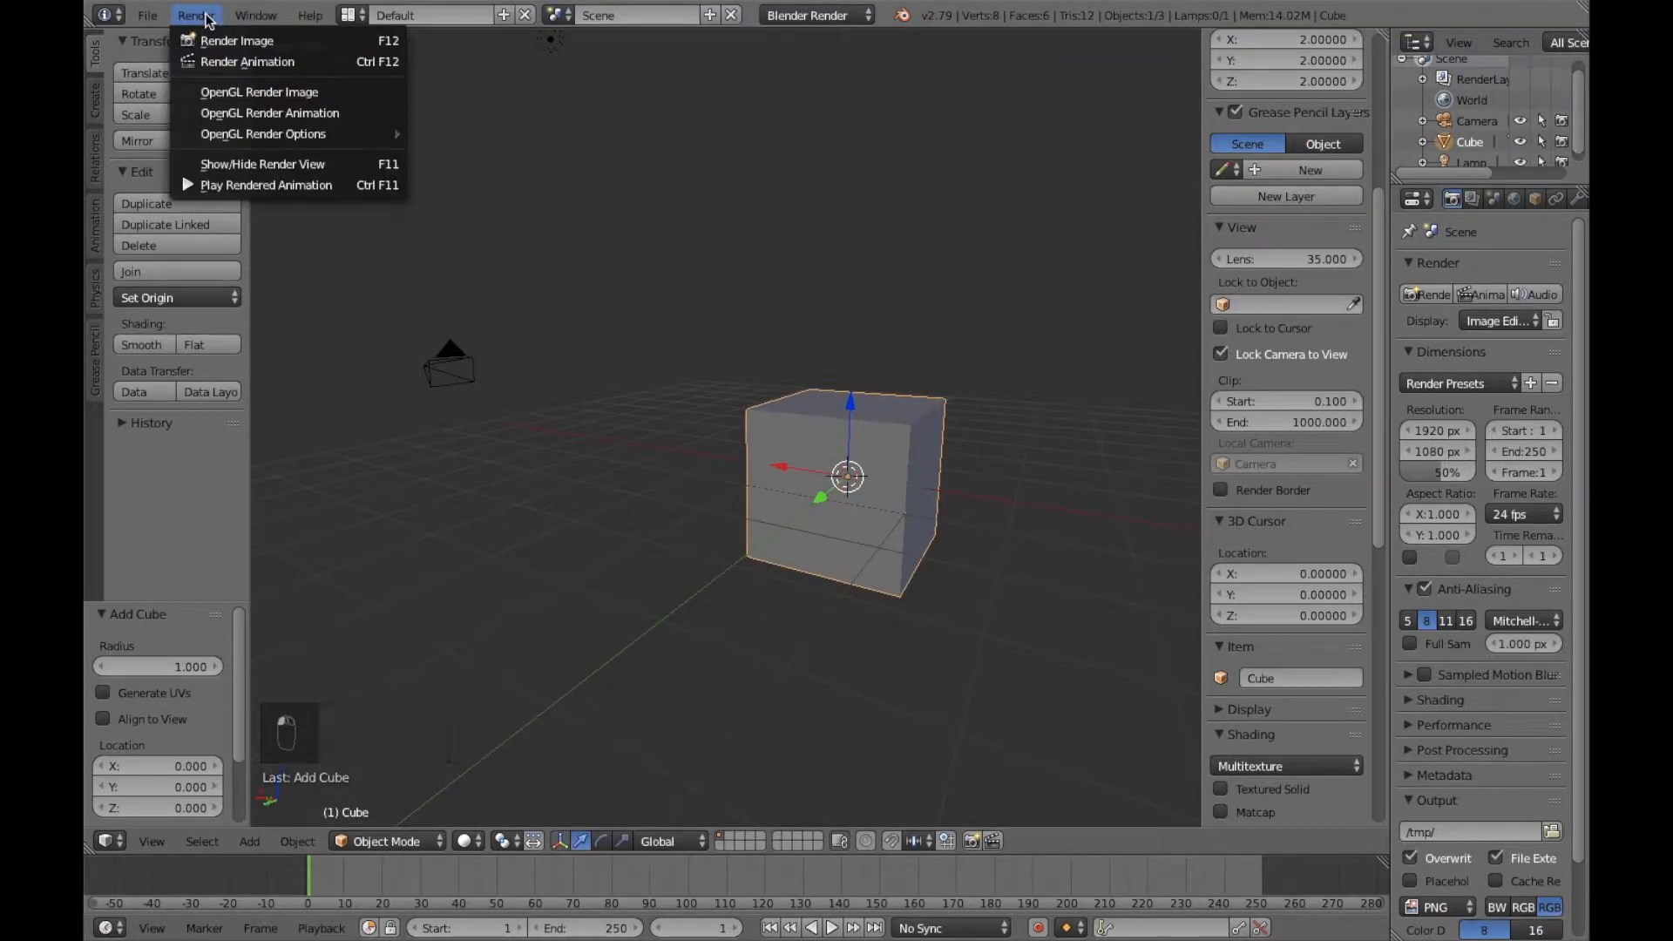
{"action": "left_click", "coordinate": [209, 42]}
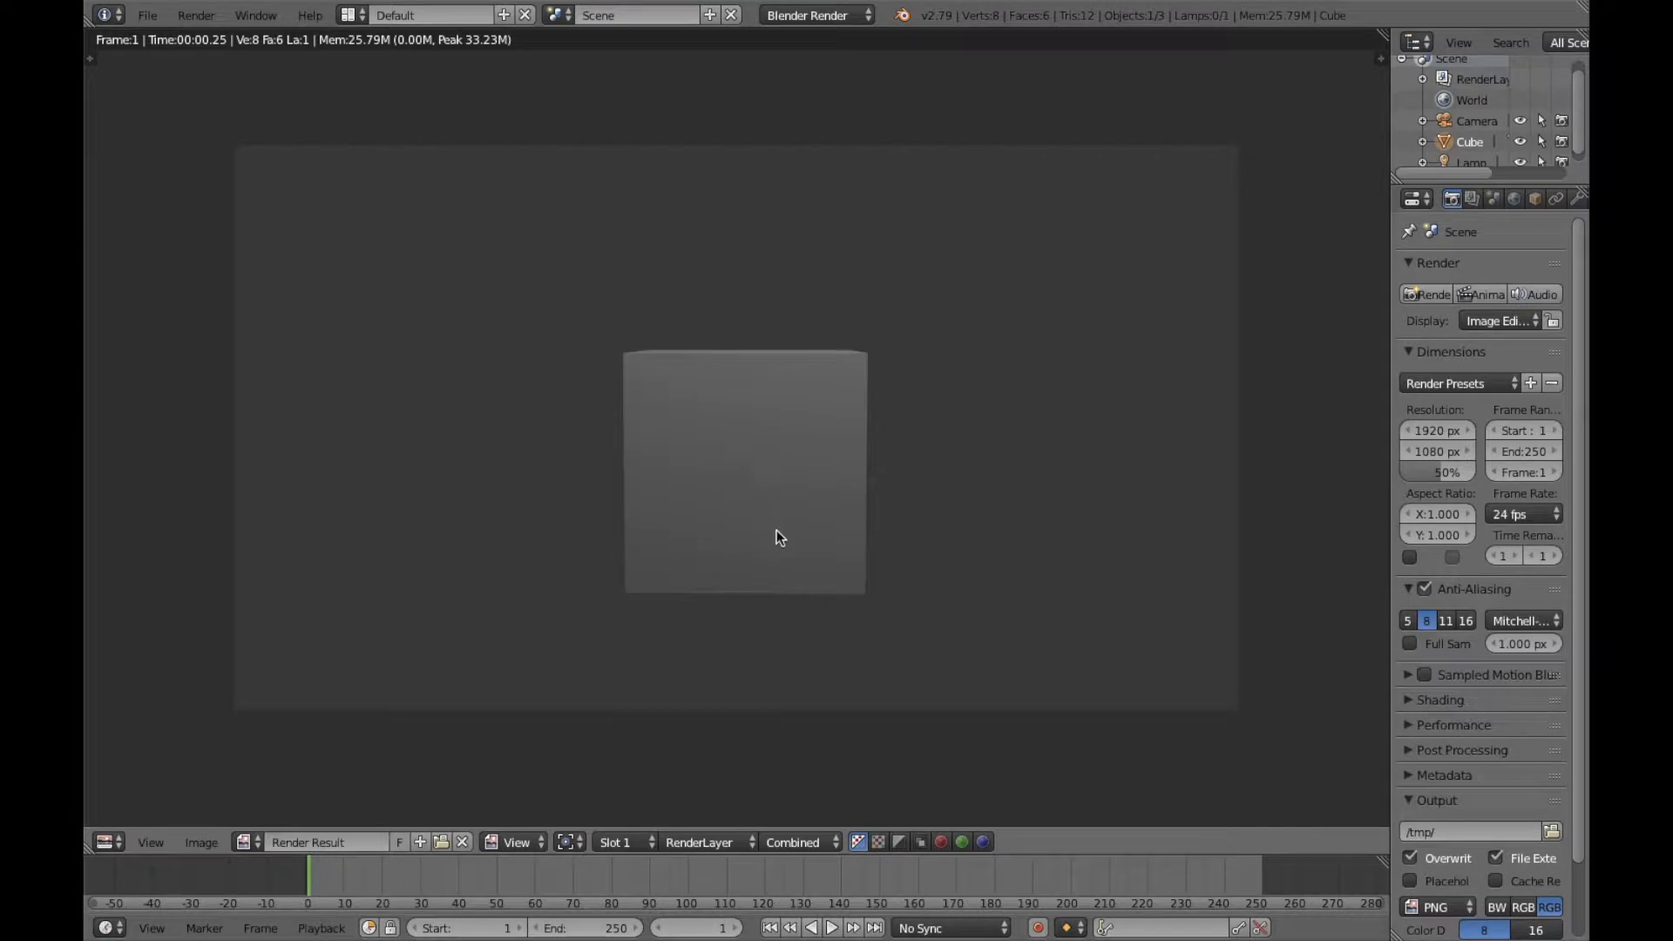
{"action": "key", "text": "Escape"}
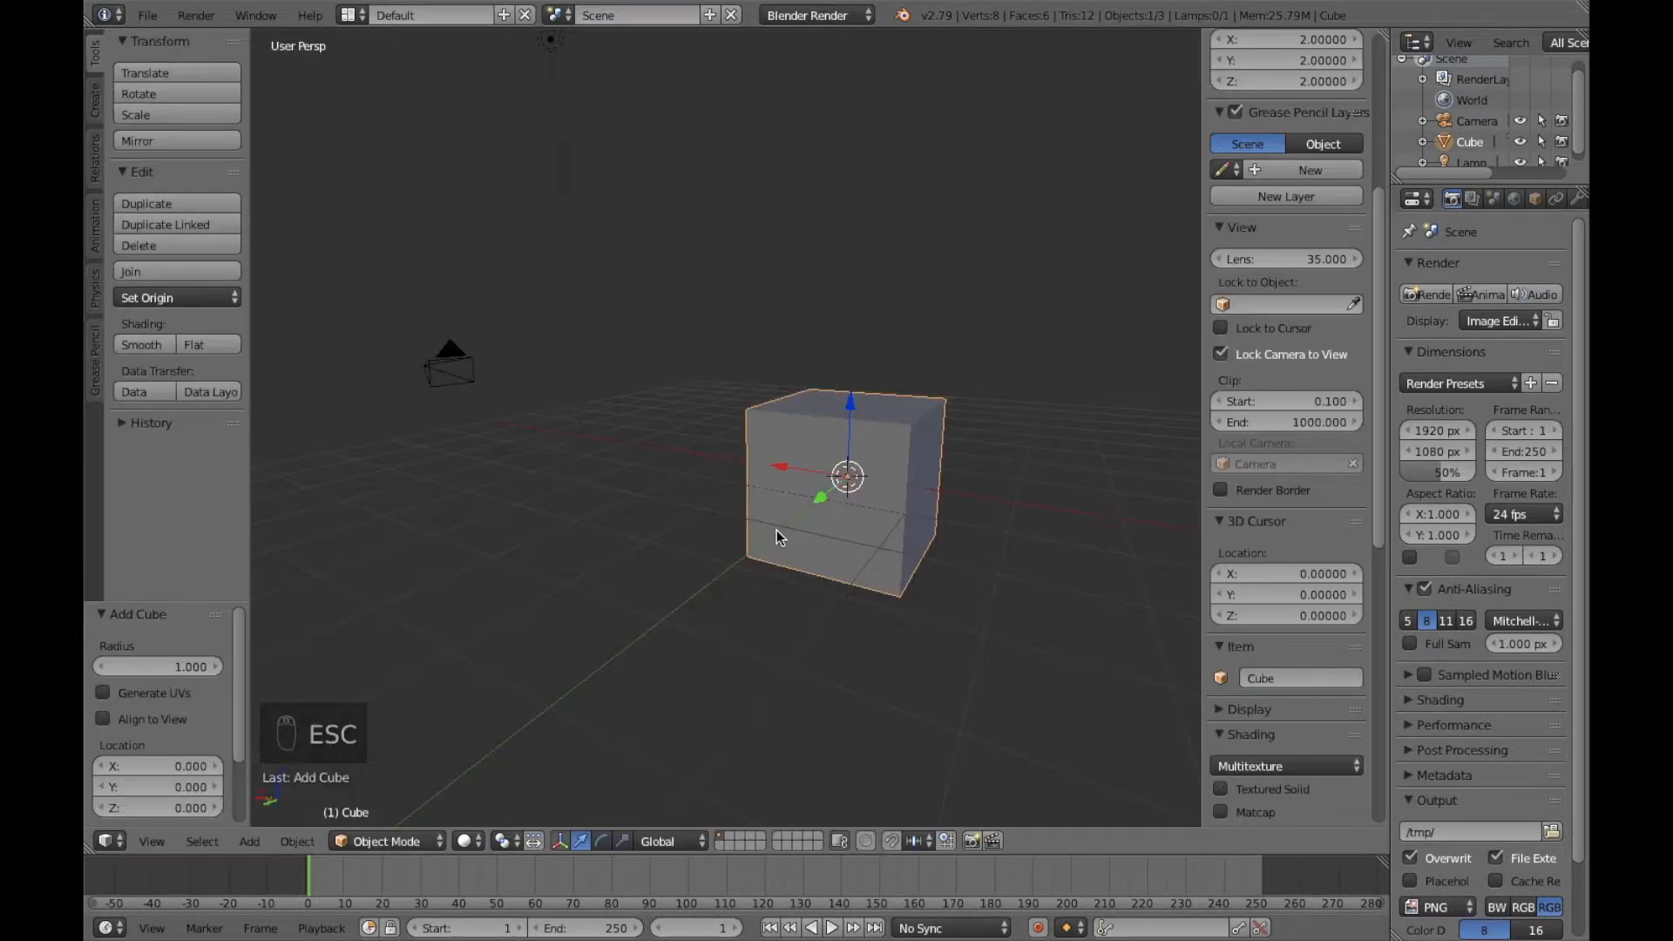
Step: Switch the render engine to Cycles Render and render a still image of the cube
{"action": "left_click", "coordinate": [819, 16]}
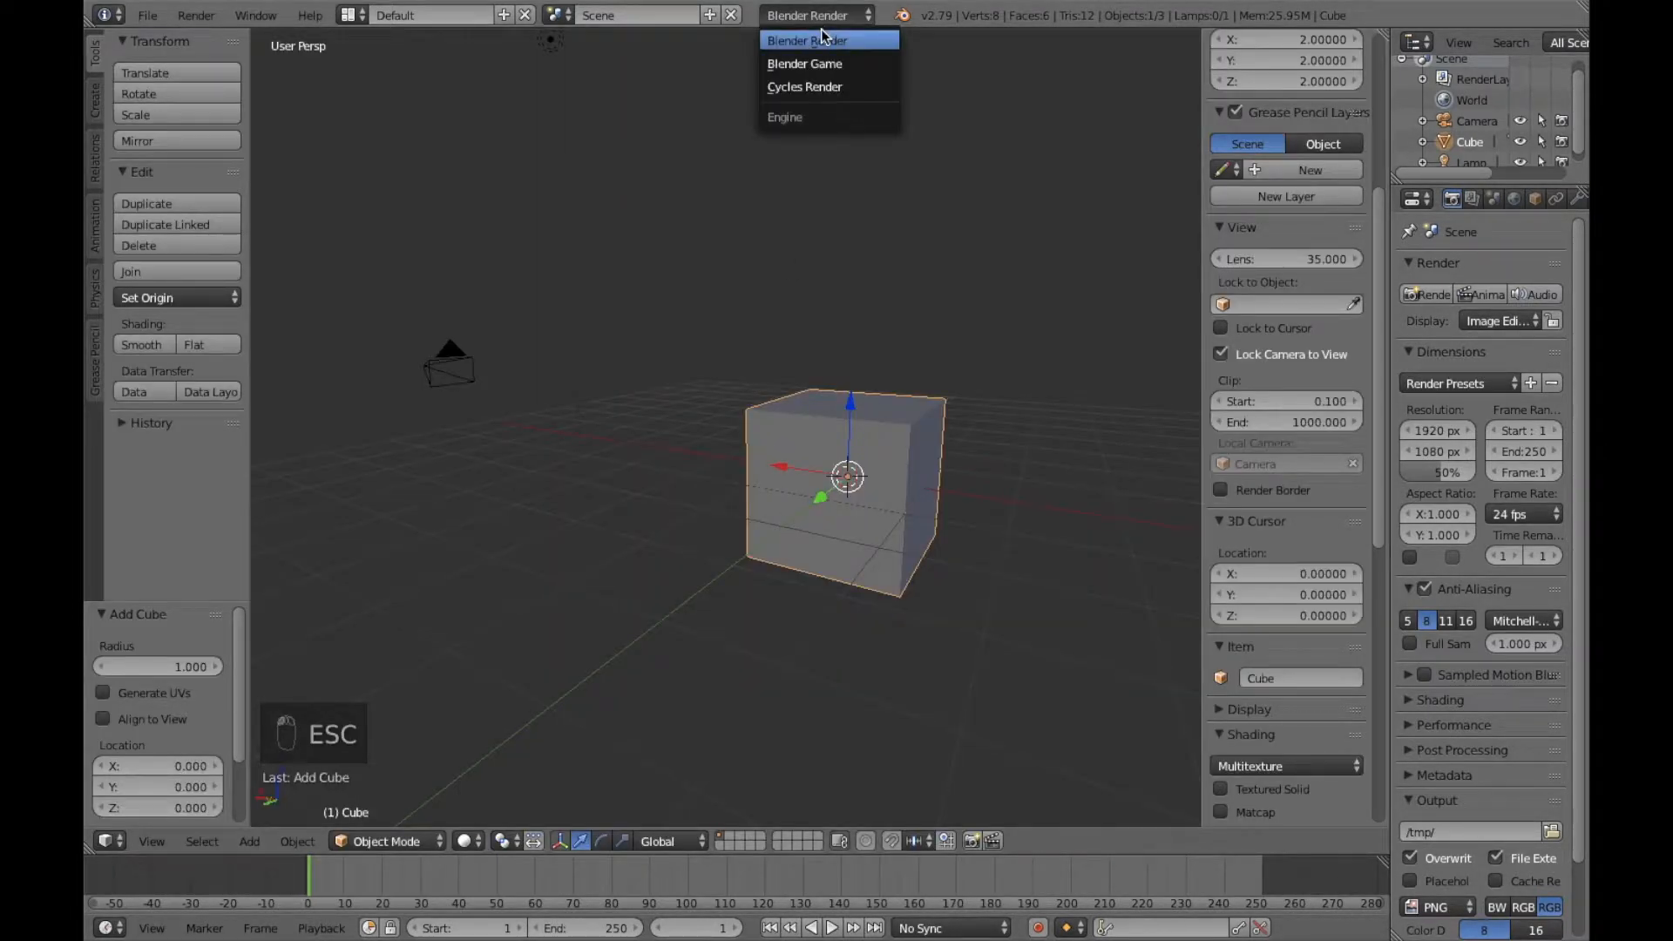
{"action": "left_click", "coordinate": [828, 86]}
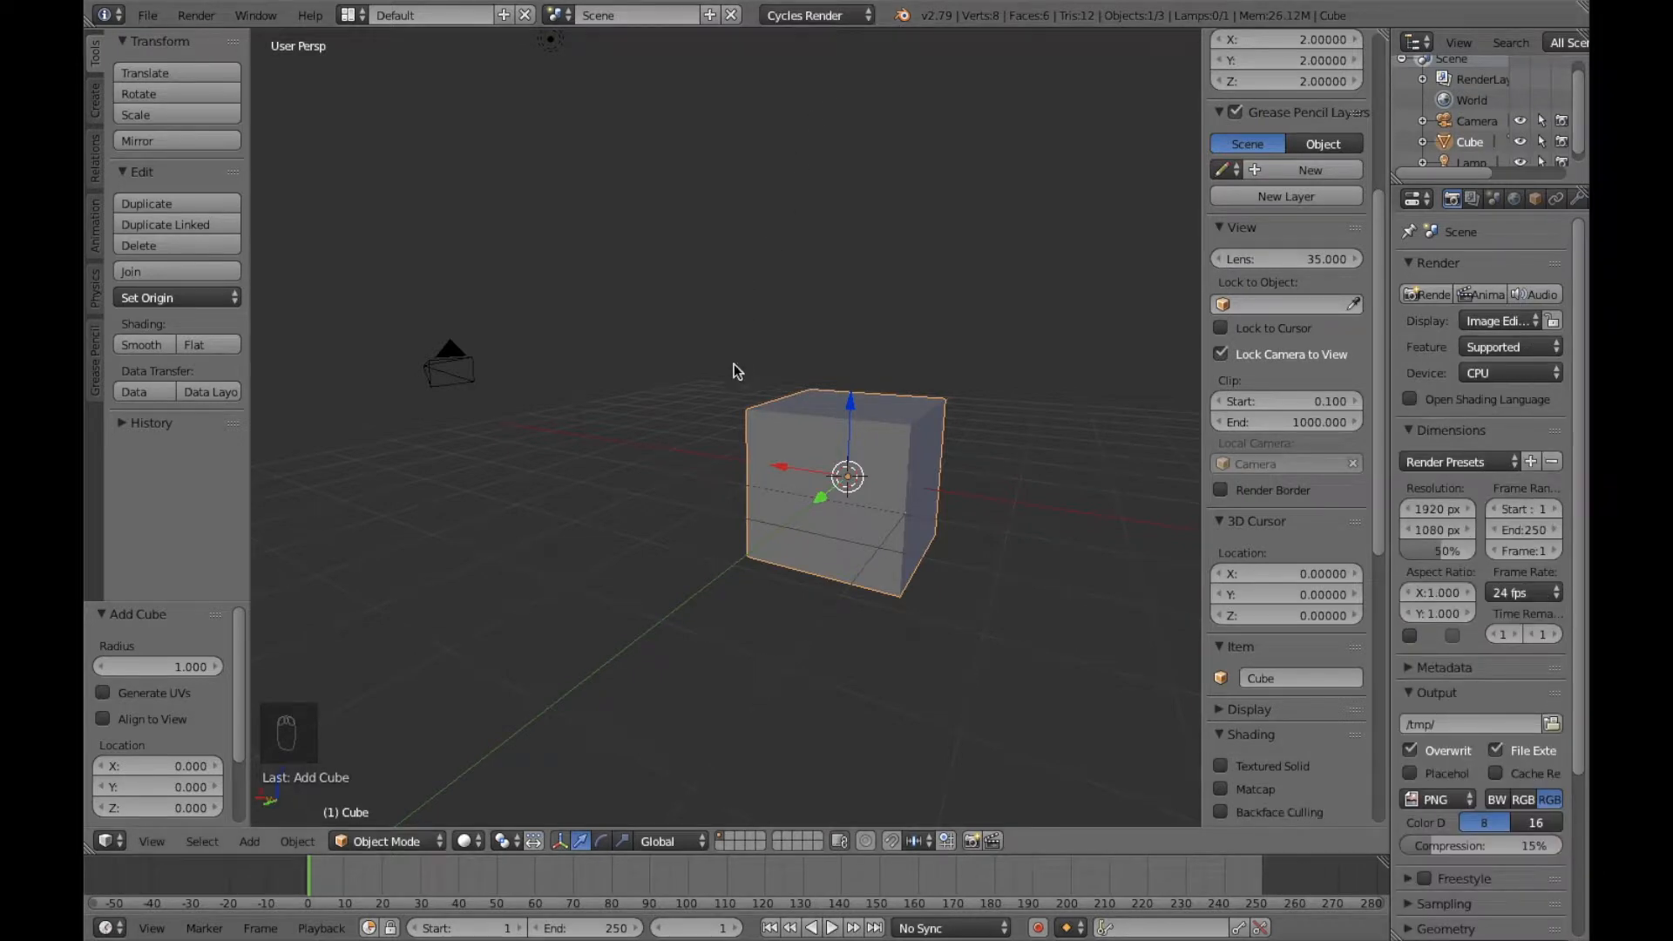
{"action": "middle_click_drag", "start_coordinate": [699, 532], "coordinate": [878, 550]}
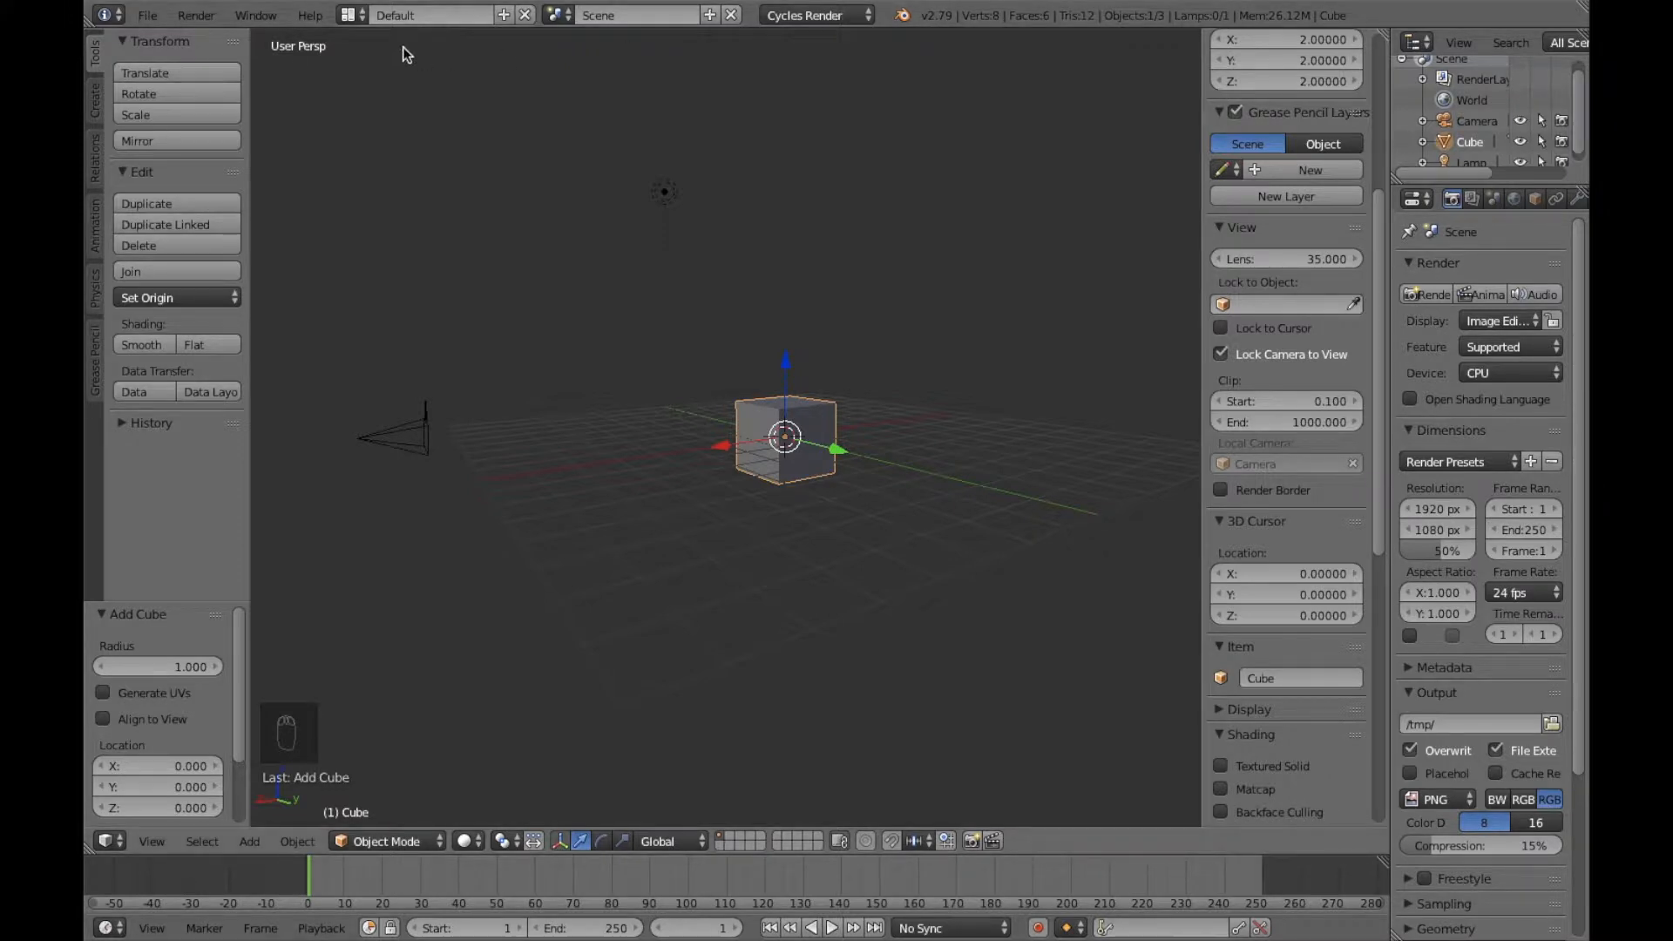
{"action": "left_click", "coordinate": [207, 15]}
{"action": "left_click", "coordinate": [218, 39]}
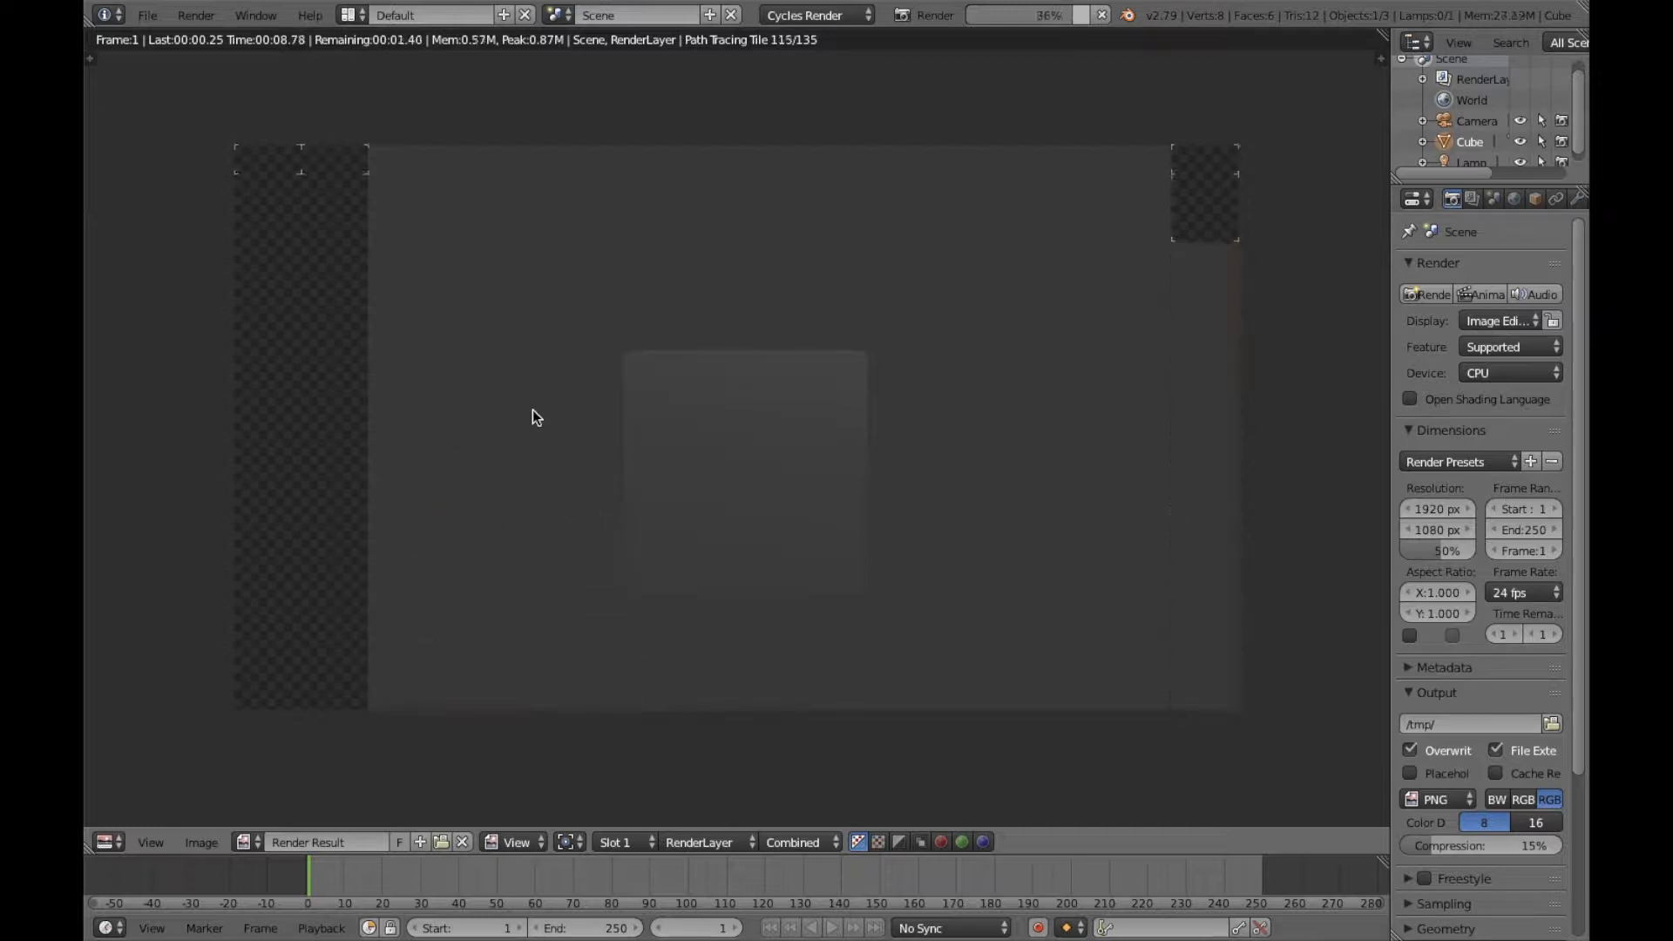
{"action": "key", "text": "Escape"}
Step: Scale the cube along the Y axis by a factor of about 1.16
{"action": "middle_click_drag", "start_coordinate": [746, 568], "coordinate": [817, 532]}
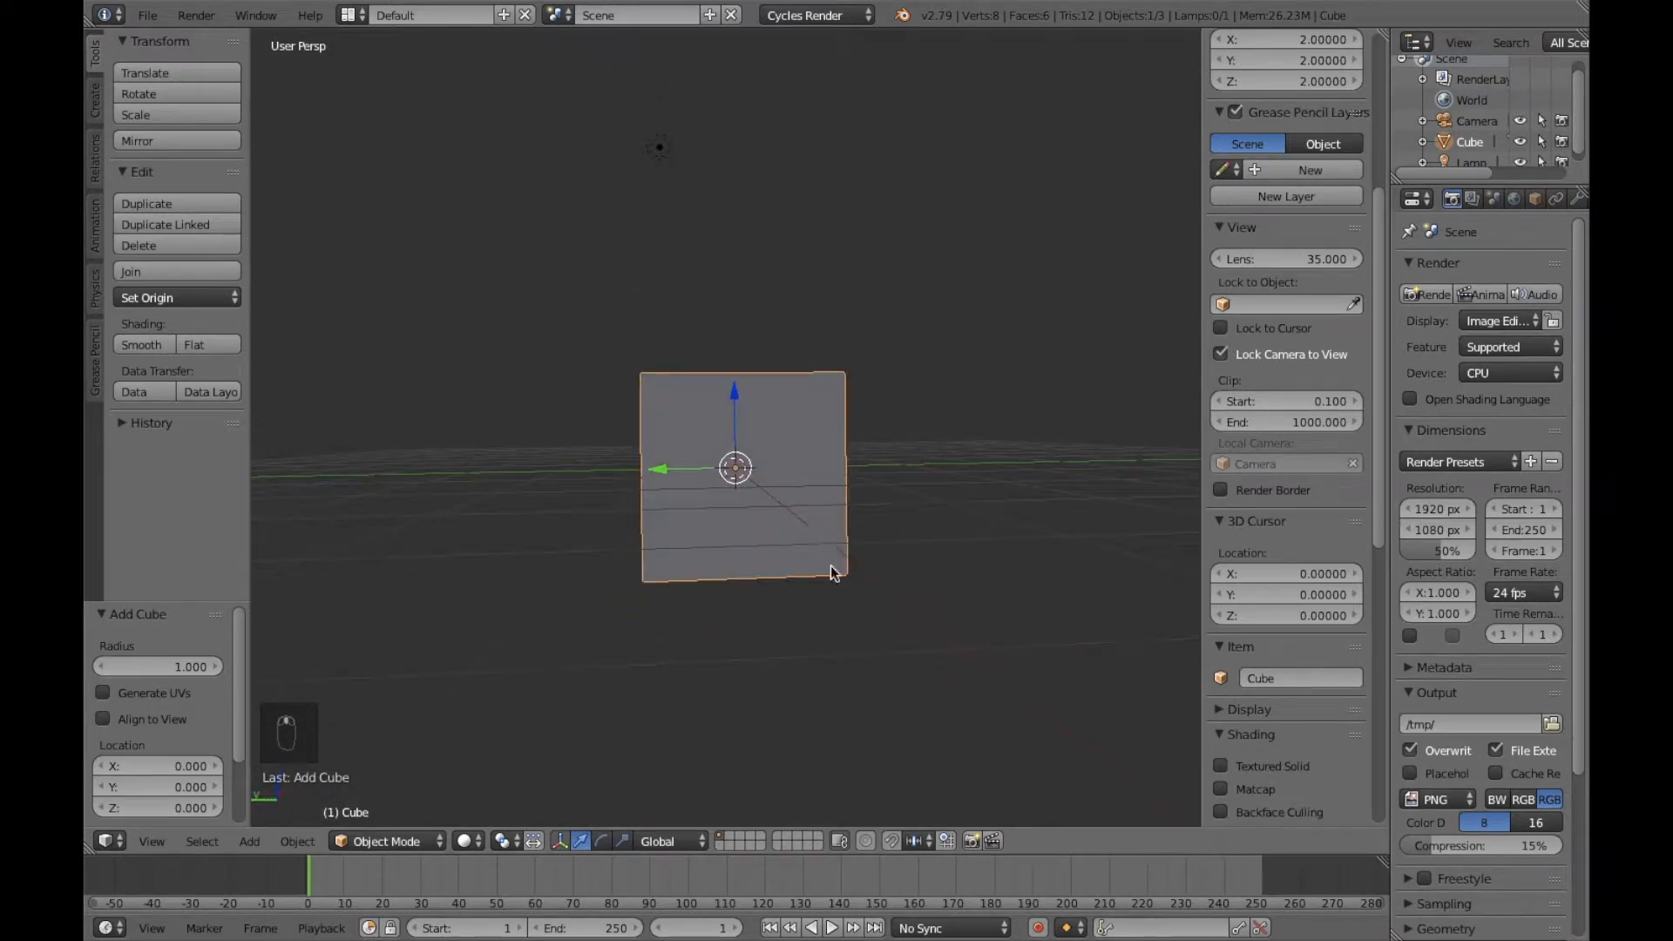
{"action": "middle_click_drag", "start_coordinate": [1018, 567], "coordinate": [1014, 573]}
{"action": "key", "text": "s"}
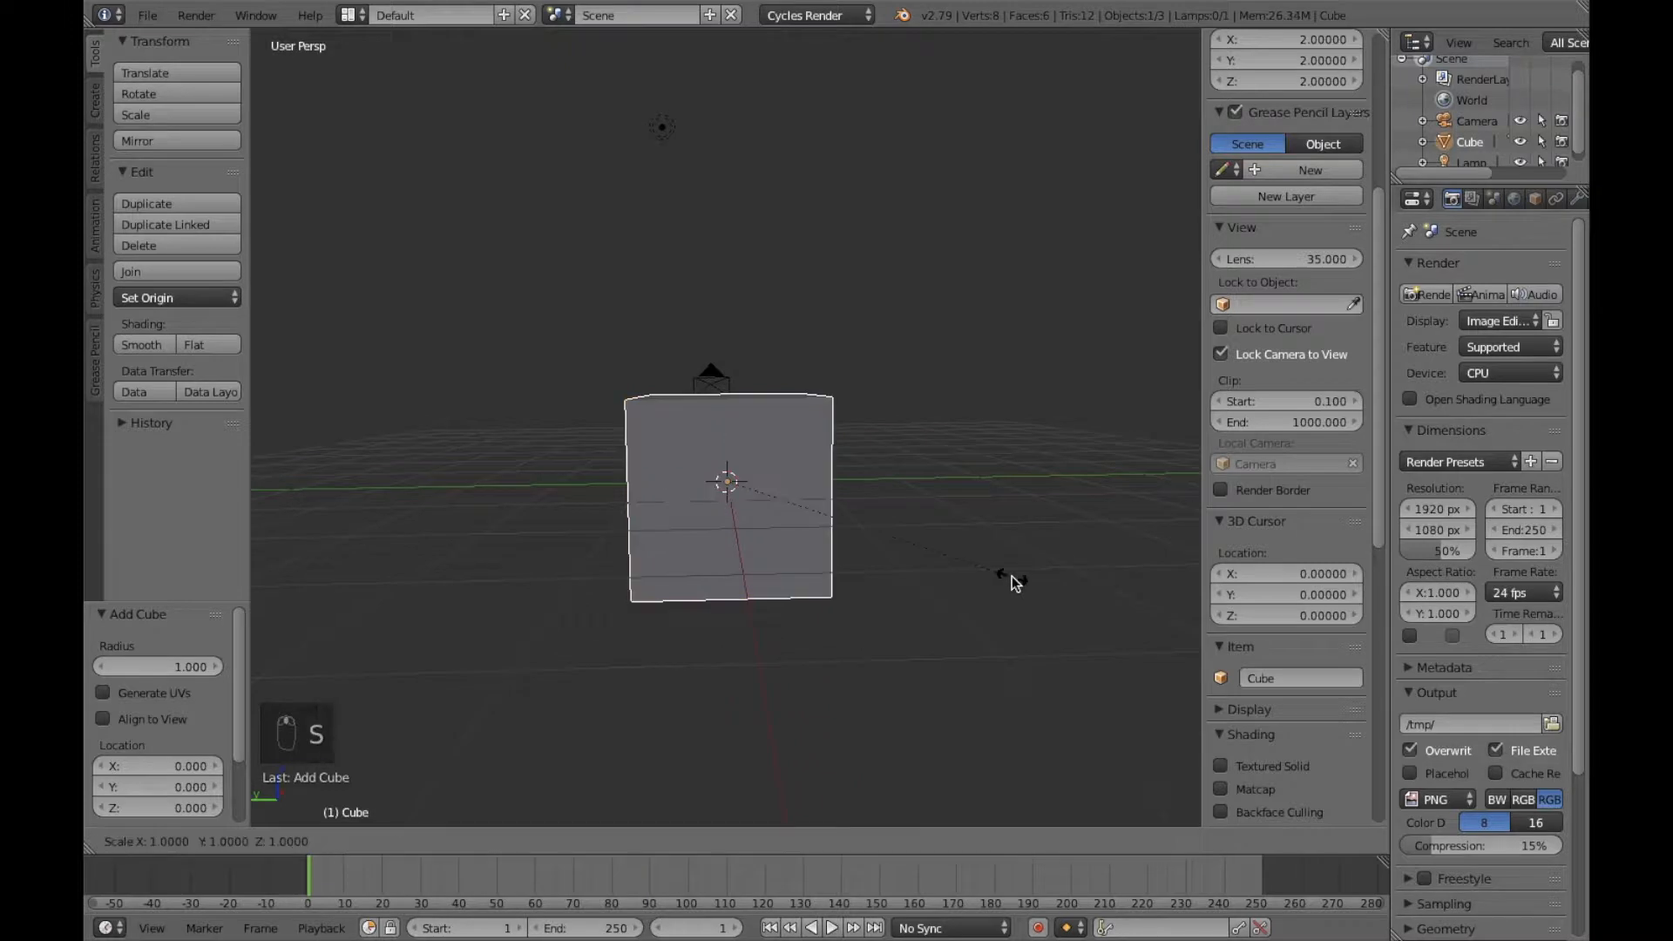
{"action": "key", "text": "y"}
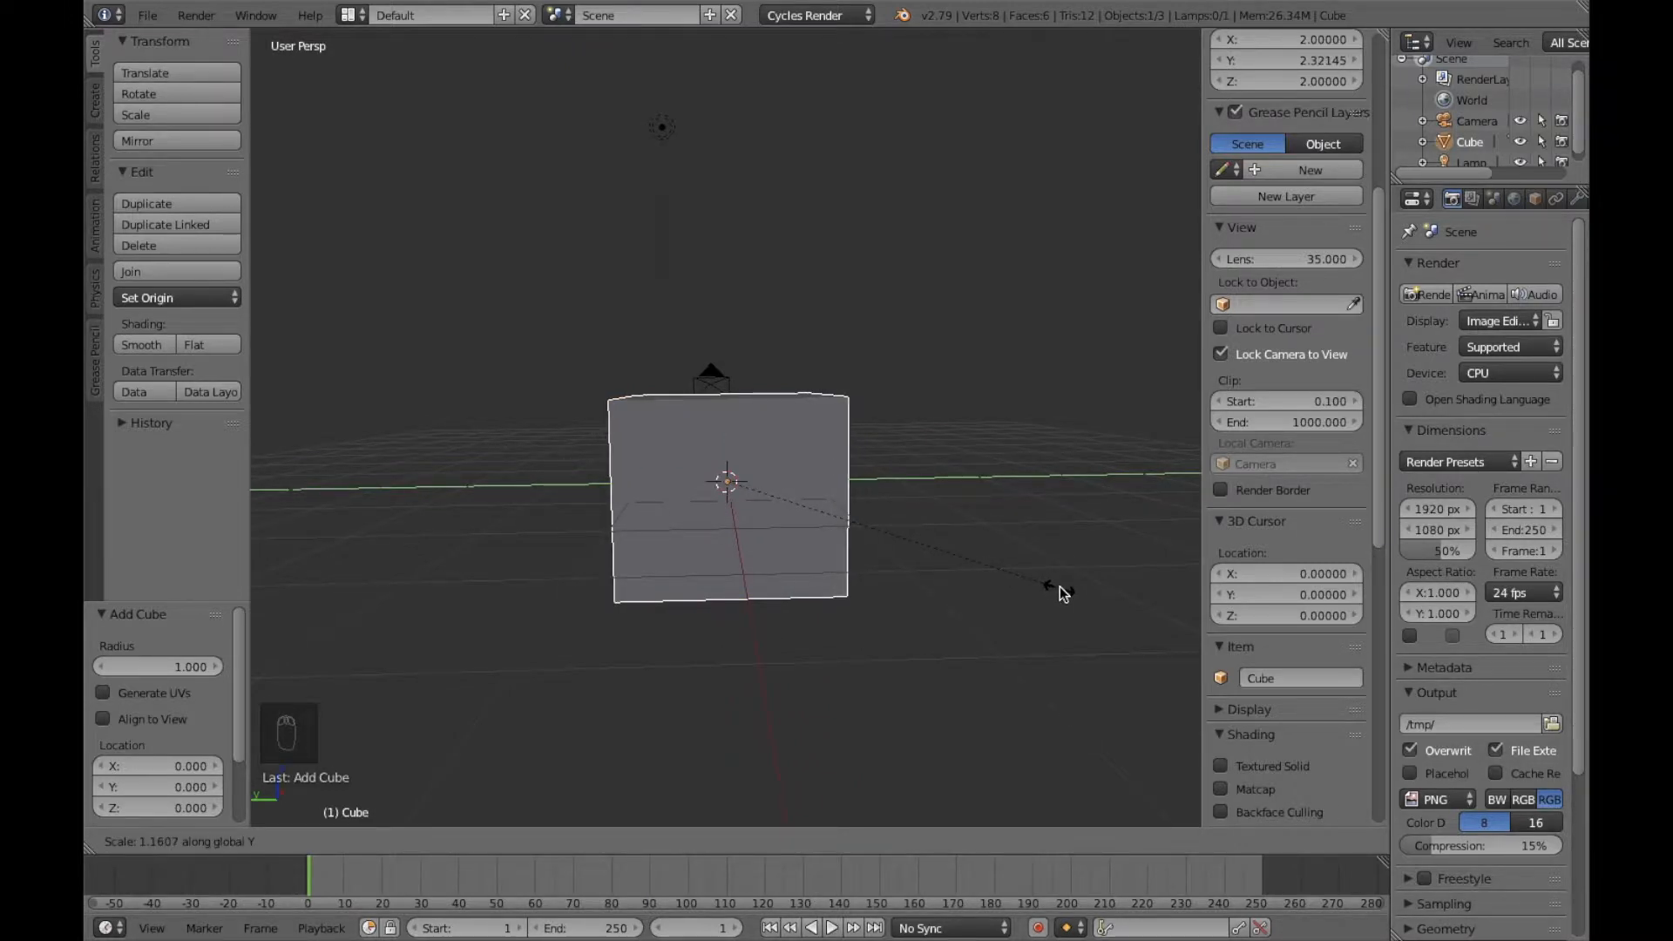
{"action": "left_click", "coordinate": [1058, 592]}
Step: Add a cone mesh and move it up about 2.29 units along Z onto the top of the cube
{"action": "key", "text": "shift+a"}
{"action": "mouse_move", "coordinate": [892, 592]}
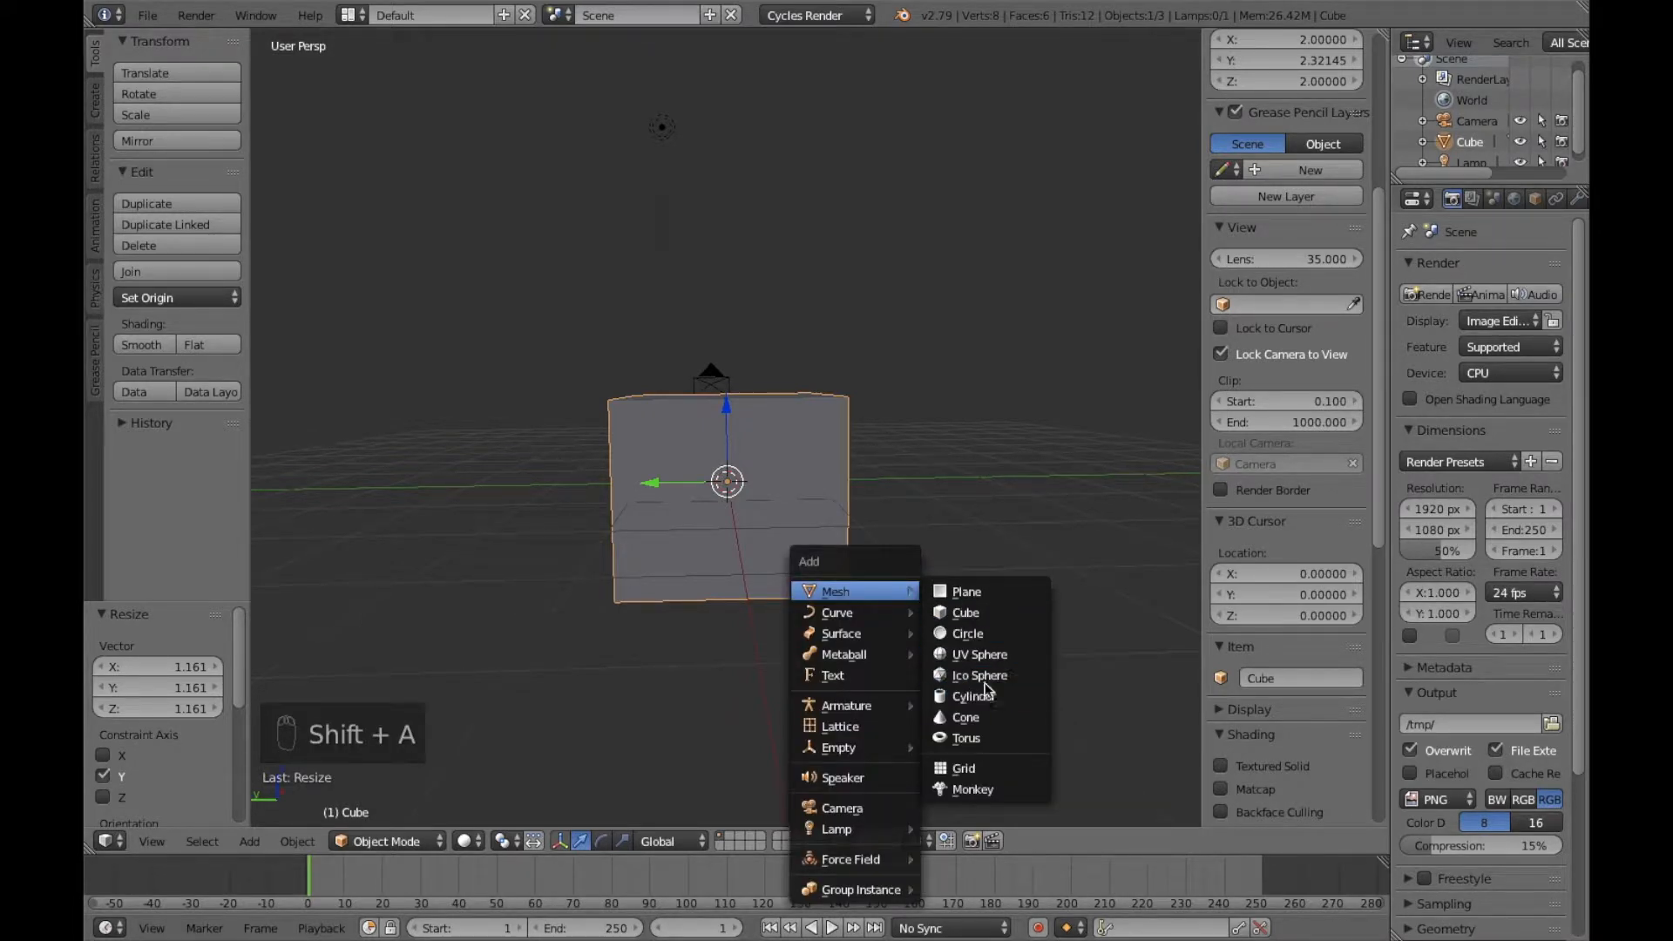
{"action": "left_click", "coordinate": [976, 717]}
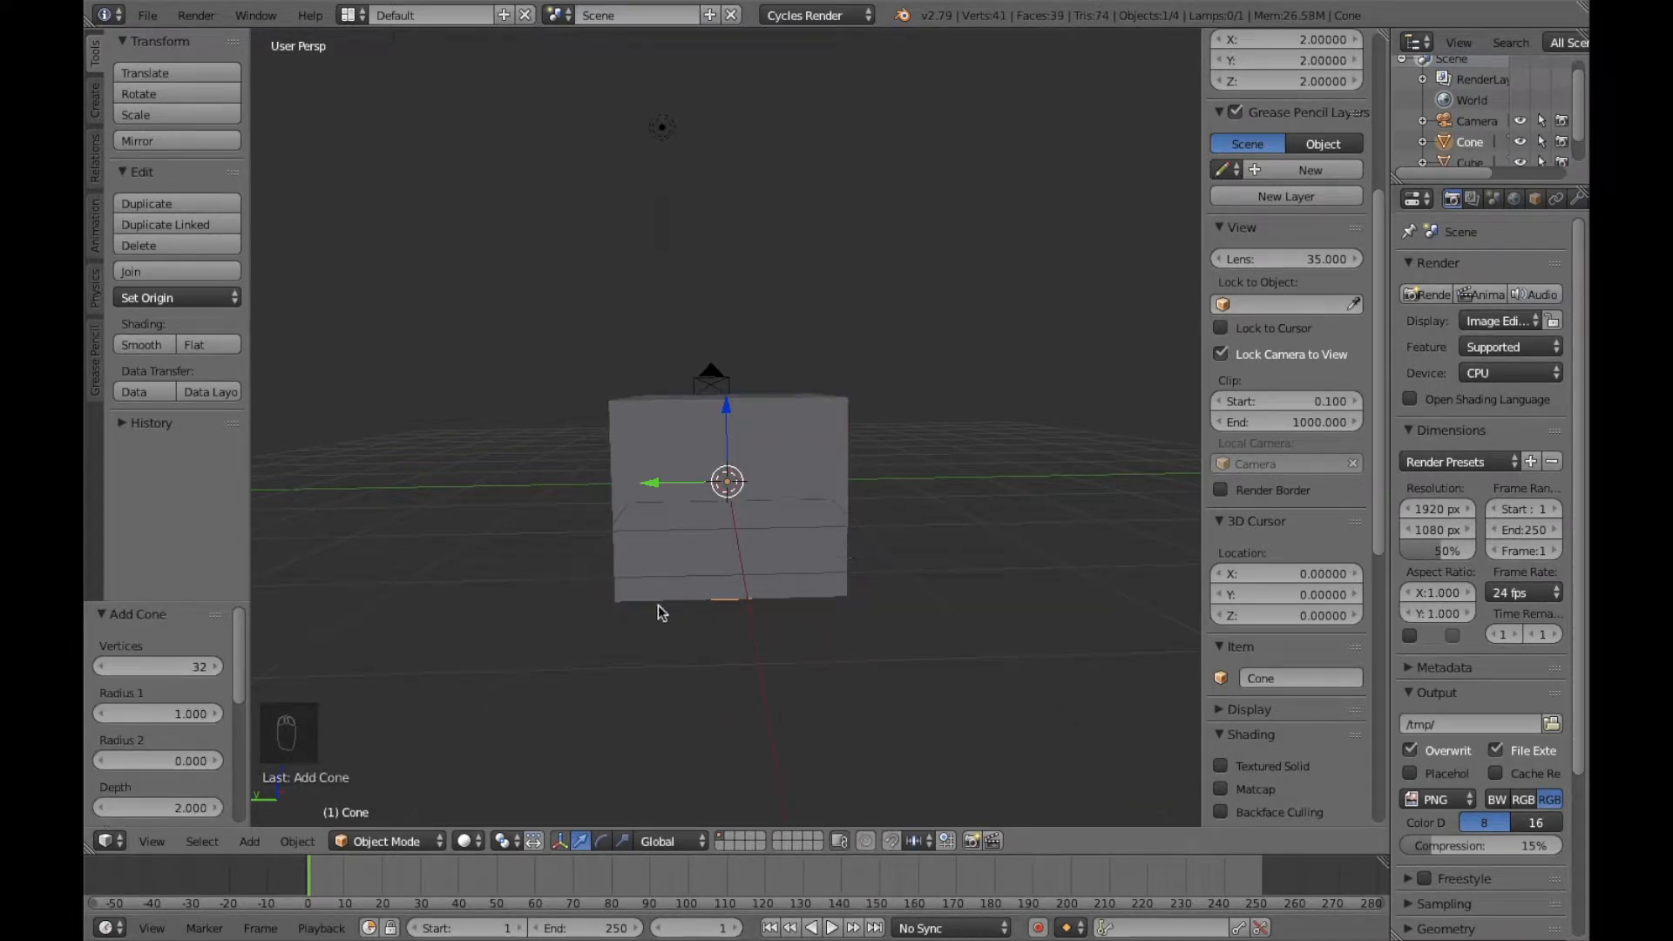
{"action": "key", "text": "g"}
{"action": "key", "text": "z"}
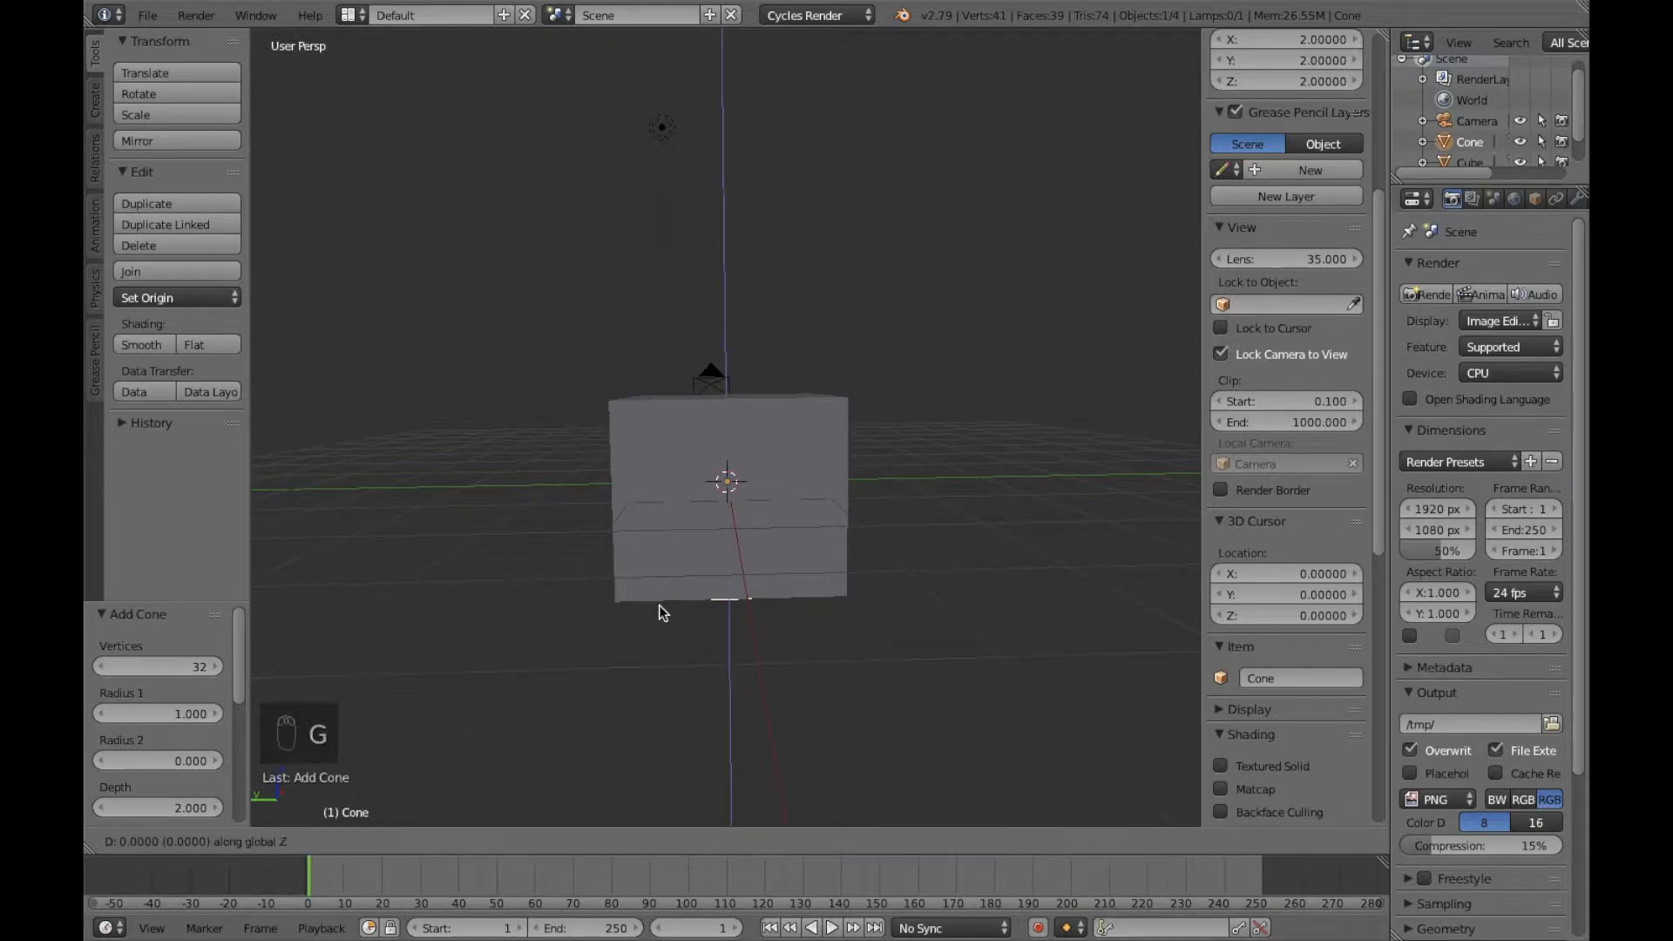
{"action": "left_click", "coordinate": [709, 403]}
Step: Scale the cone uniformly by a factor of about 1.95 so it overhangs the cube like a roof
{"action": "middle_click_drag", "start_coordinate": [709, 406], "coordinate": [751, 531]}
{"action": "scroll", "coordinate": [734, 577], "scroll_direction": "down", "scroll_amount": 2}
{"action": "key", "text": "s"}
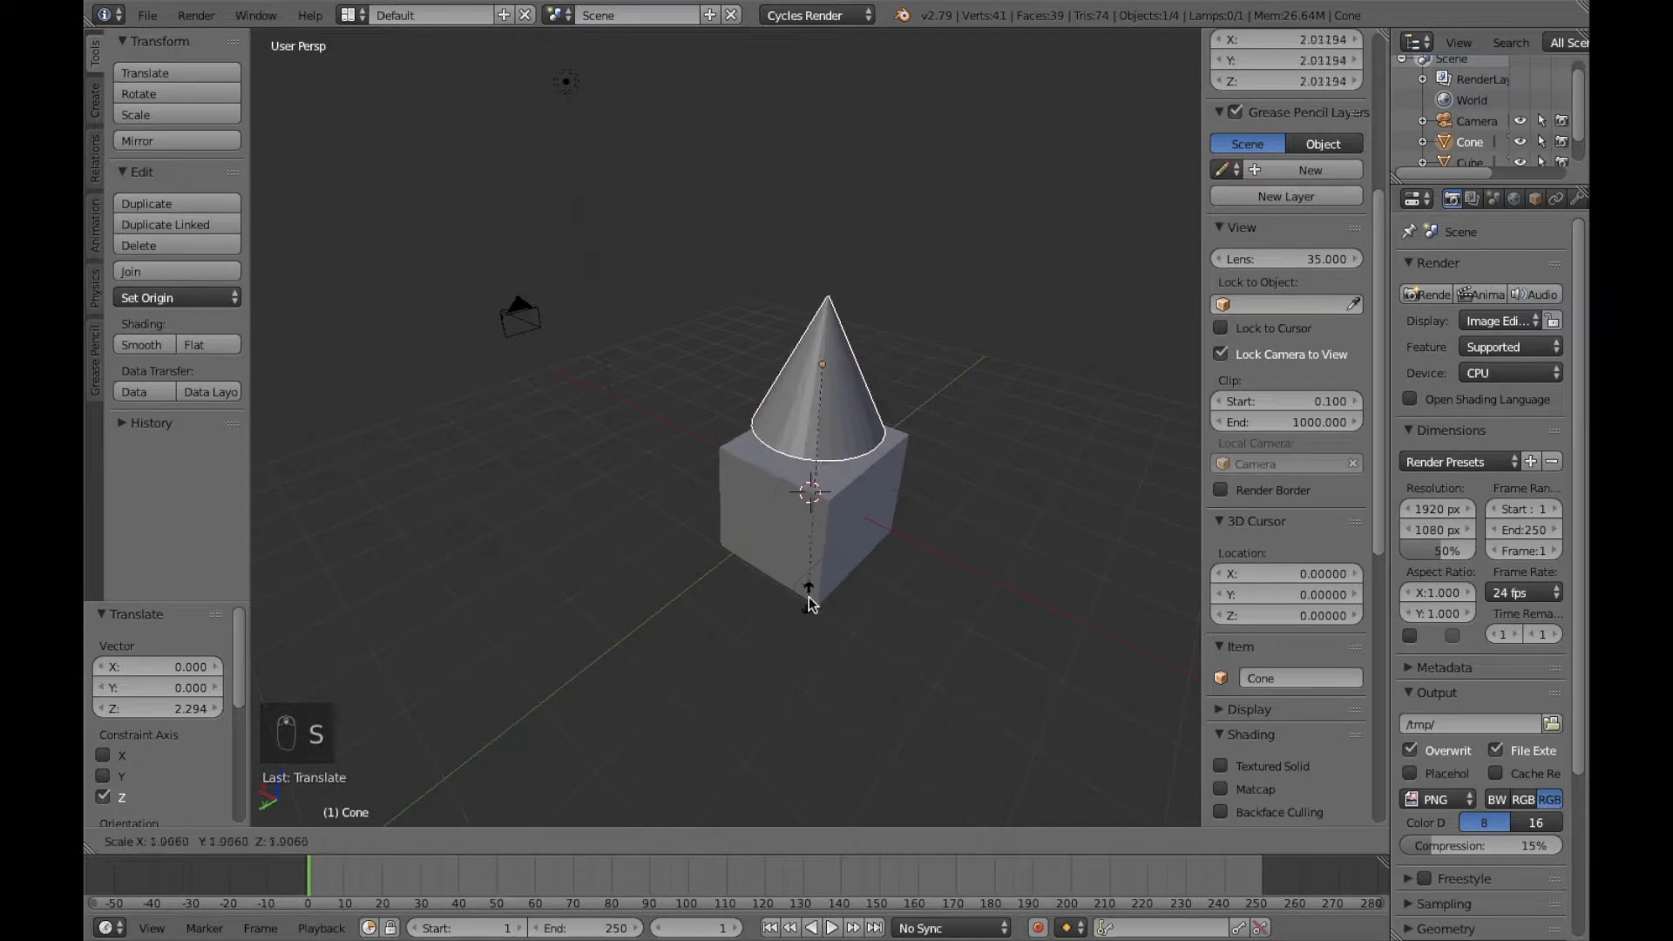
{"action": "left_click", "coordinate": [377, 362]}
{"action": "middle_click_drag", "start_coordinate": [377, 362], "coordinate": [813, 609]}
{"action": "scroll", "coordinate": [762, 593], "scroll_direction": "up", "scroll_amount": 4}
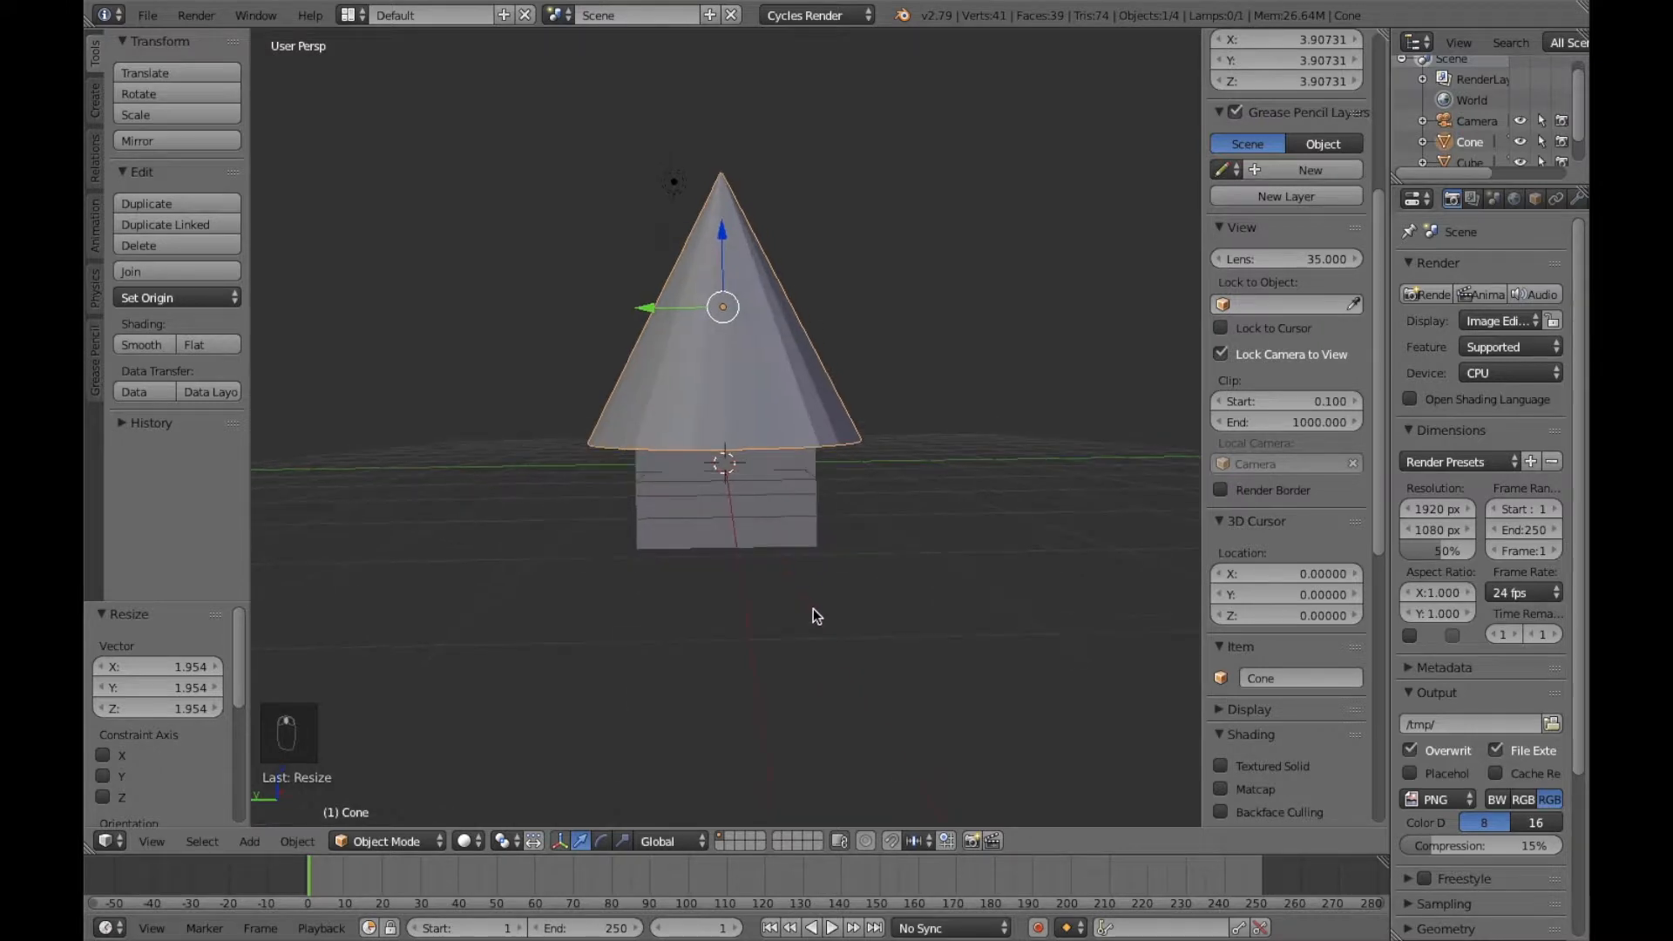
Step: Flatten the cone roof by scaling it along the Z axis by a factor of about 0.54
{"action": "key", "text": "s"}
{"action": "key", "text": "z"}
{"action": "left_click", "coordinate": [754, 481]}
{"action": "middle_click_drag", "start_coordinate": [630, 484], "coordinate": [826, 536]}
Step: Lower the cone about 0.38 units along the Z axis onto the top of the cube
{"action": "key", "text": "g"}
{"action": "key", "text": "z"}
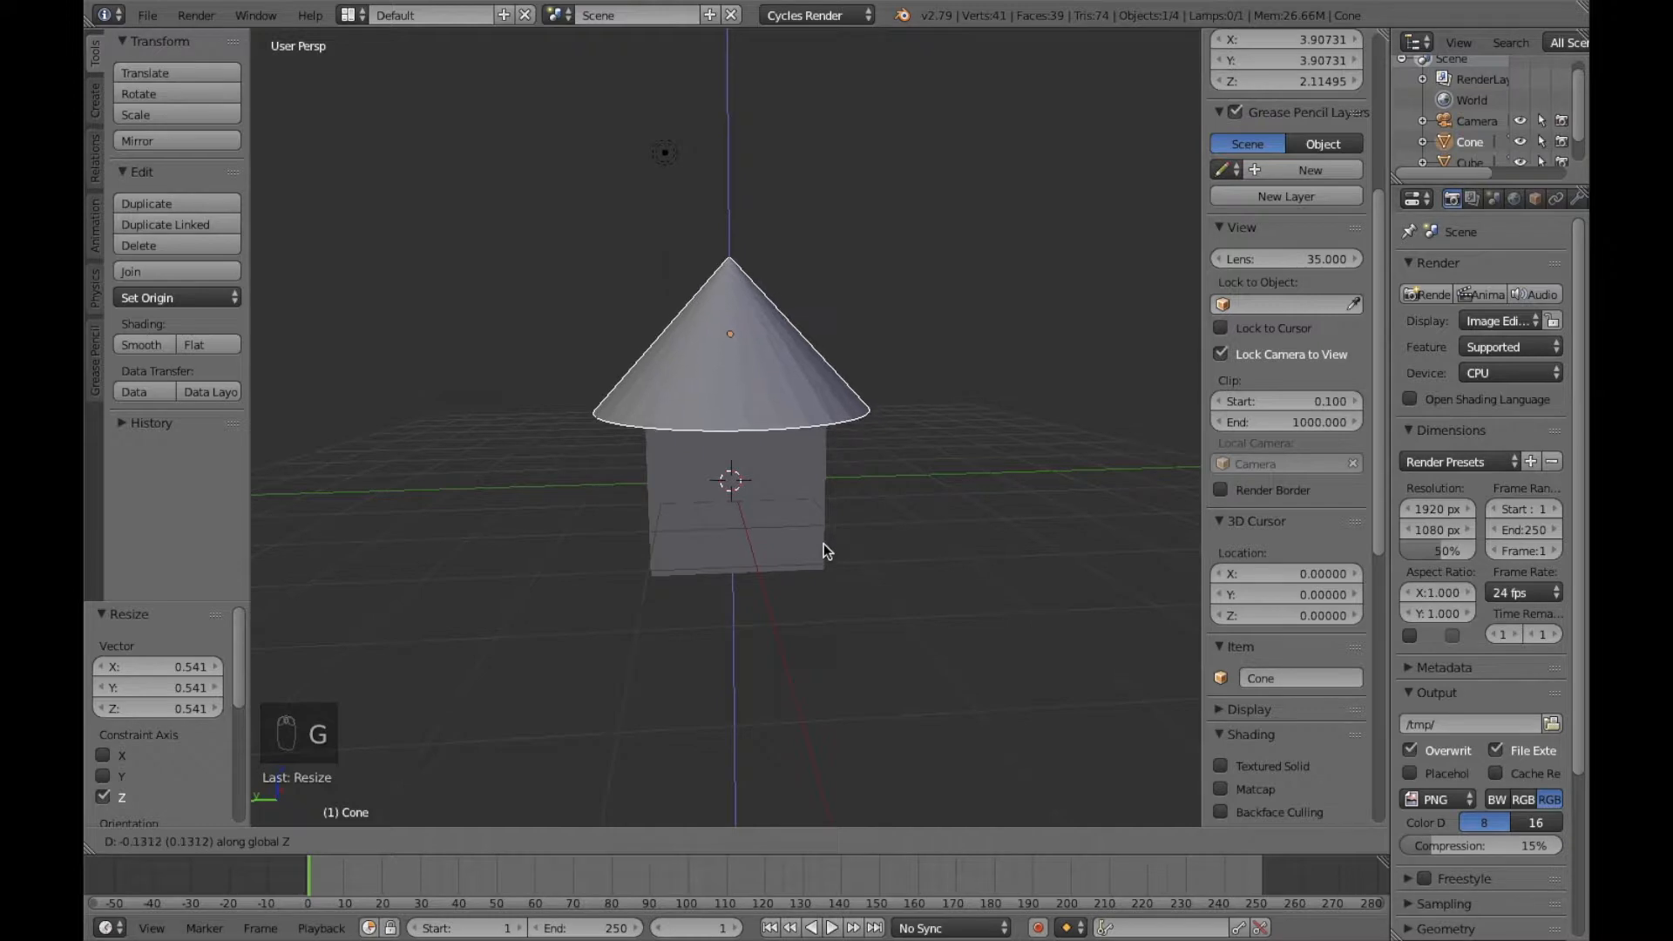
{"action": "left_click", "coordinate": [824, 561]}
{"action": "middle_click_drag", "start_coordinate": [808, 561], "coordinate": [734, 580]}
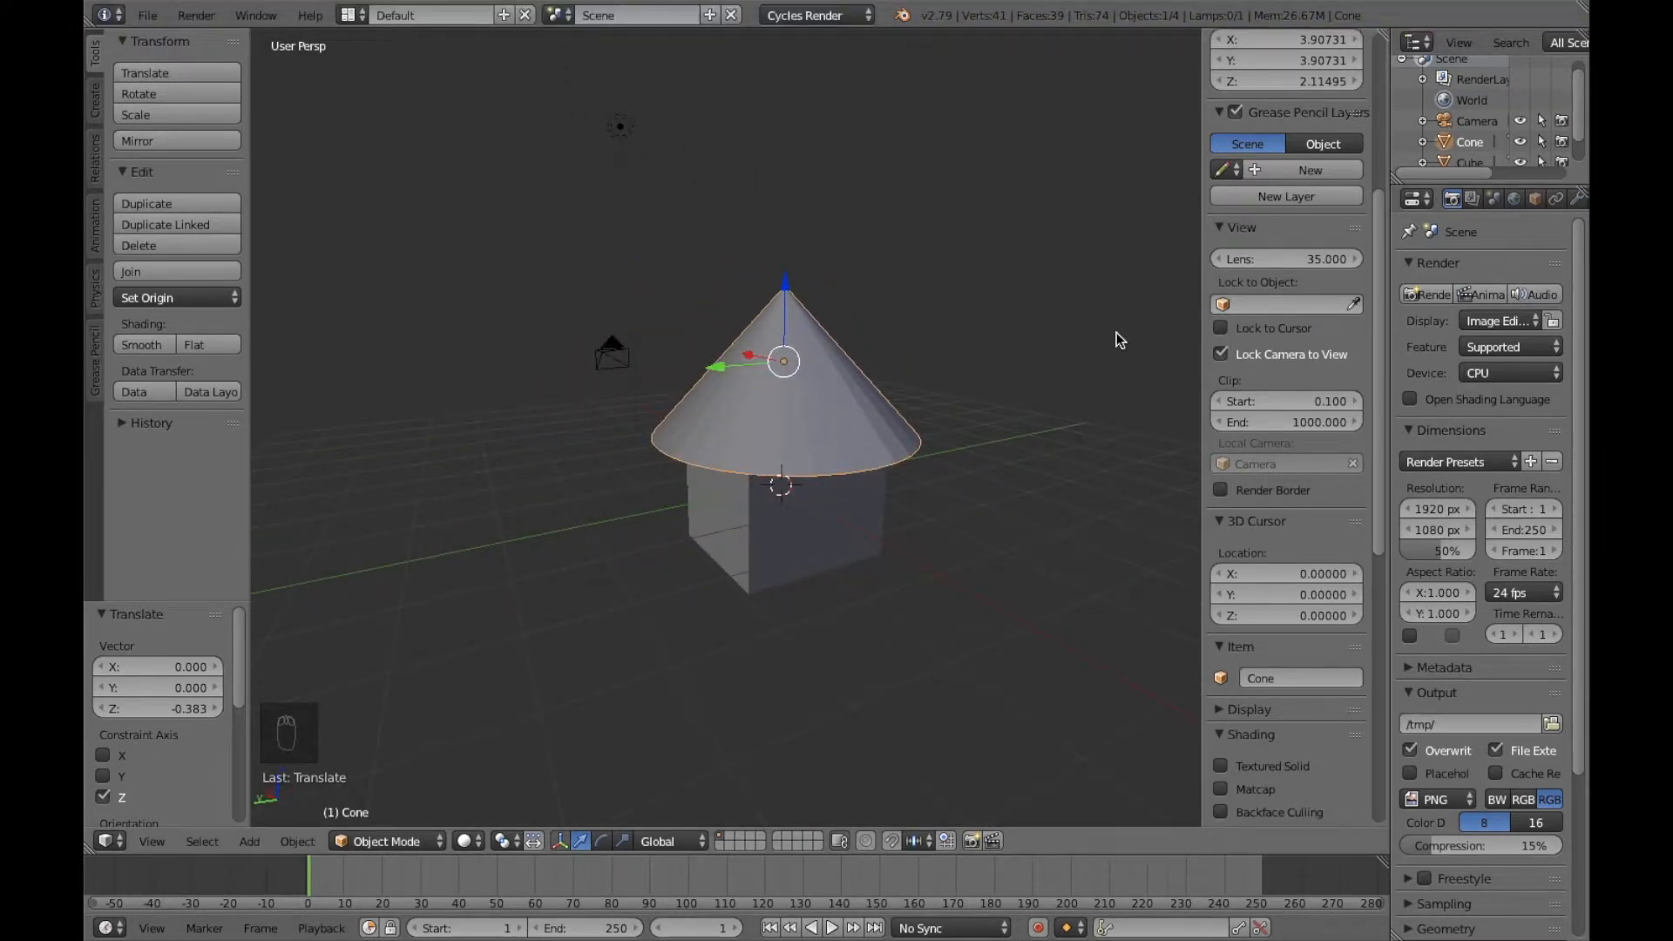
{"action": "middle_click_drag", "start_coordinate": [915, 560], "coordinate": [854, 545]}
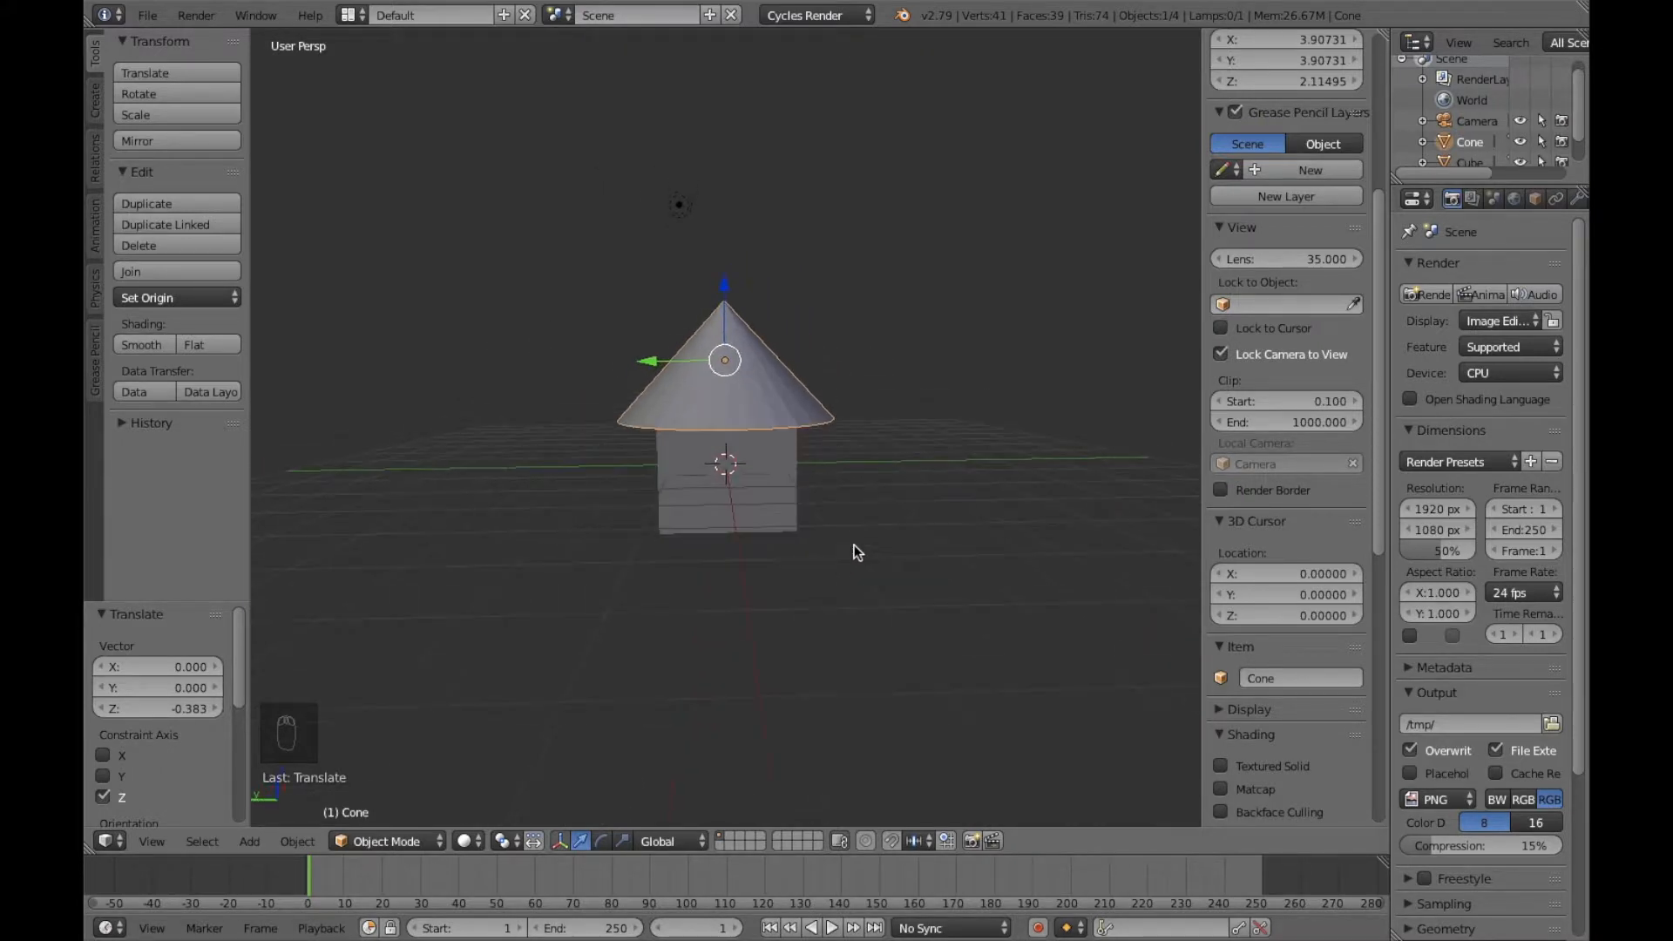
Step: Add a second cube mesh and move it about -2.99 units along the X axis, out beside the house
{"action": "key", "text": "shift+a"}
{"action": "mouse_move", "coordinate": [856, 549]}
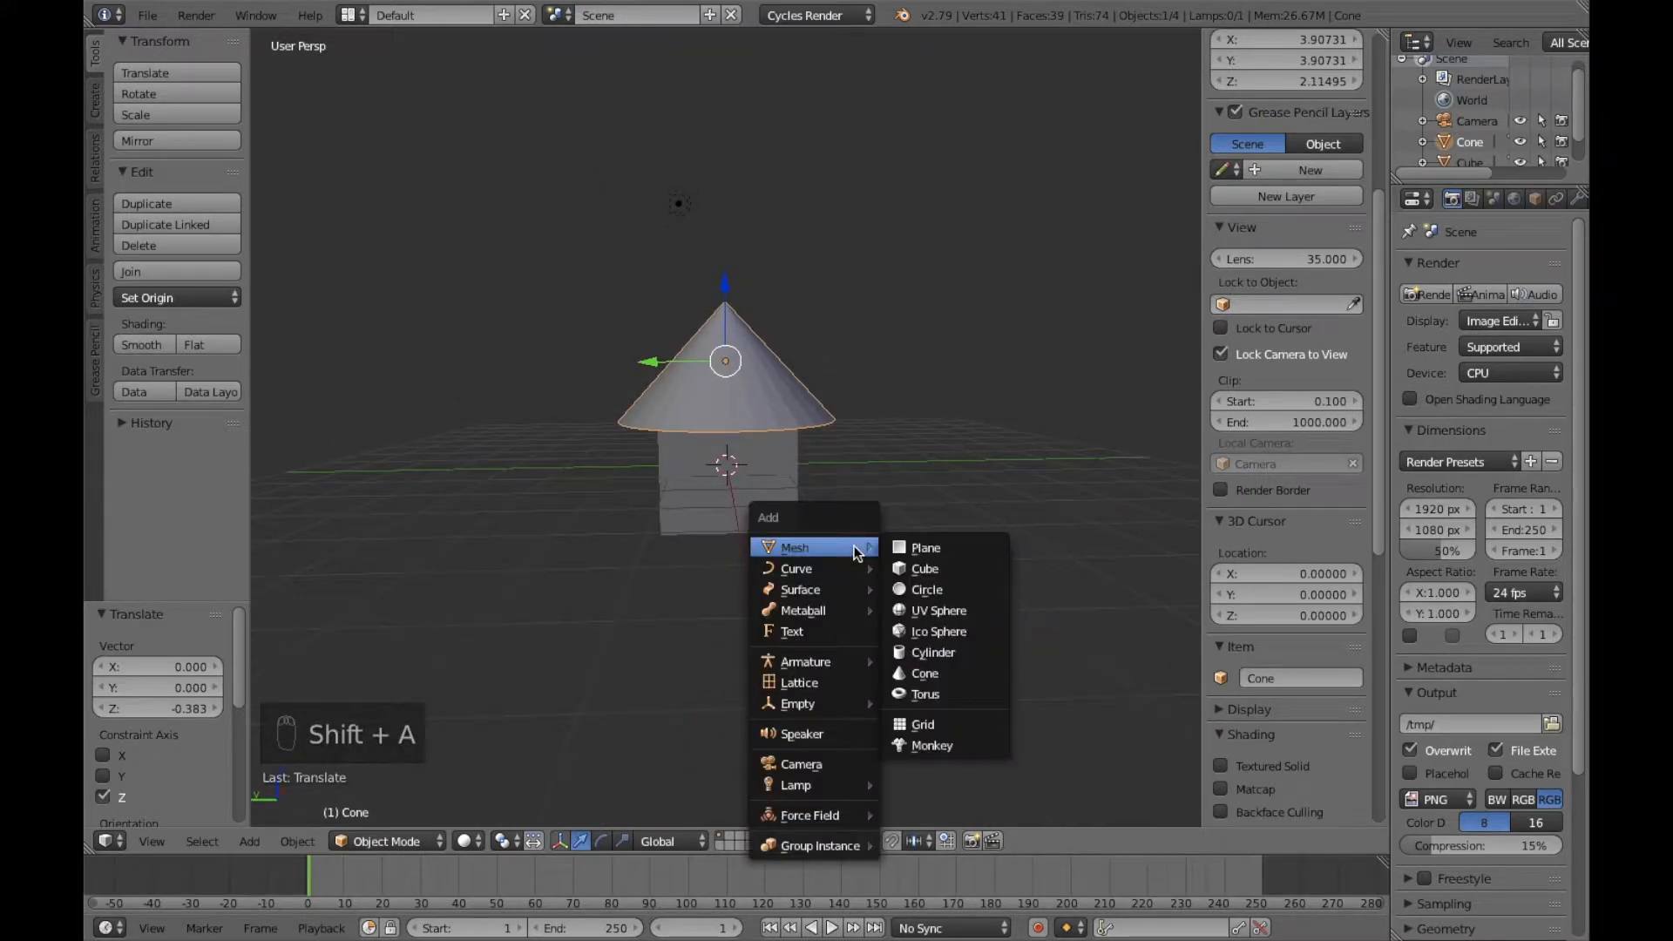
{"action": "left_click", "coordinate": [923, 568]}
{"action": "middle_click_drag", "start_coordinate": [829, 575], "coordinate": [913, 582]}
{"action": "key", "text": "g"}
{"action": "key", "text": "x"}
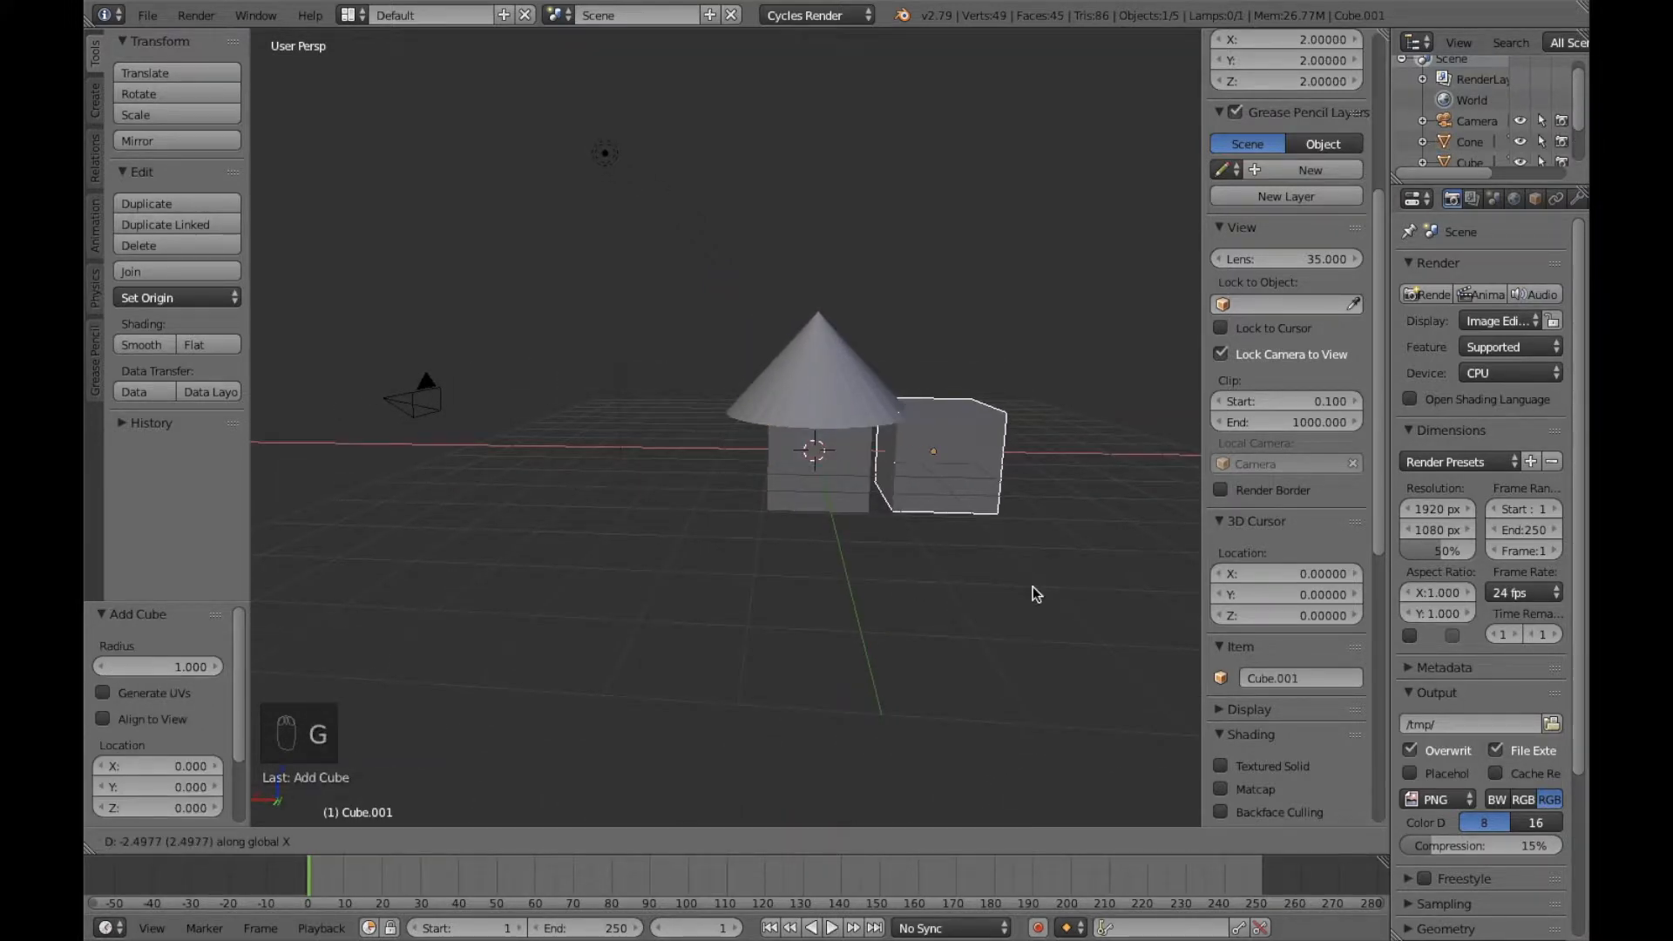
{"action": "left_click", "coordinate": [1046, 589]}
Step: Scale the second cube uniformly by a factor of about 0.44
{"action": "middle_click_drag", "start_coordinate": [1045, 589], "coordinate": [825, 587]}
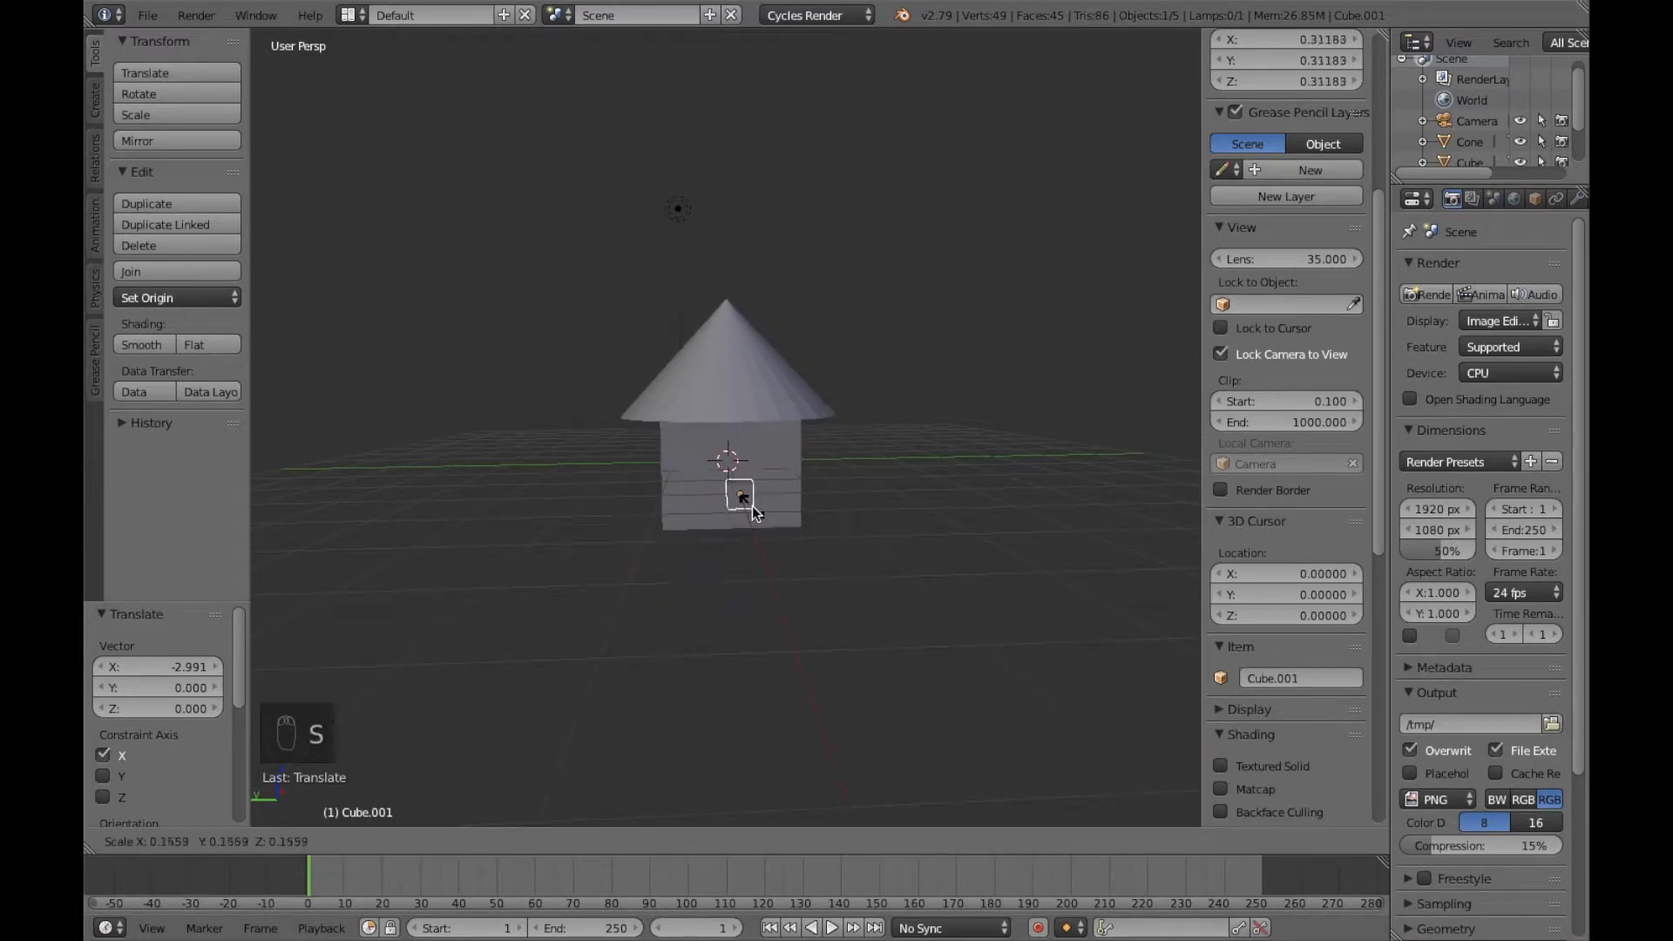
{"action": "left_click", "coordinate": [762, 543]}
{"action": "middle_click_drag", "start_coordinate": [730, 577], "coordinate": [852, 587]}
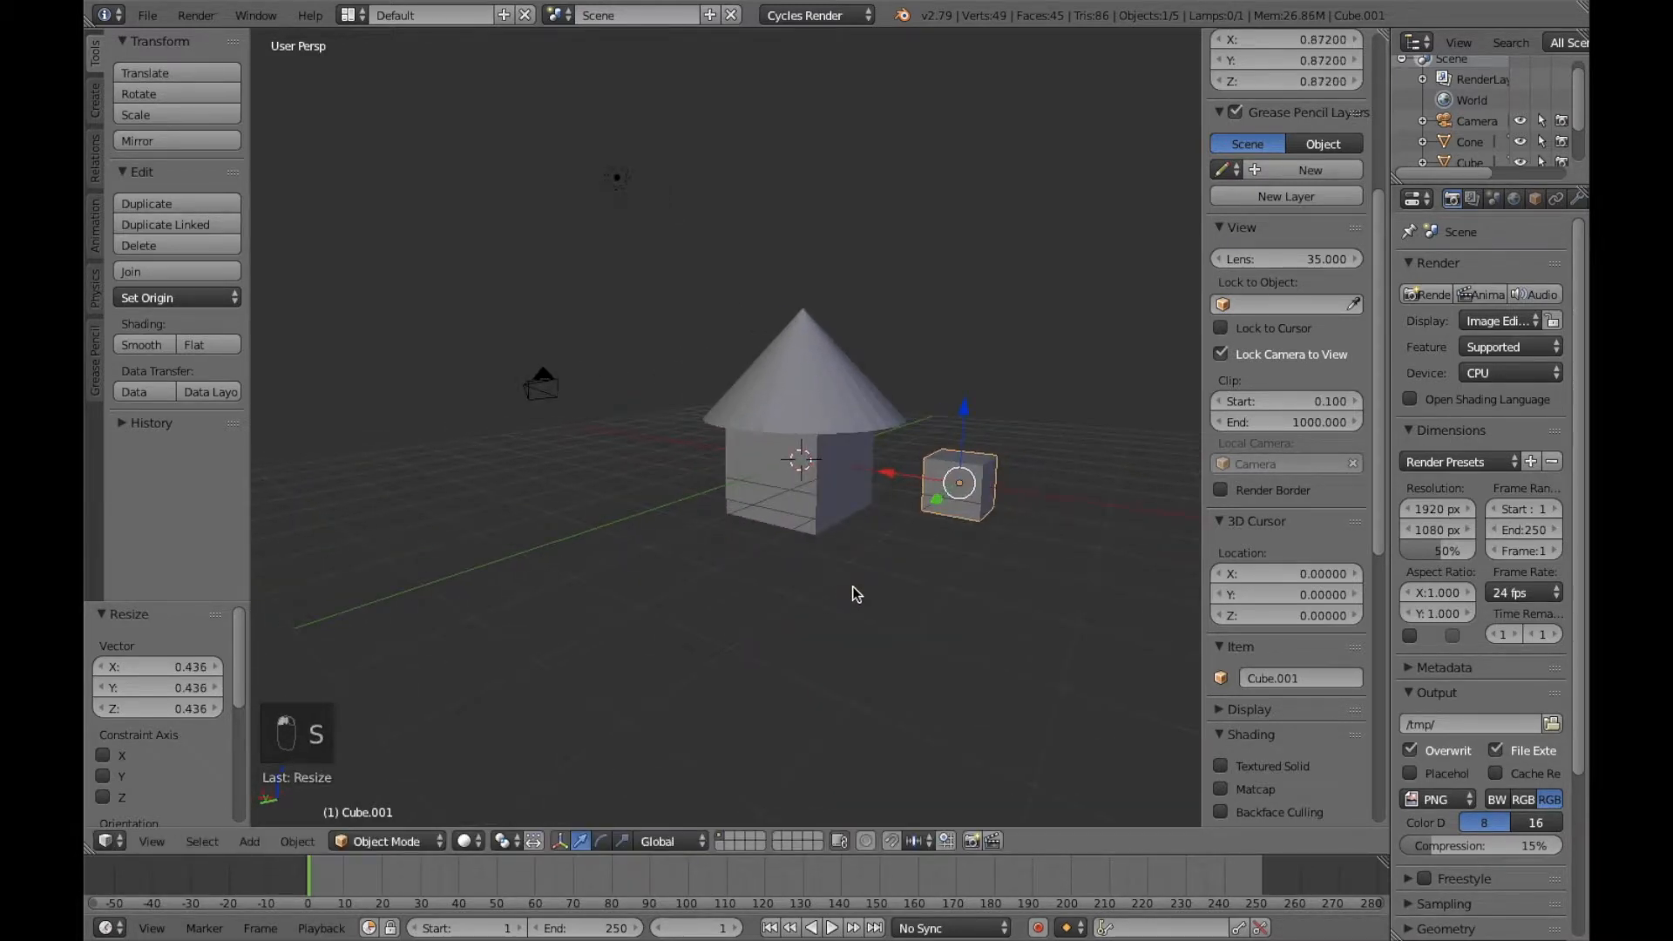
Step: Thin the second cube to about 0.14 units along X and stretch it along Z by a factor of about 1.38
{"action": "key", "text": "s"}
{"action": "key", "text": "x"}
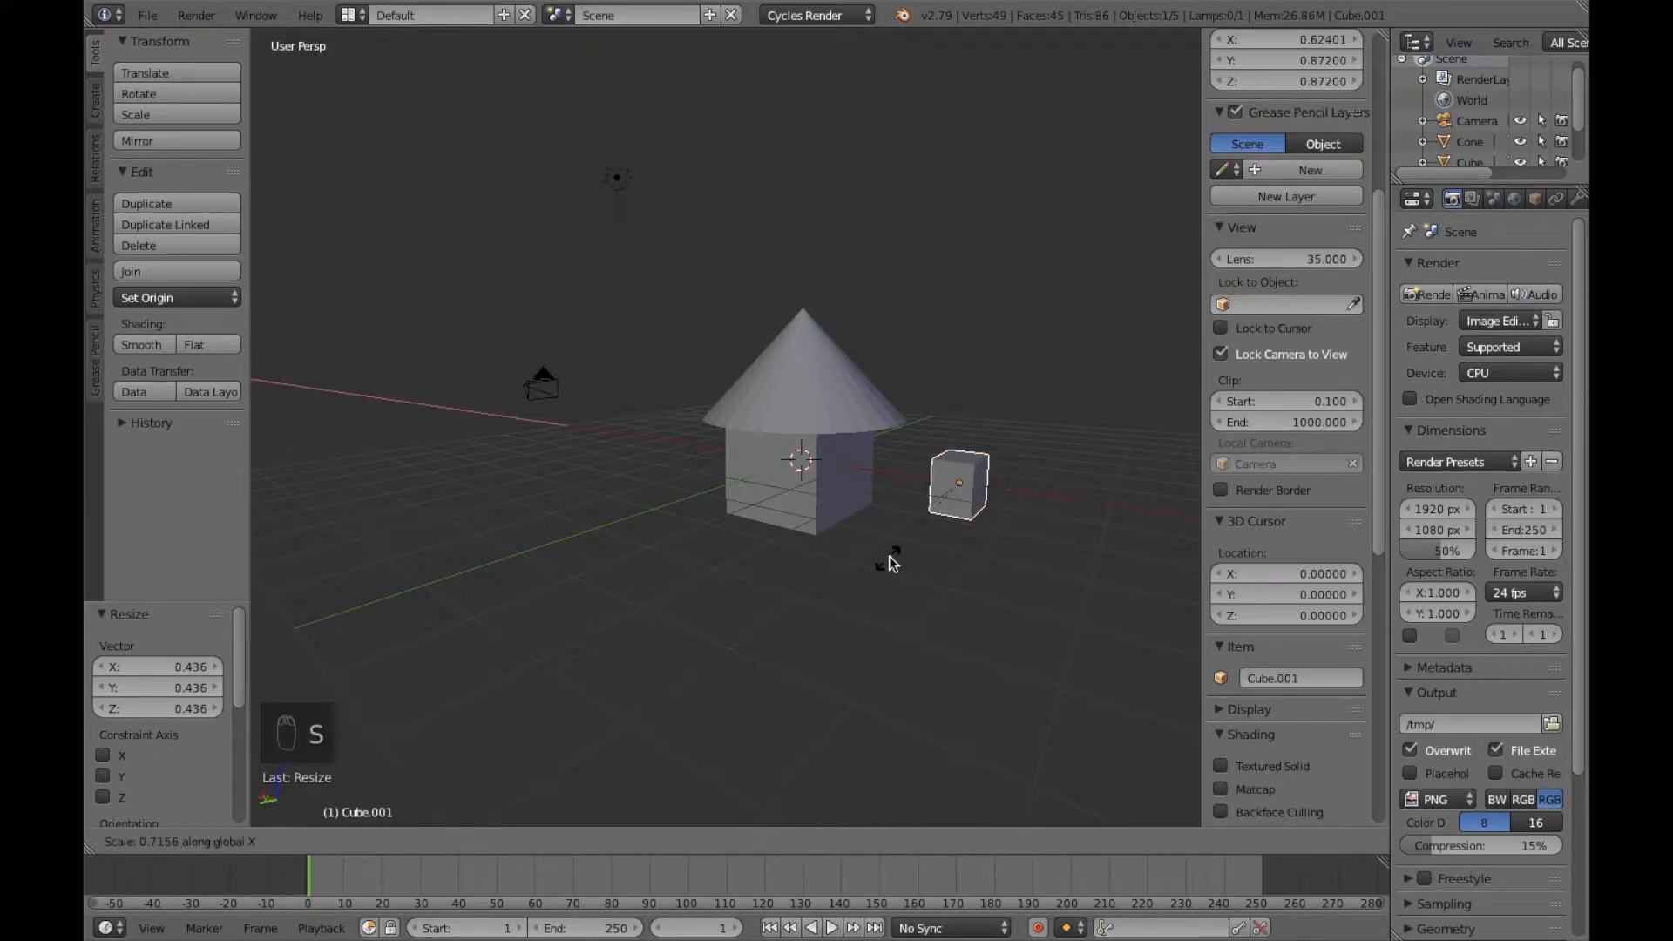
{"action": "left_click", "coordinate": [951, 506]}
{"action": "middle_click_drag", "start_coordinate": [952, 505], "coordinate": [856, 593]}
{"action": "key", "text": "s"}
{"action": "key", "text": "z"}
{"action": "left_click", "coordinate": [821, 619]}
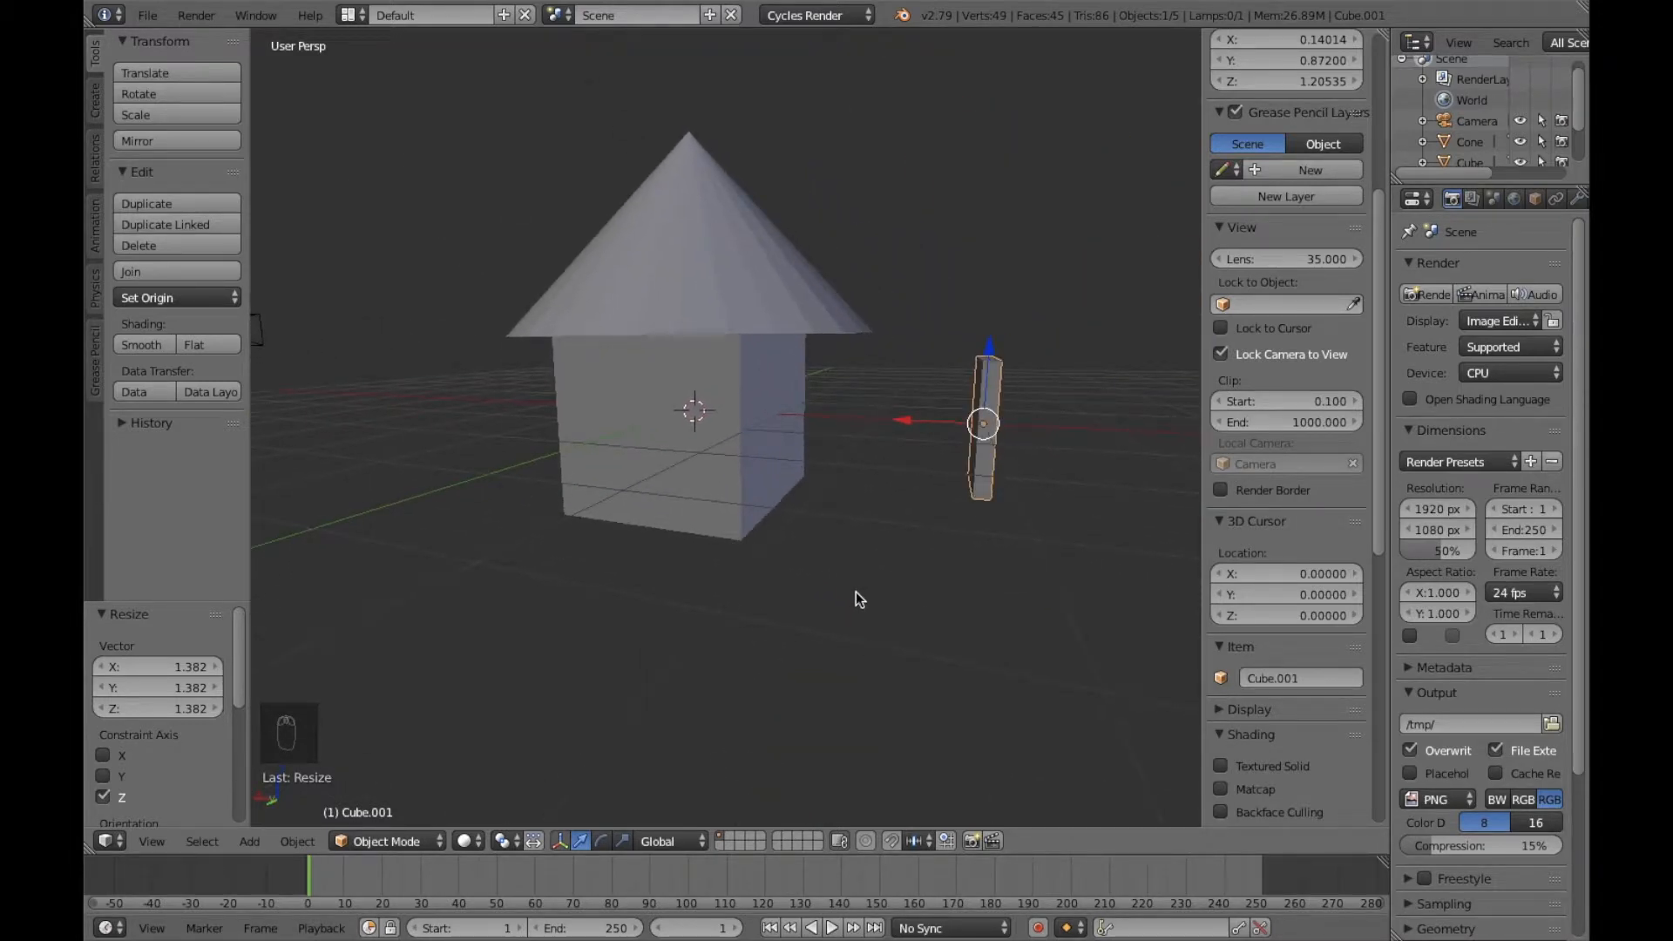
Step: Thin the door slab further by scaling it along the X axis by a factor of about 0.47
{"action": "middle_click_drag", "start_coordinate": [876, 566], "coordinate": [482, 557]}
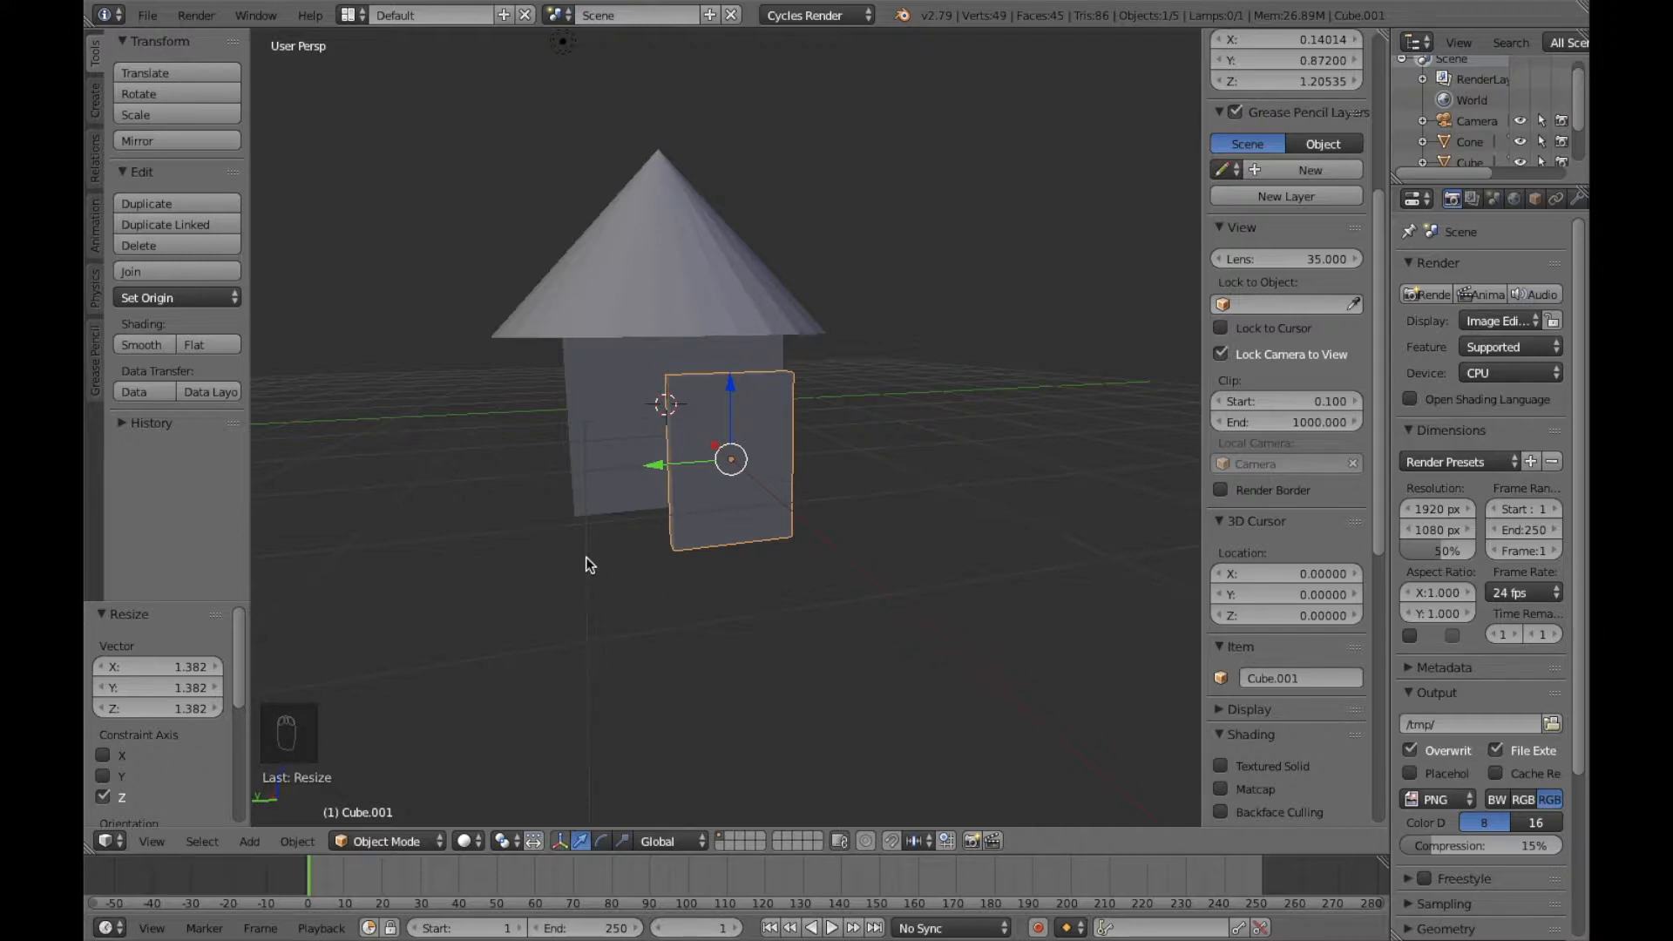
{"action": "mouse_move", "coordinate": [579, 545]}
{"action": "middle_mouse_down"}
{"action": "mouse_move", "coordinate": [627, 590]}
{"action": "mouse_move", "coordinate": [683, 578]}
{"action": "mouse_move", "coordinate": [571, 609]}
{"action": "mouse_move", "coordinate": [665, 609]}
{"action": "mouse_move", "coordinate": [598, 613]}
{"action": "mouse_move", "coordinate": [306, 588]}
{"action": "mouse_move", "coordinate": [538, 601]}
{"action": "mouse_move", "coordinate": [459, 624]}
{"action": "mouse_move", "coordinate": [628, 626]}
{"action": "mouse_move", "coordinate": [583, 564]}
{"action": "middle_mouse_up"}
{"action": "key", "text": "s"}
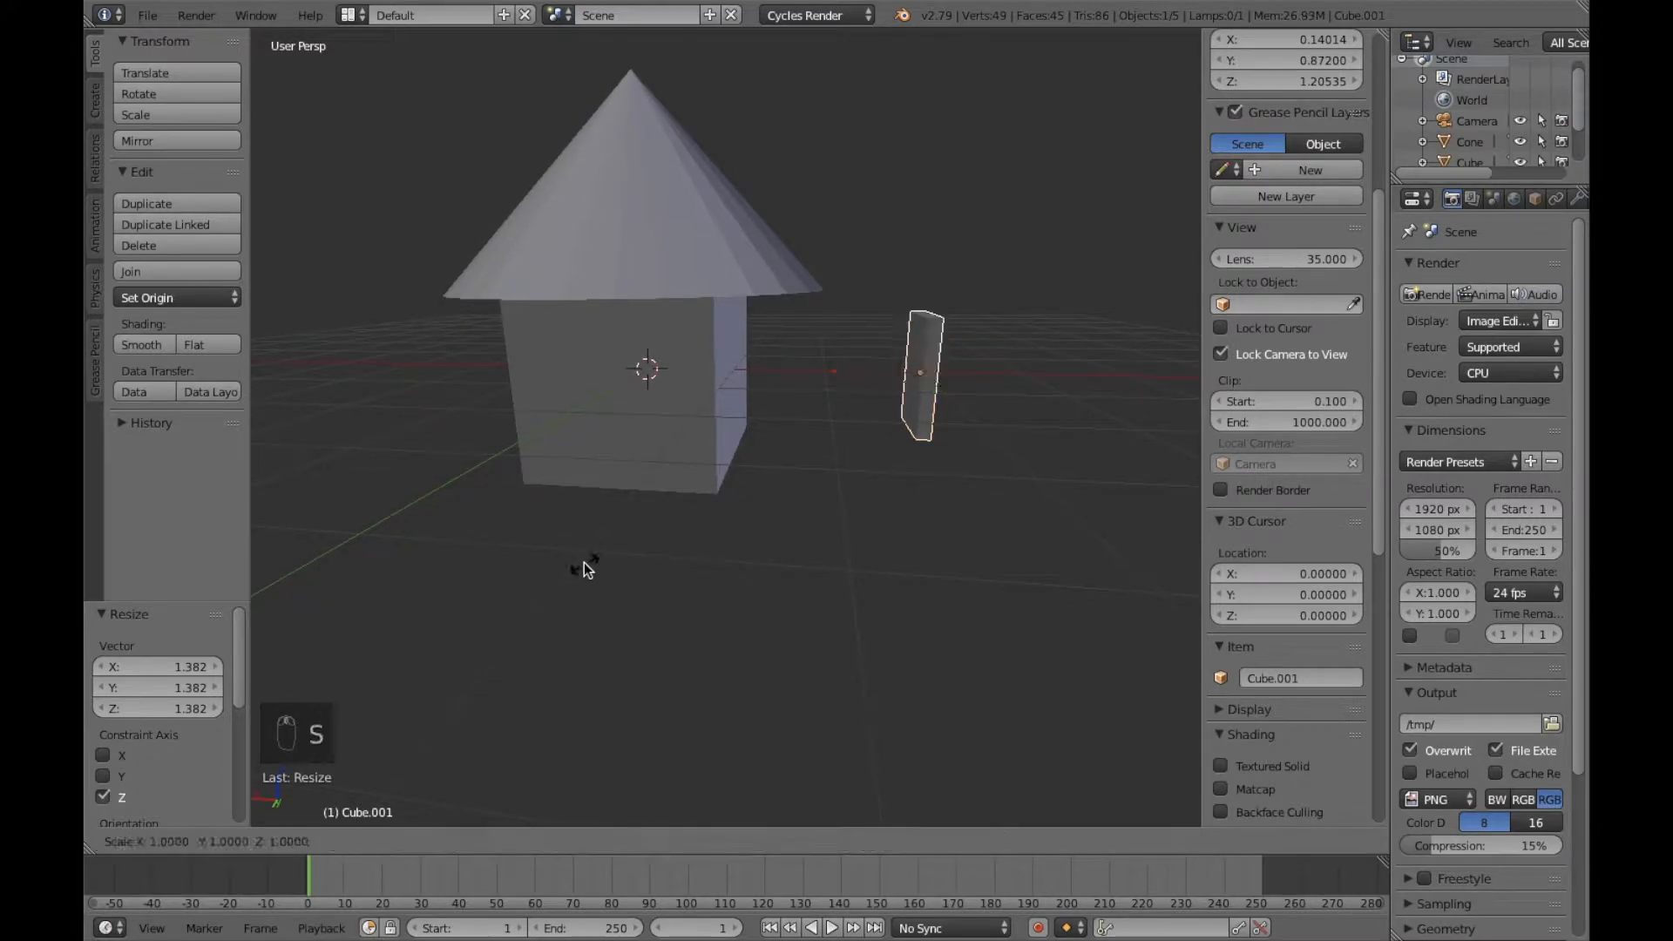
{"action": "key", "text": "x"}
{"action": "left_click", "coordinate": [781, 493]}
{"action": "middle_click_drag", "start_coordinate": [766, 536], "coordinate": [609, 597]}
Step: Move the door slab along X toward the house by about 1.09 units and by another 0.81 units onto its wall
{"action": "key", "text": "g"}
{"action": "key", "text": "x"}
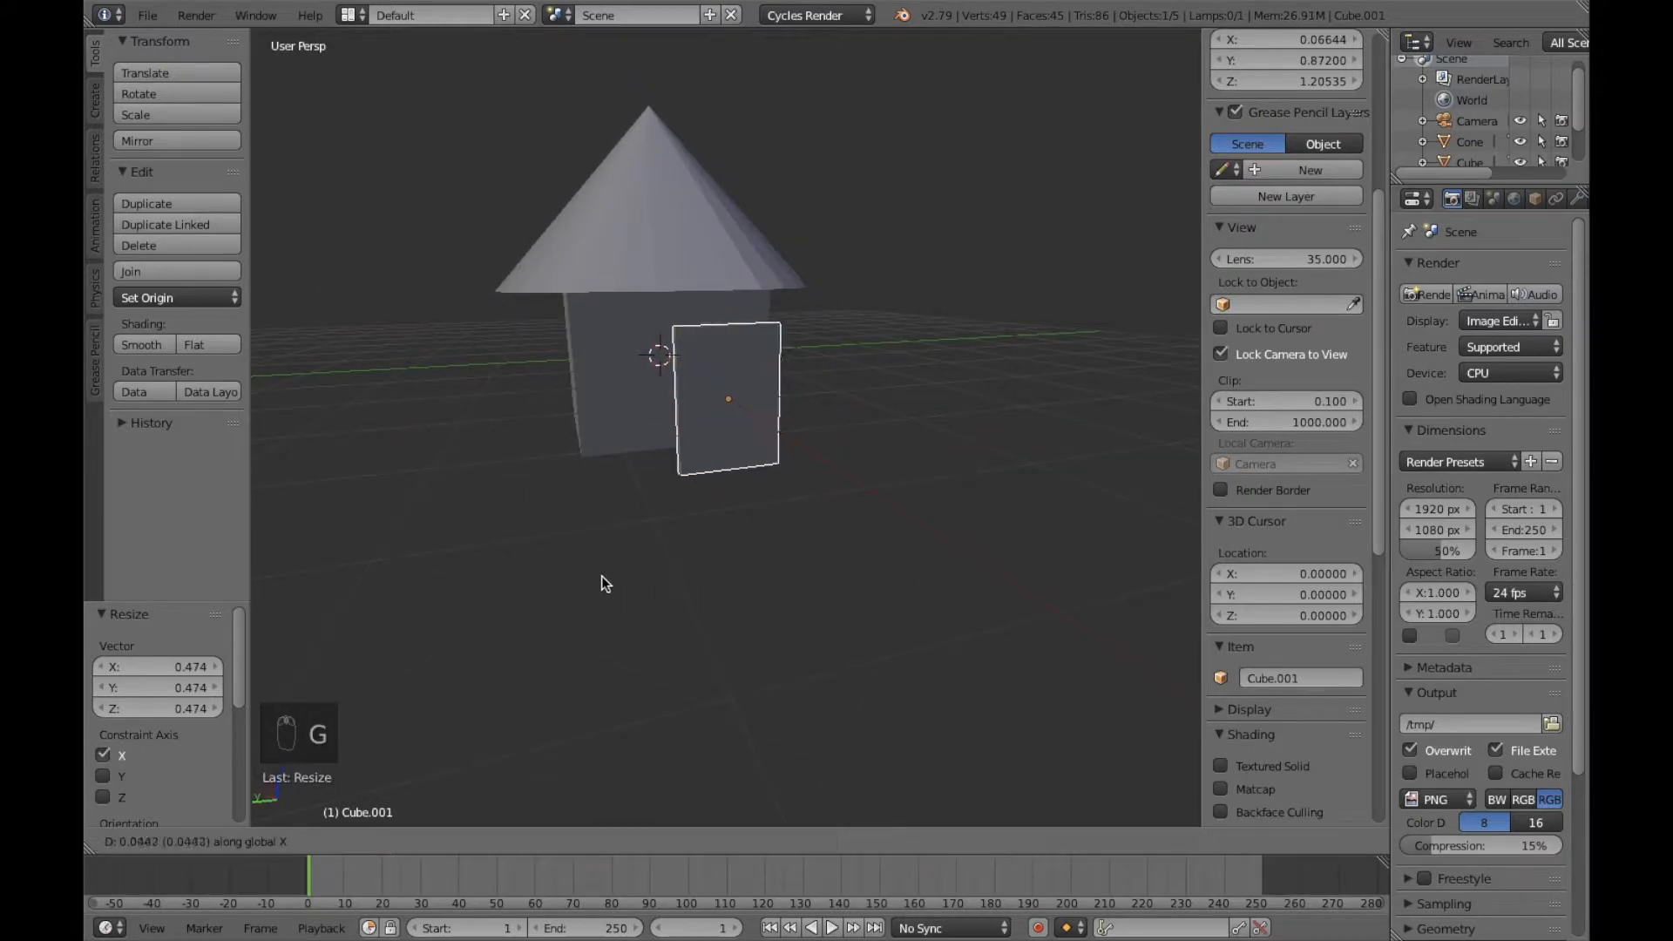
{"action": "left_click", "coordinate": [579, 562]}
{"action": "middle_click_drag", "start_coordinate": [580, 562], "coordinate": [828, 535]}
{"action": "key", "text": "g"}
{"action": "key", "text": "x"}
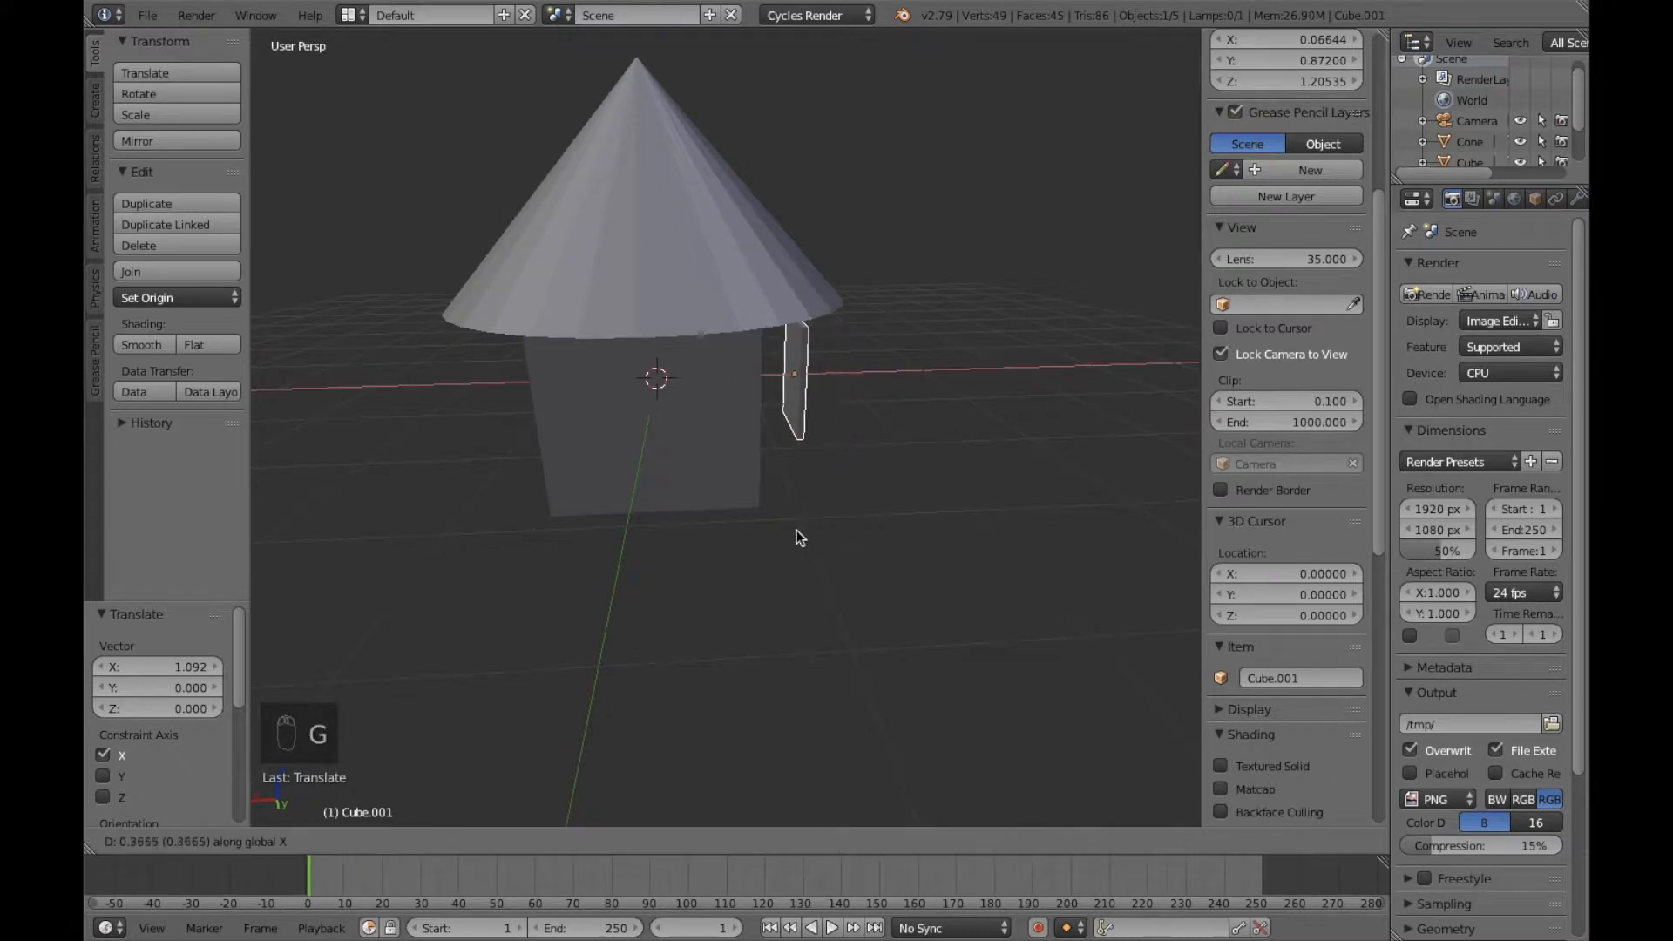
{"action": "left_click", "coordinate": [759, 530]}
{"action": "middle_click_drag", "start_coordinate": [826, 530], "coordinate": [638, 513]}
Step: Lower the door slab about 0.31 units along the Z axis to the base of the wall
{"action": "key", "text": "g"}
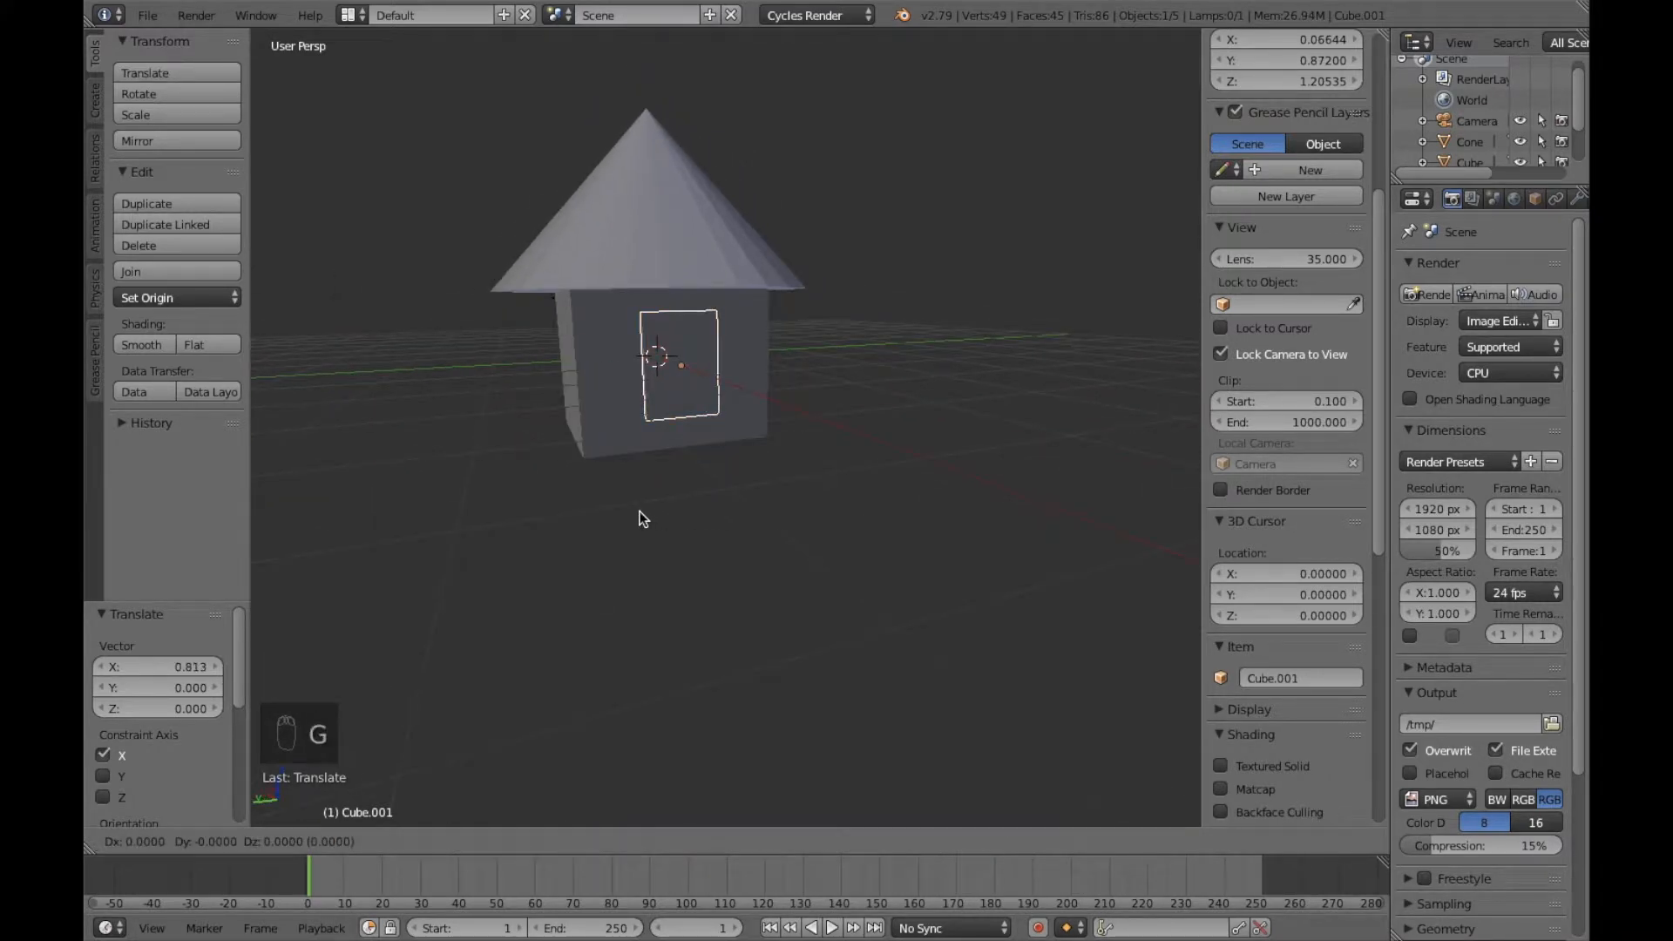
{"action": "key", "text": "z"}
{"action": "left_click", "coordinate": [637, 536]}
{"action": "mouse_move", "coordinate": [728, 572]}
{"action": "middle_mouse_down"}
{"action": "mouse_move", "coordinate": [714, 538]}
{"action": "mouse_move", "coordinate": [691, 578]}
{"action": "mouse_move", "coordinate": [708, 577]}
{"action": "middle_mouse_up"}
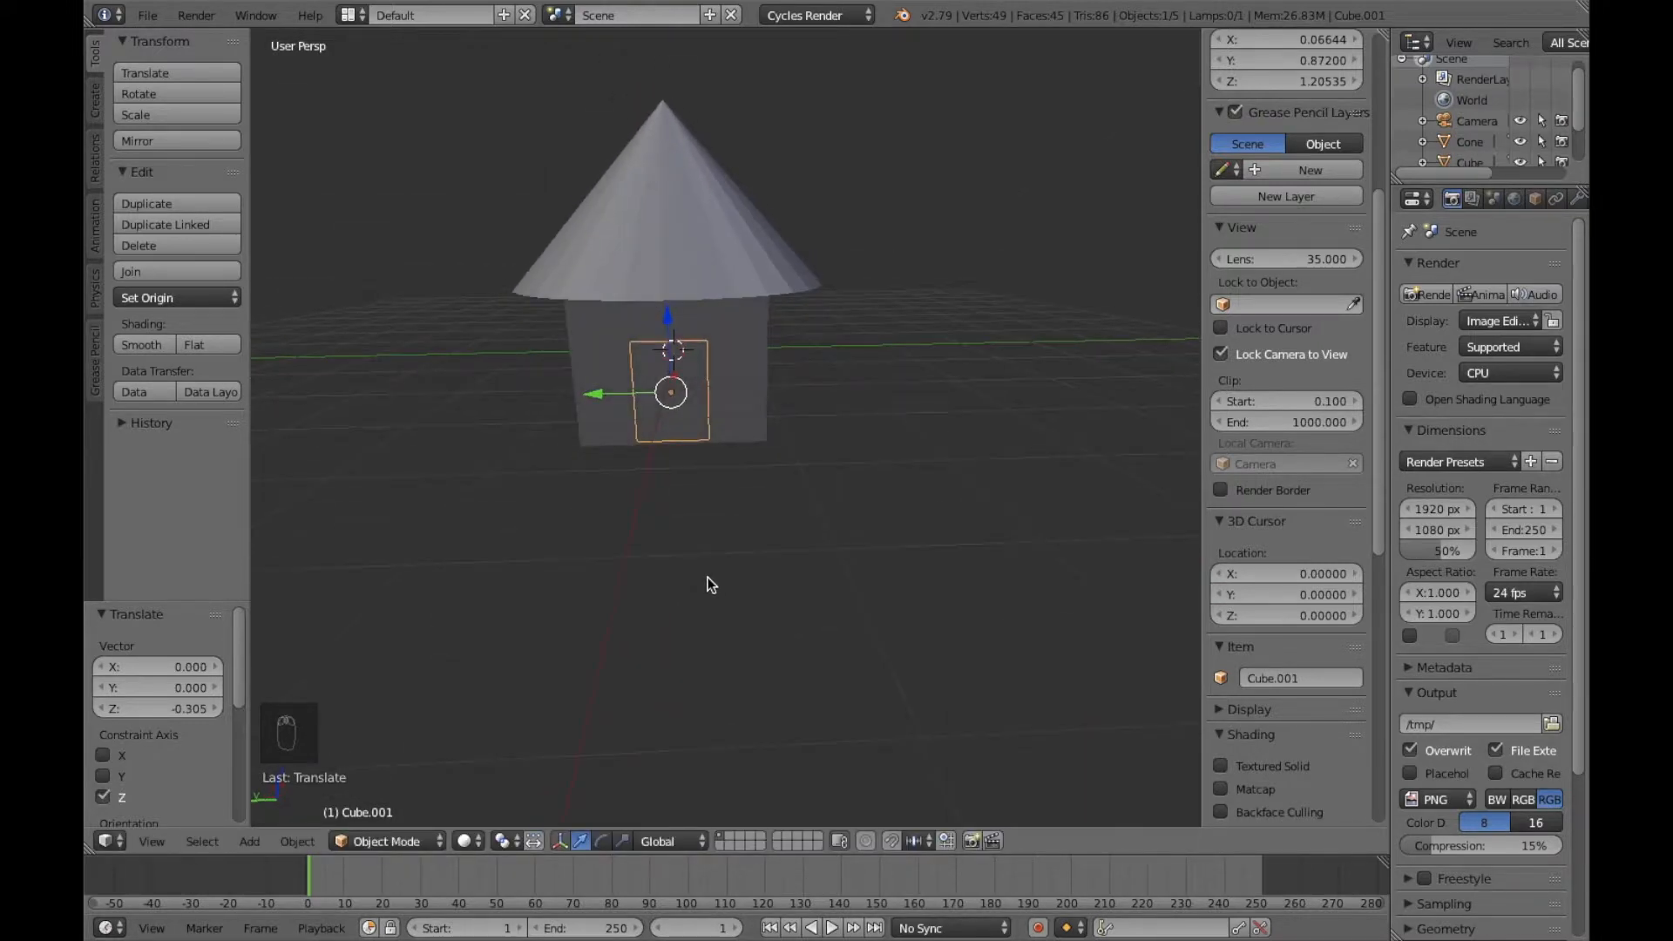
Step: Move the door slab by exactly 0.1 units along the X axis
{"action": "key", "text": "g"}
{"action": "type", "text": "x.1"}
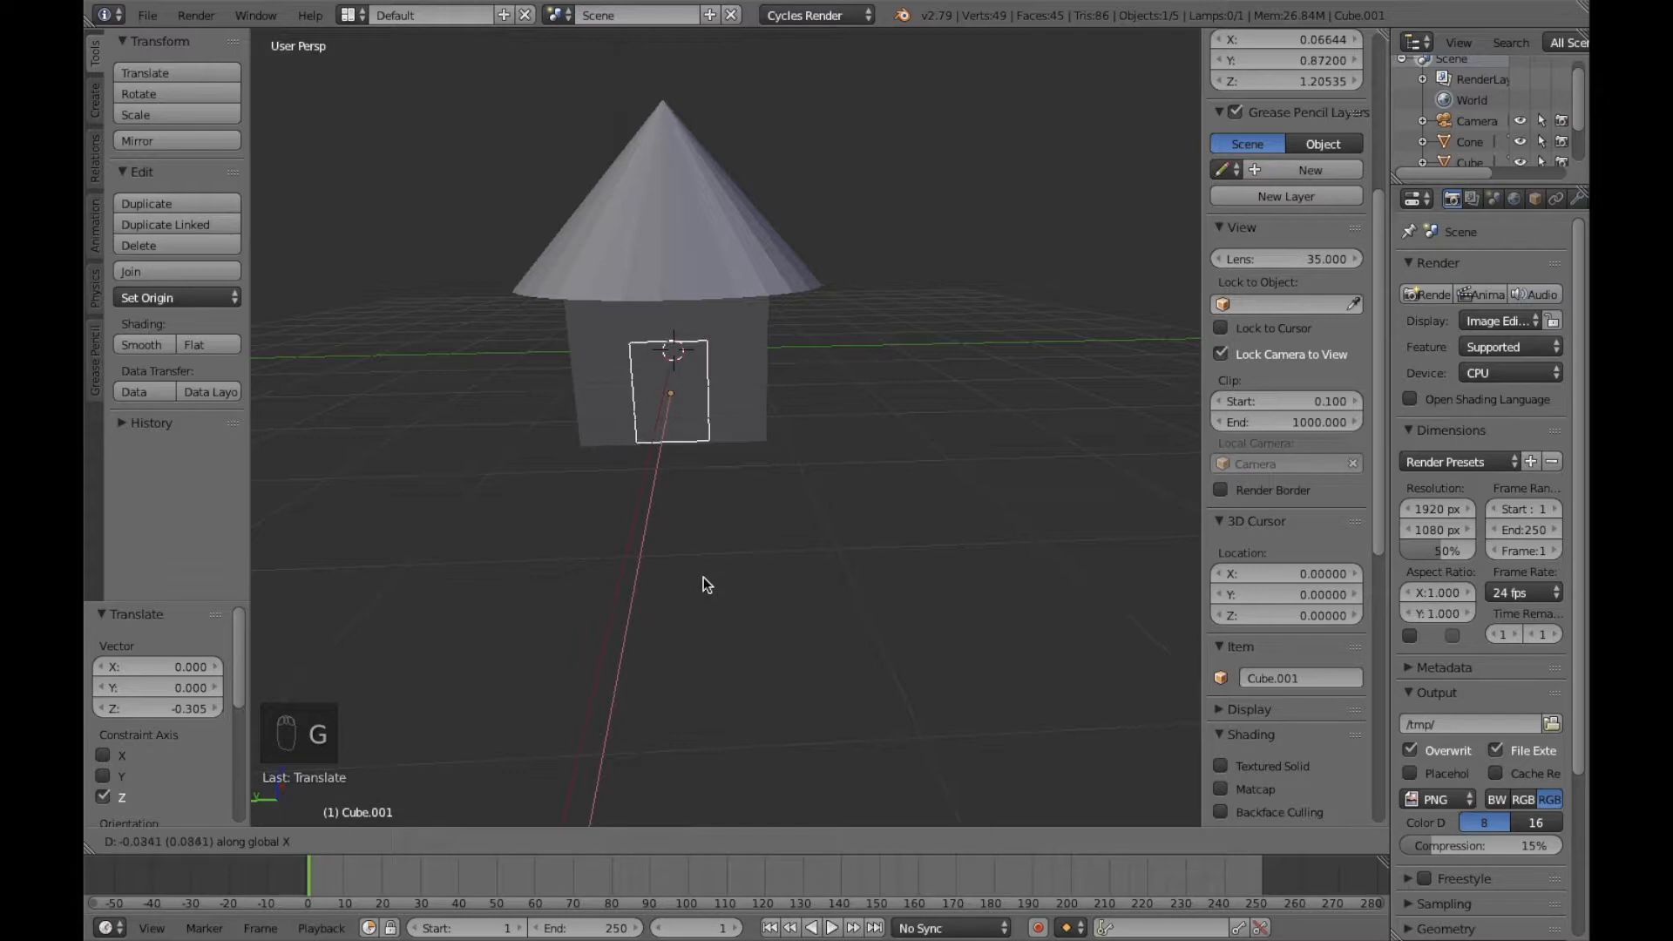
{"action": "key", "text": "Return"}
{"action": "middle_click_drag", "start_coordinate": [806, 528], "coordinate": [782, 474]}
Step: Duplicate the door slab three times, leaving every copy in the original's place
{"action": "scroll", "coordinate": [783, 473], "scroll_direction": "up", "scroll_amount": 3}
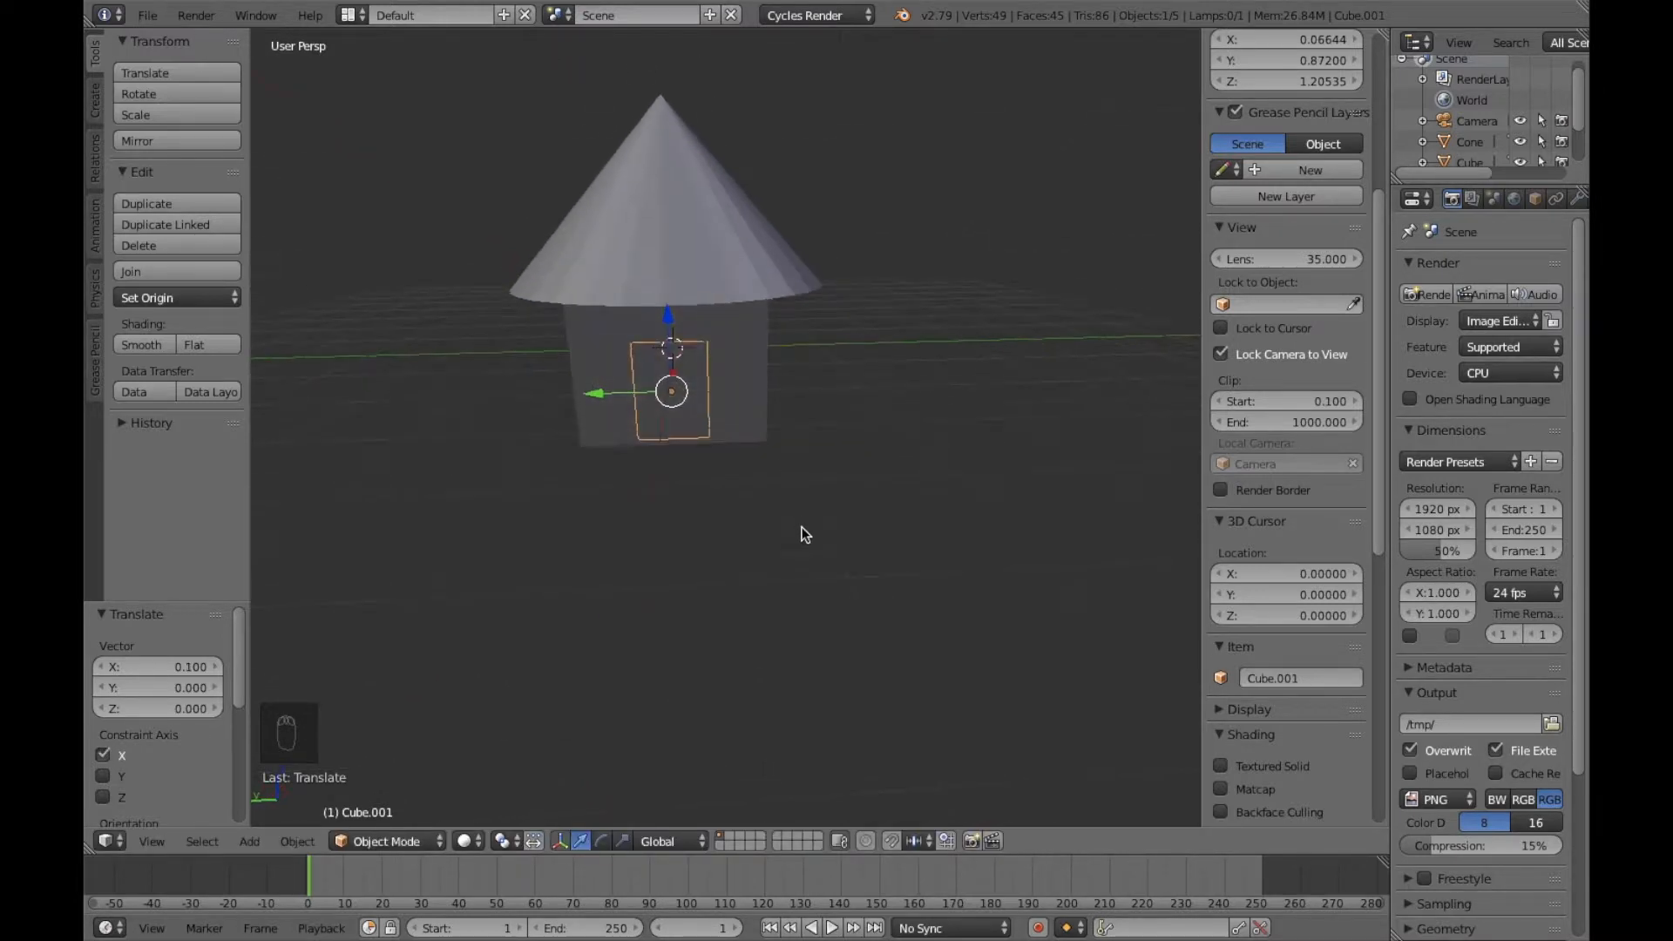
{"action": "mouse_move", "coordinate": [690, 508]}
{"action": "middle_mouse_down"}
{"action": "mouse_move", "coordinate": [871, 493]}
{"action": "mouse_move", "coordinate": [681, 492]}
{"action": "middle_mouse_up"}
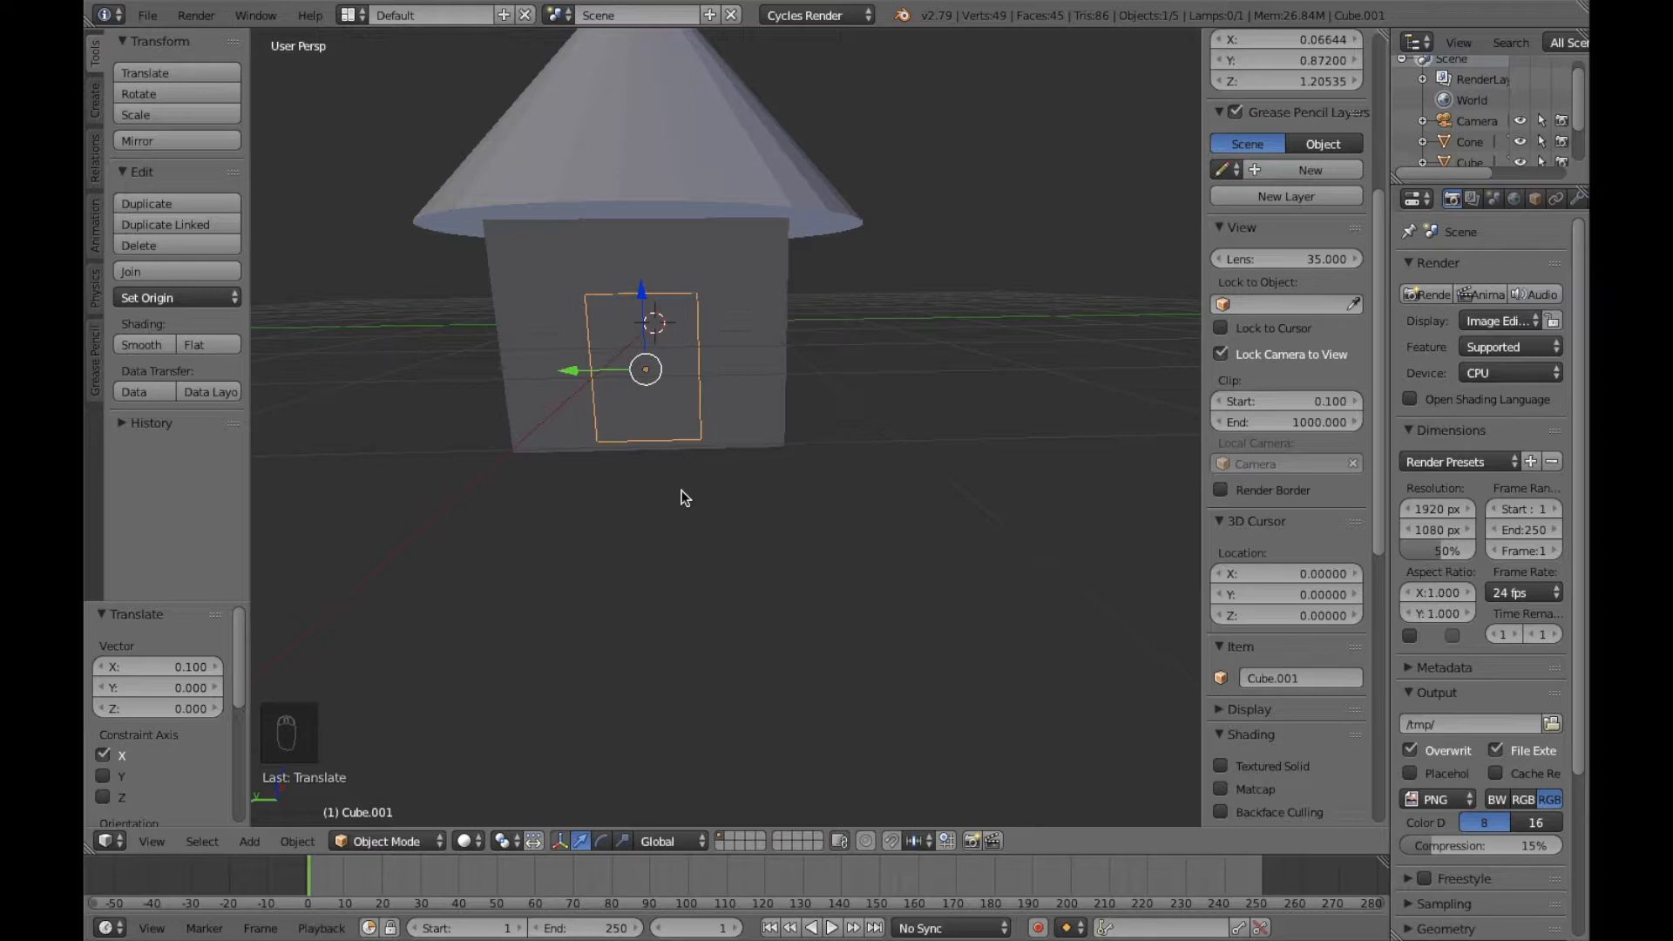
{"action": "key", "text": "shift+d"}
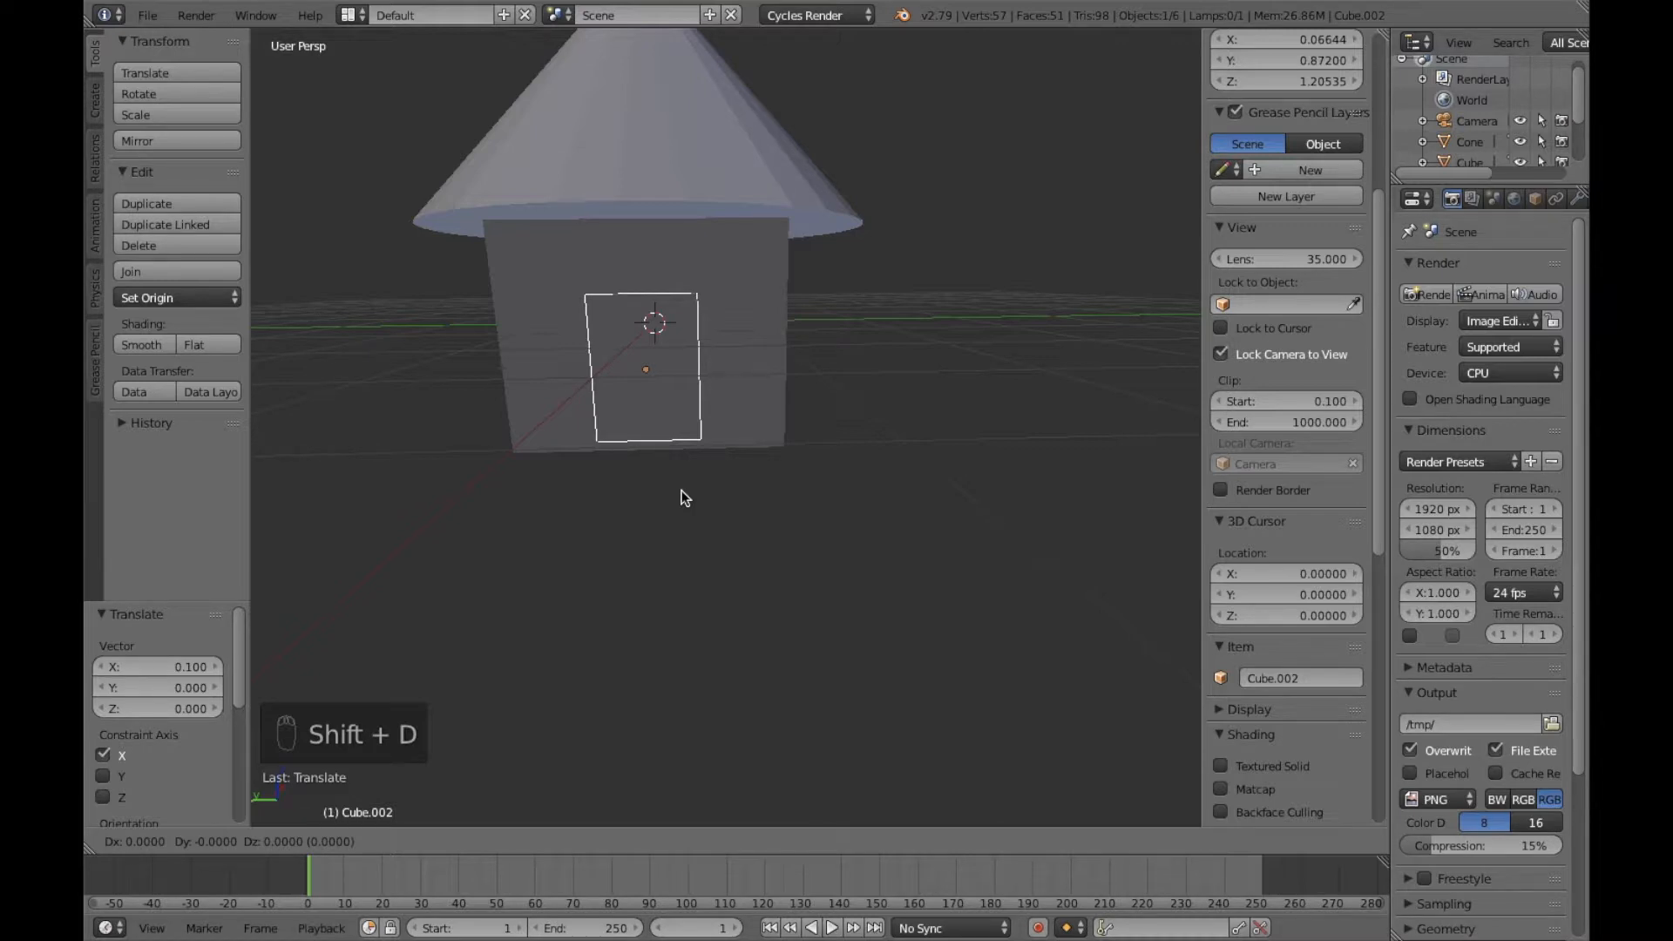
{"action": "key", "text": "x"}
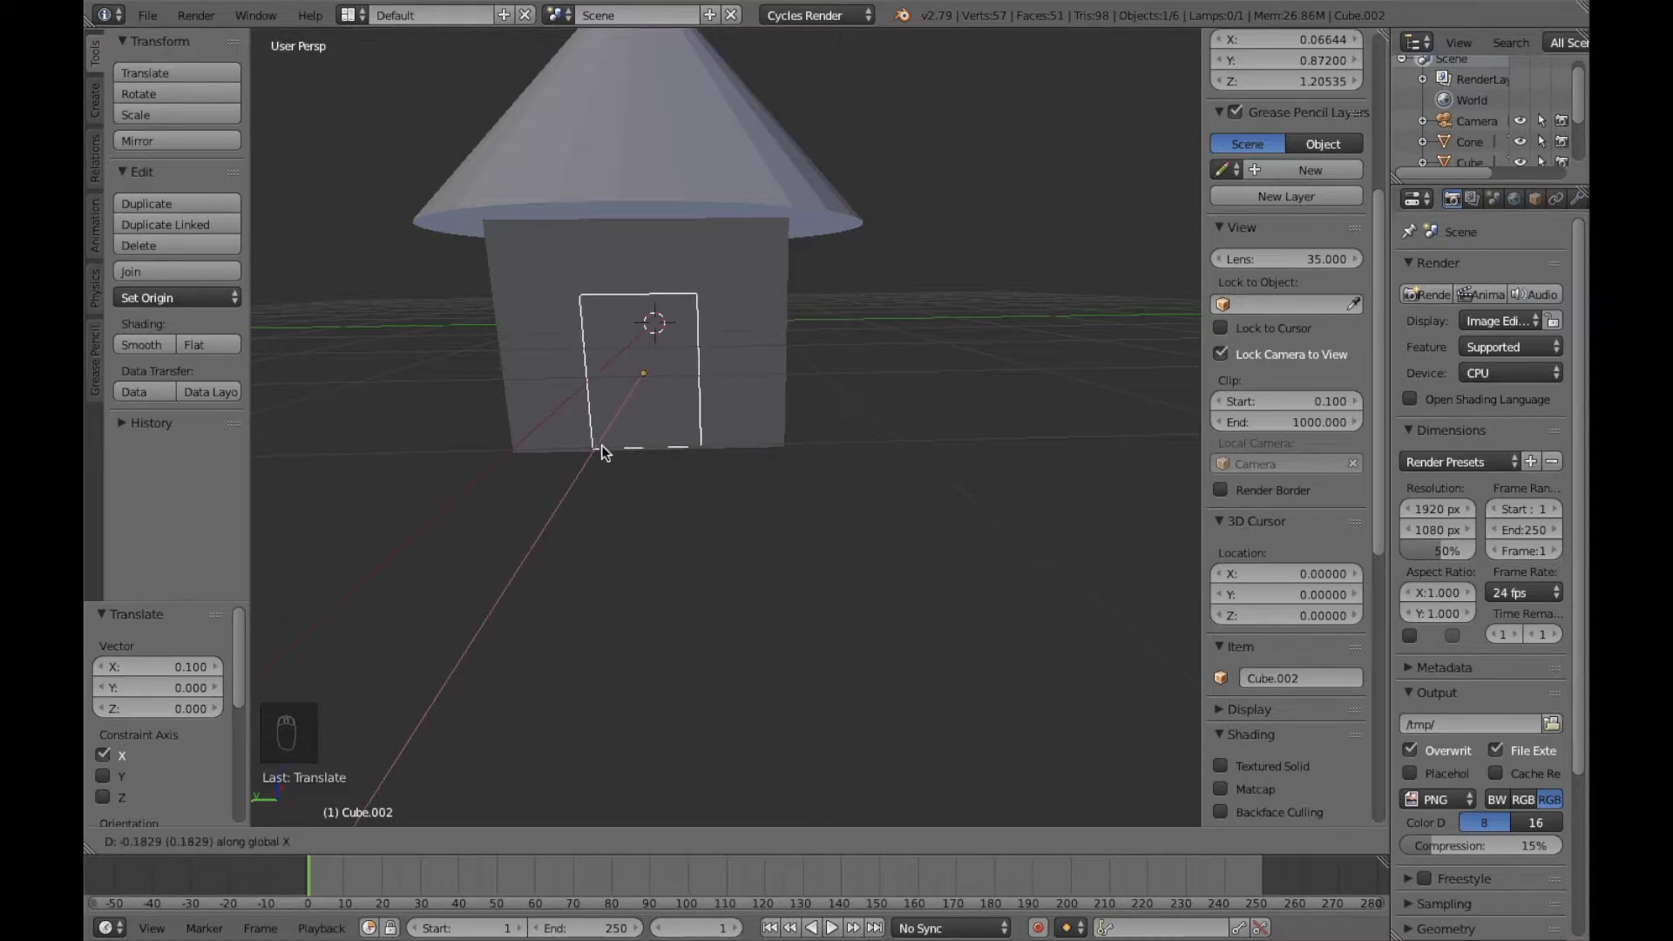
{"action": "key", "text": "z"}
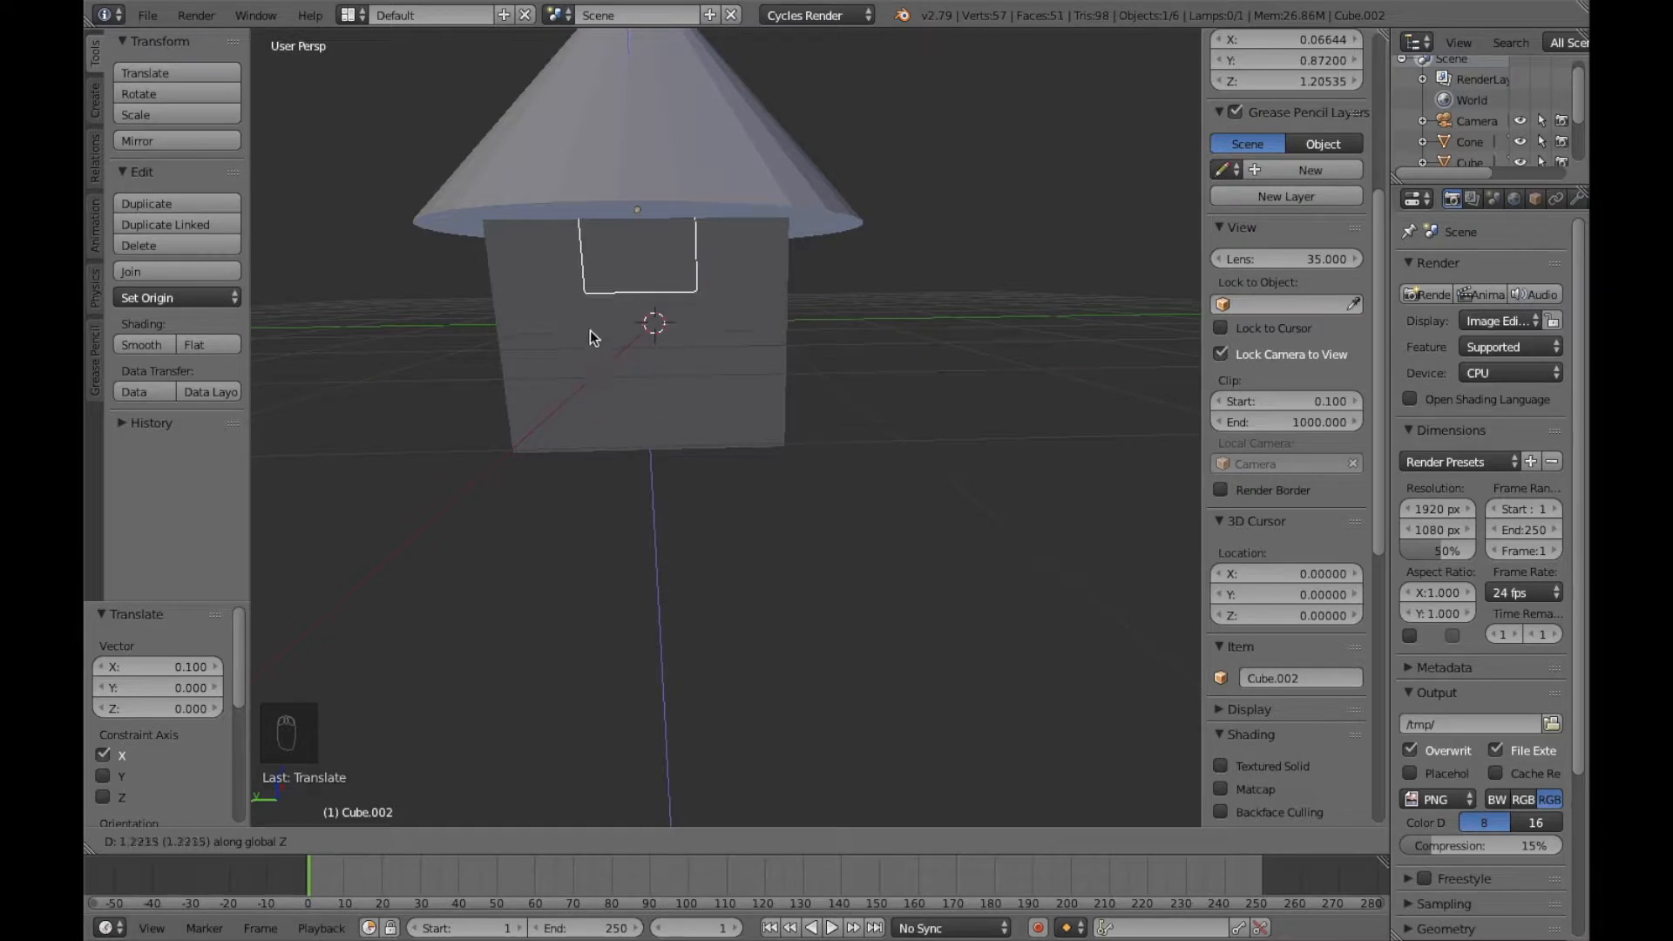
{"action": "right_click", "coordinate": [598, 402]}
{"action": "key", "text": "shift+d"}
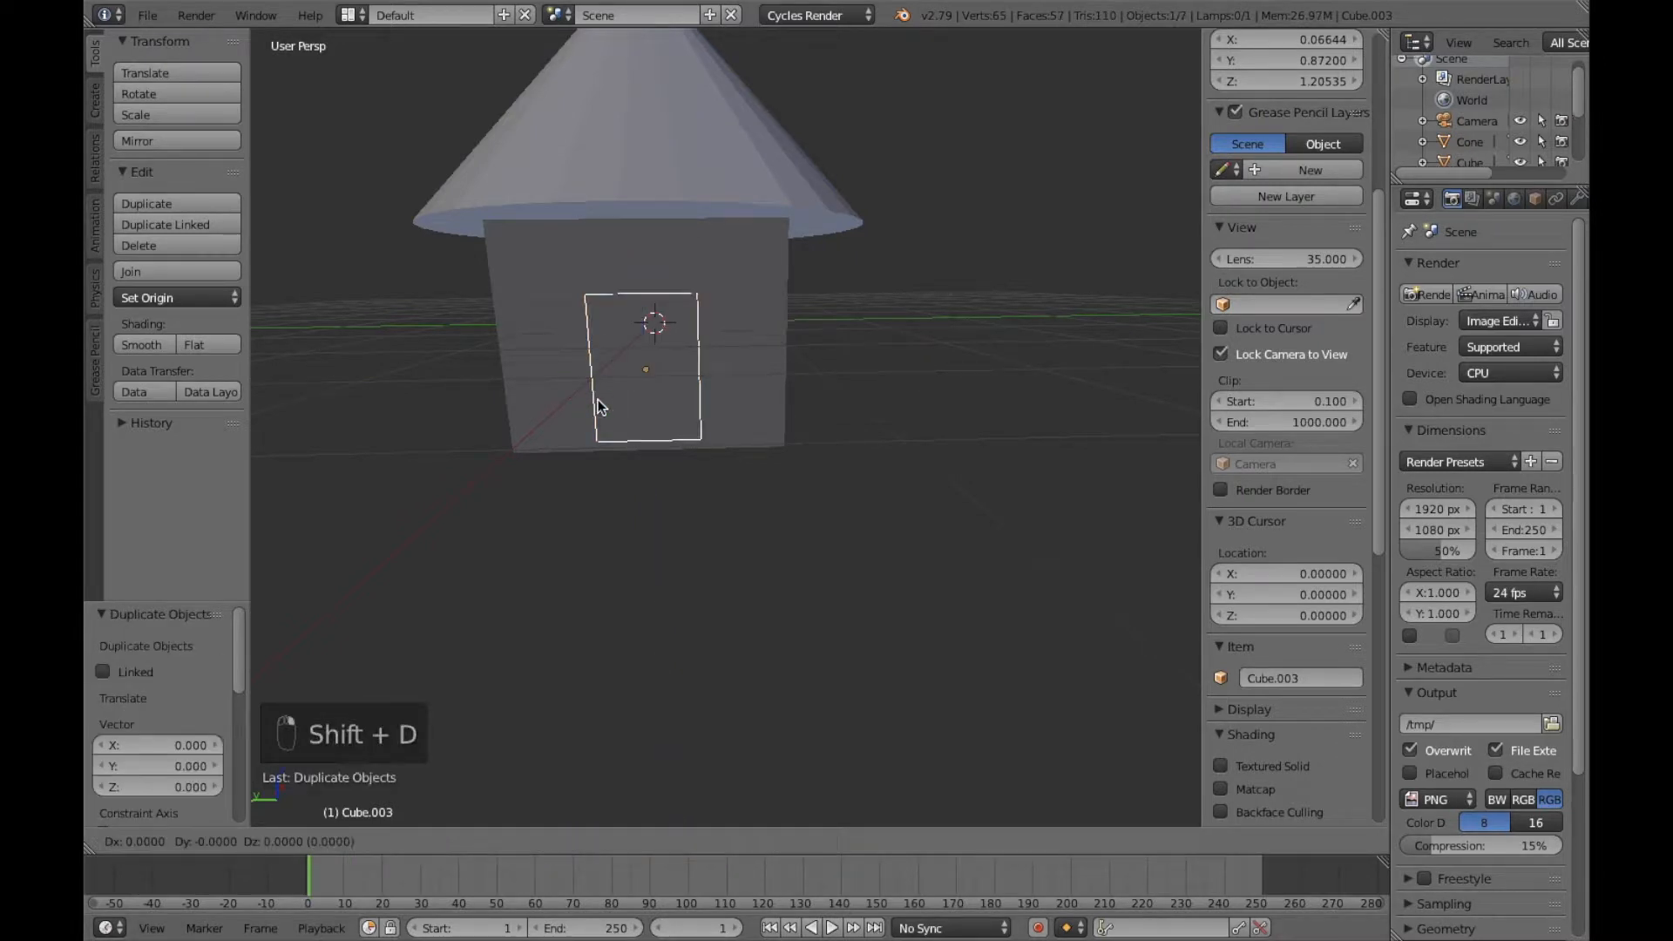
{"action": "right_click", "coordinate": [730, 394]}
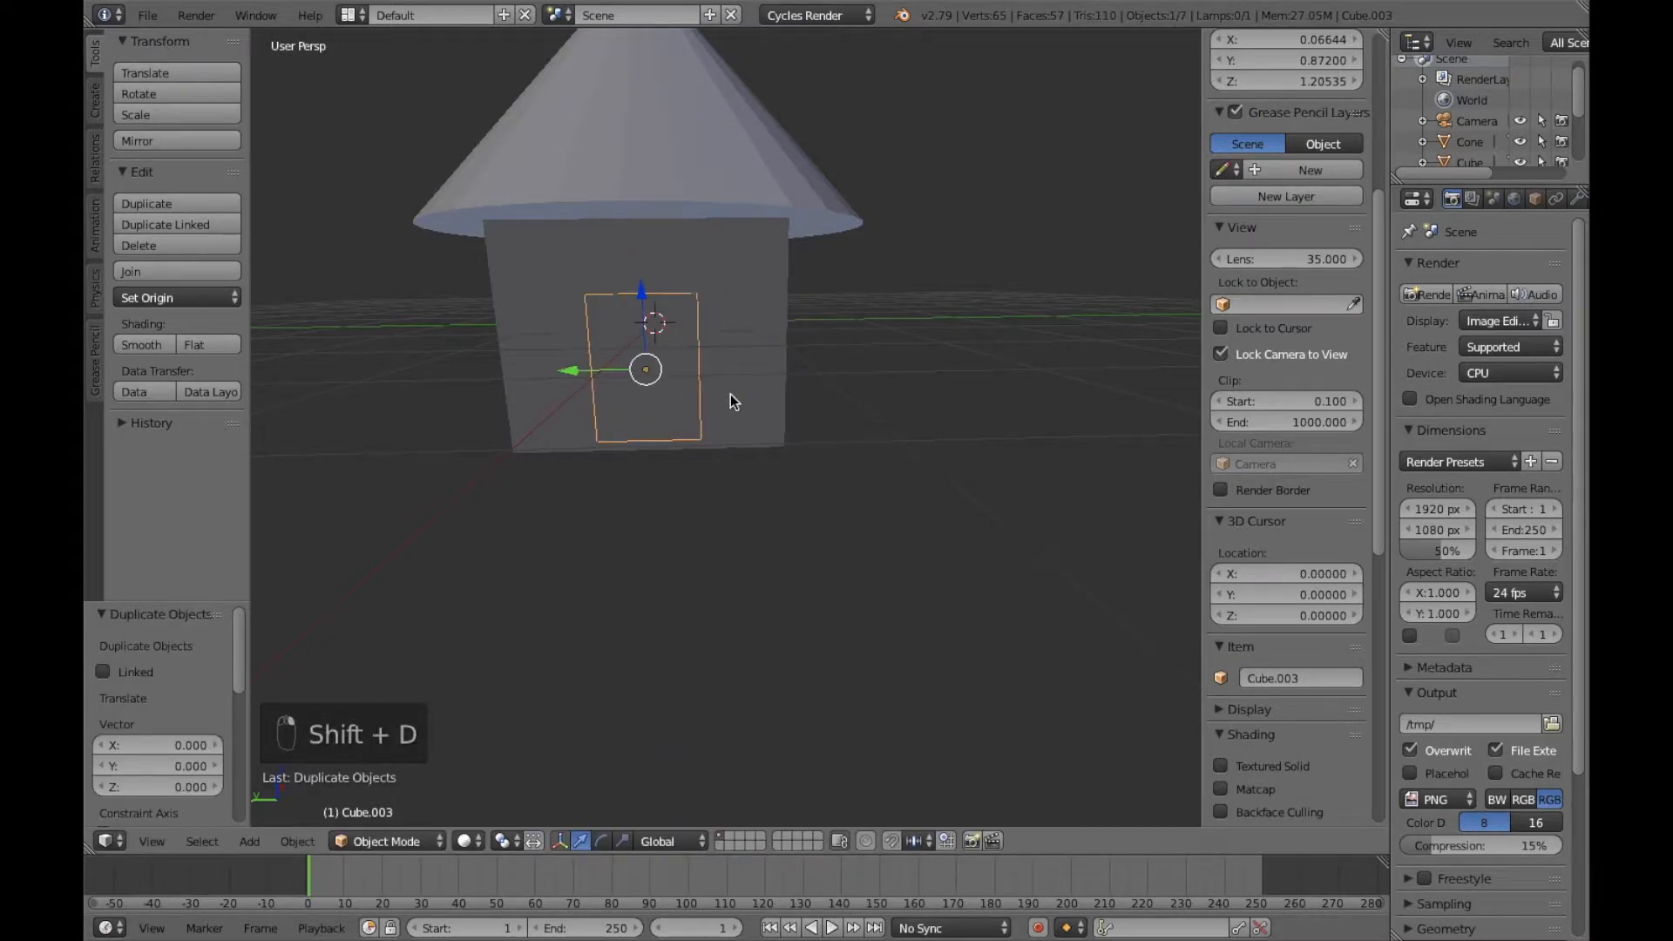
{"action": "key", "text": "shift+d"}
{"action": "right_click", "coordinate": [730, 401]}
{"action": "key", "text": "g"}
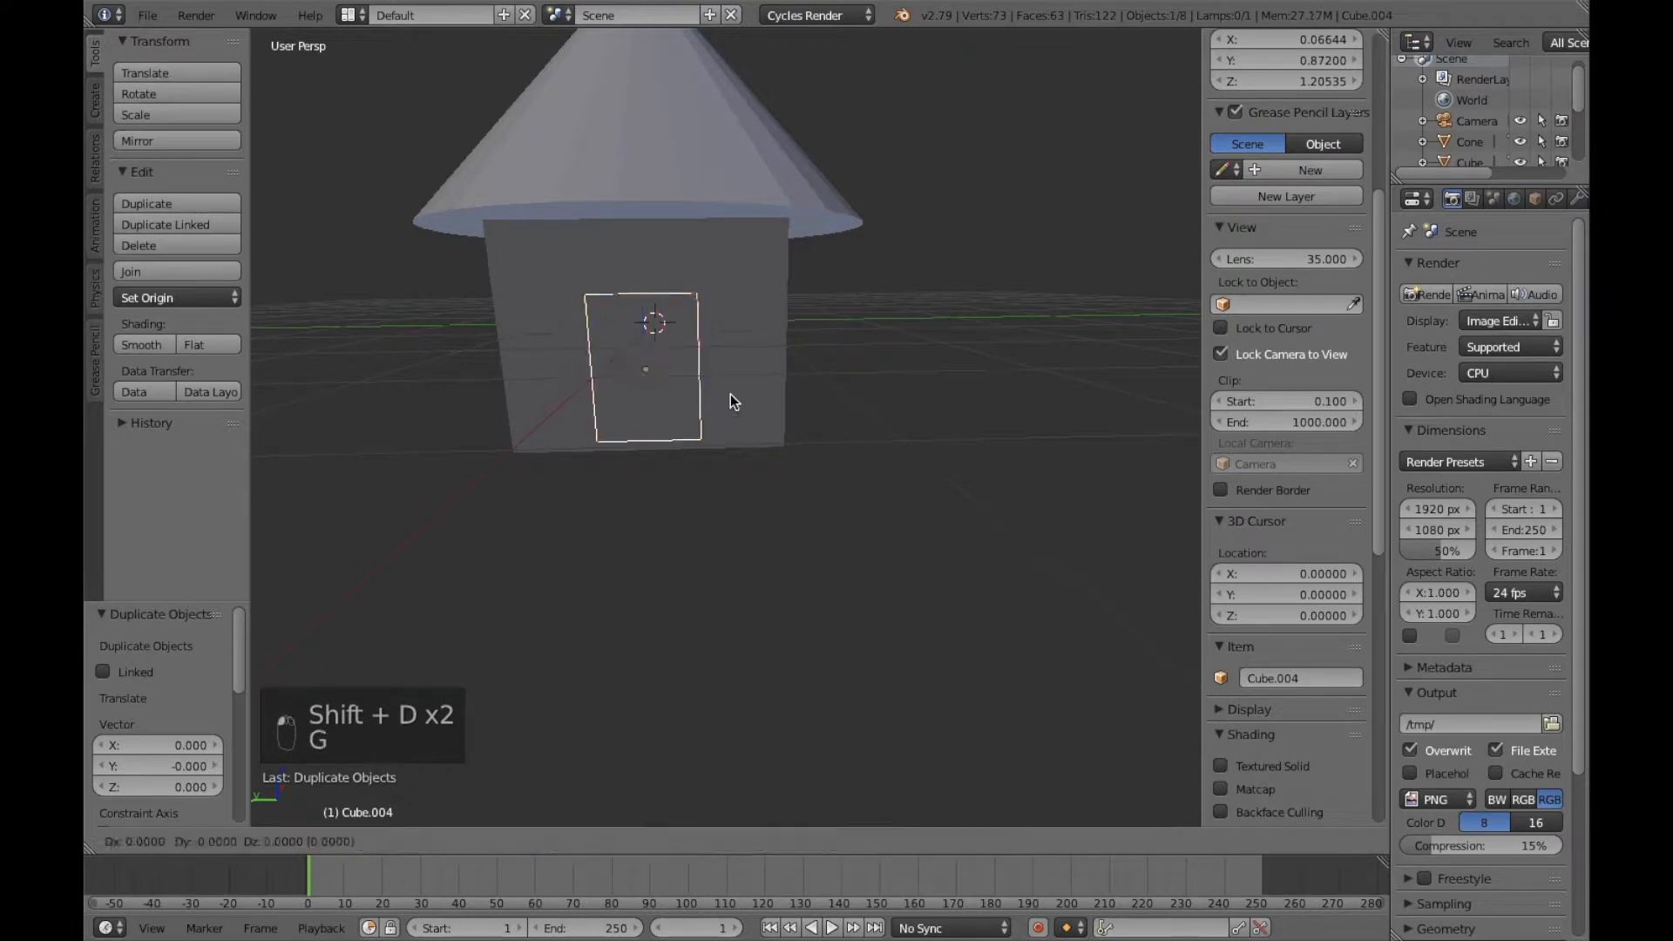
{"action": "right_click", "coordinate": [596, 525]}
{"action": "middle_click_drag", "start_coordinate": [596, 526], "coordinate": [730, 526]}
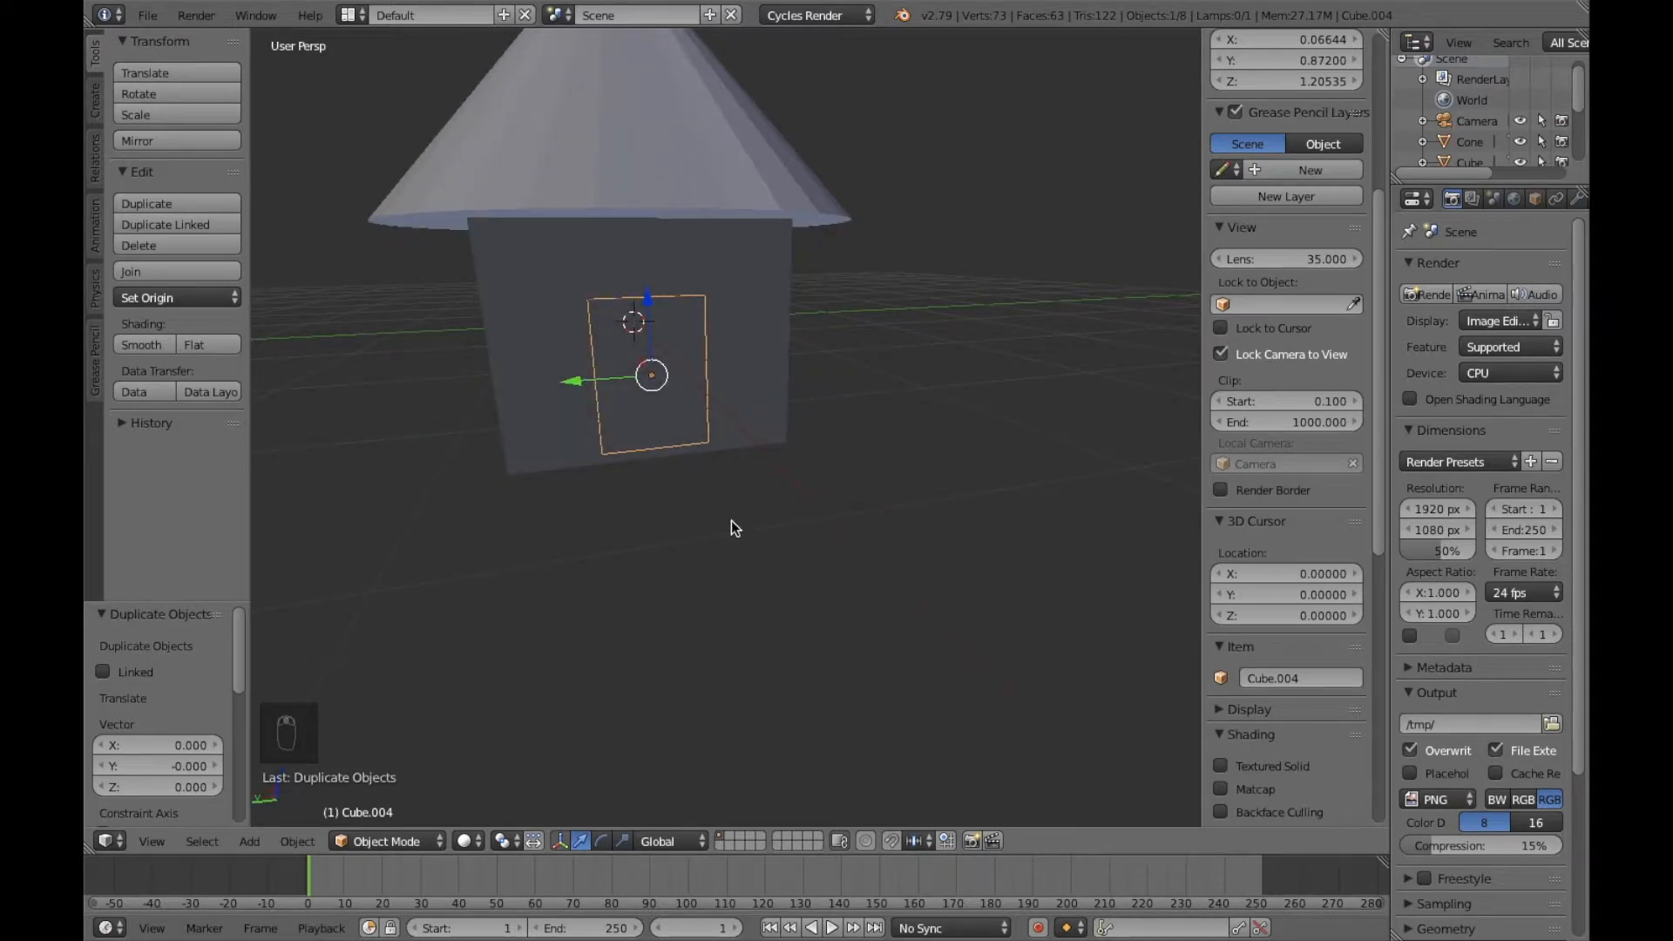
{"action": "key", "text": "super+d"}
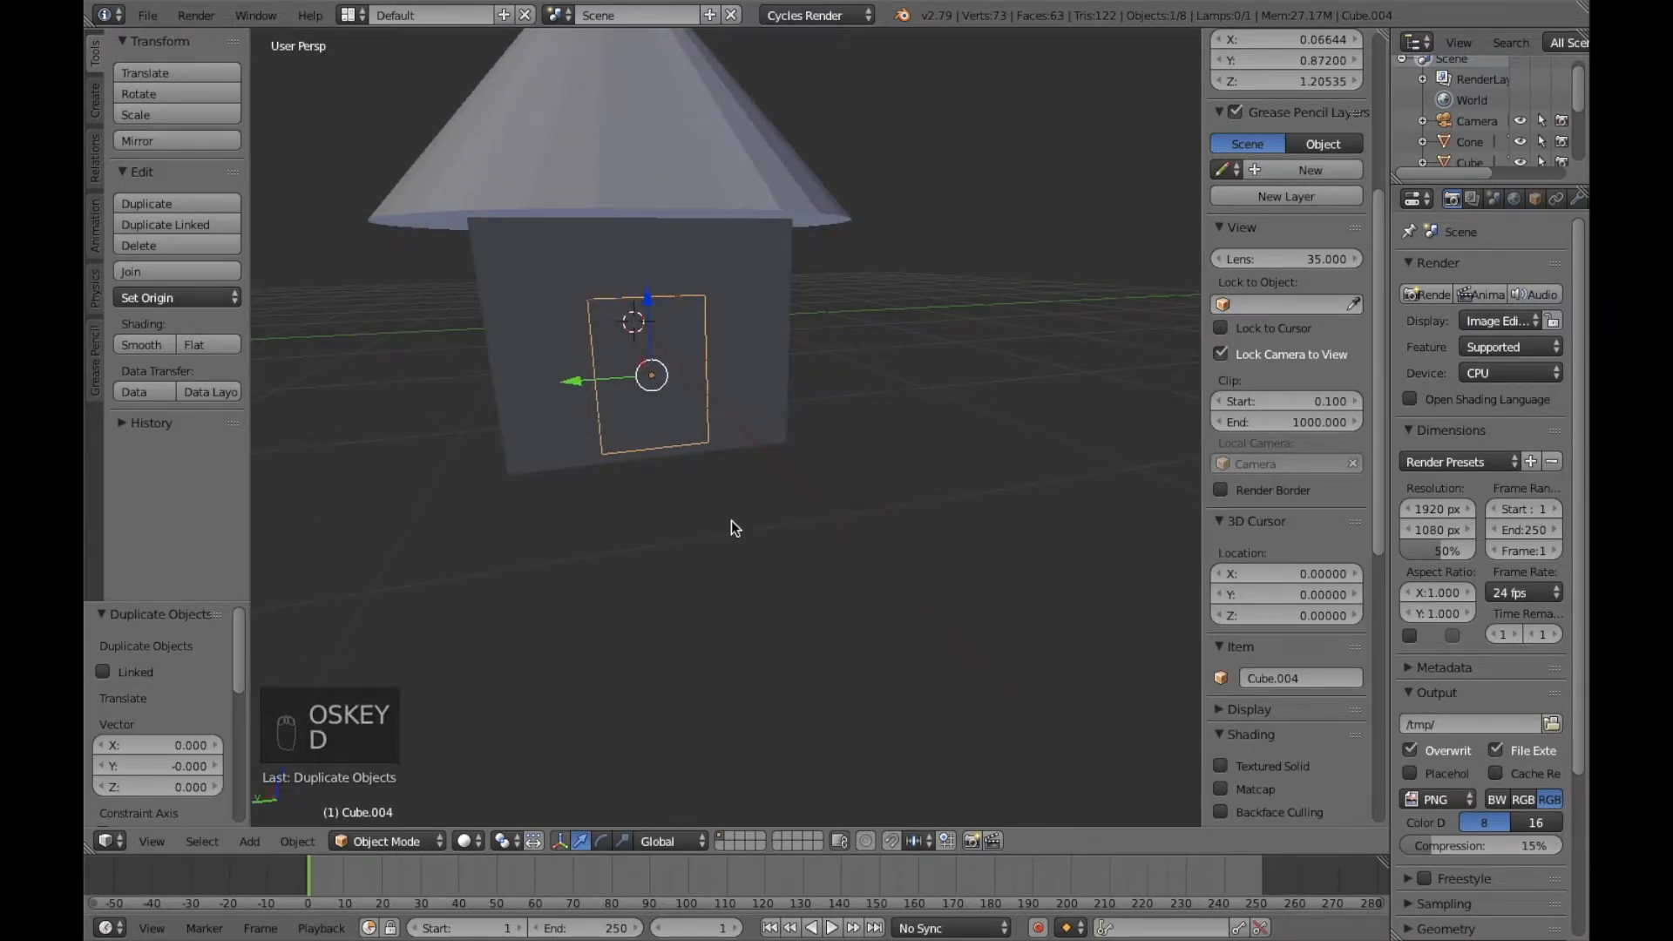
{"action": "key", "text": "g"}
{"action": "key", "text": "x"}
{"action": "right_click", "coordinate": [641, 510]}
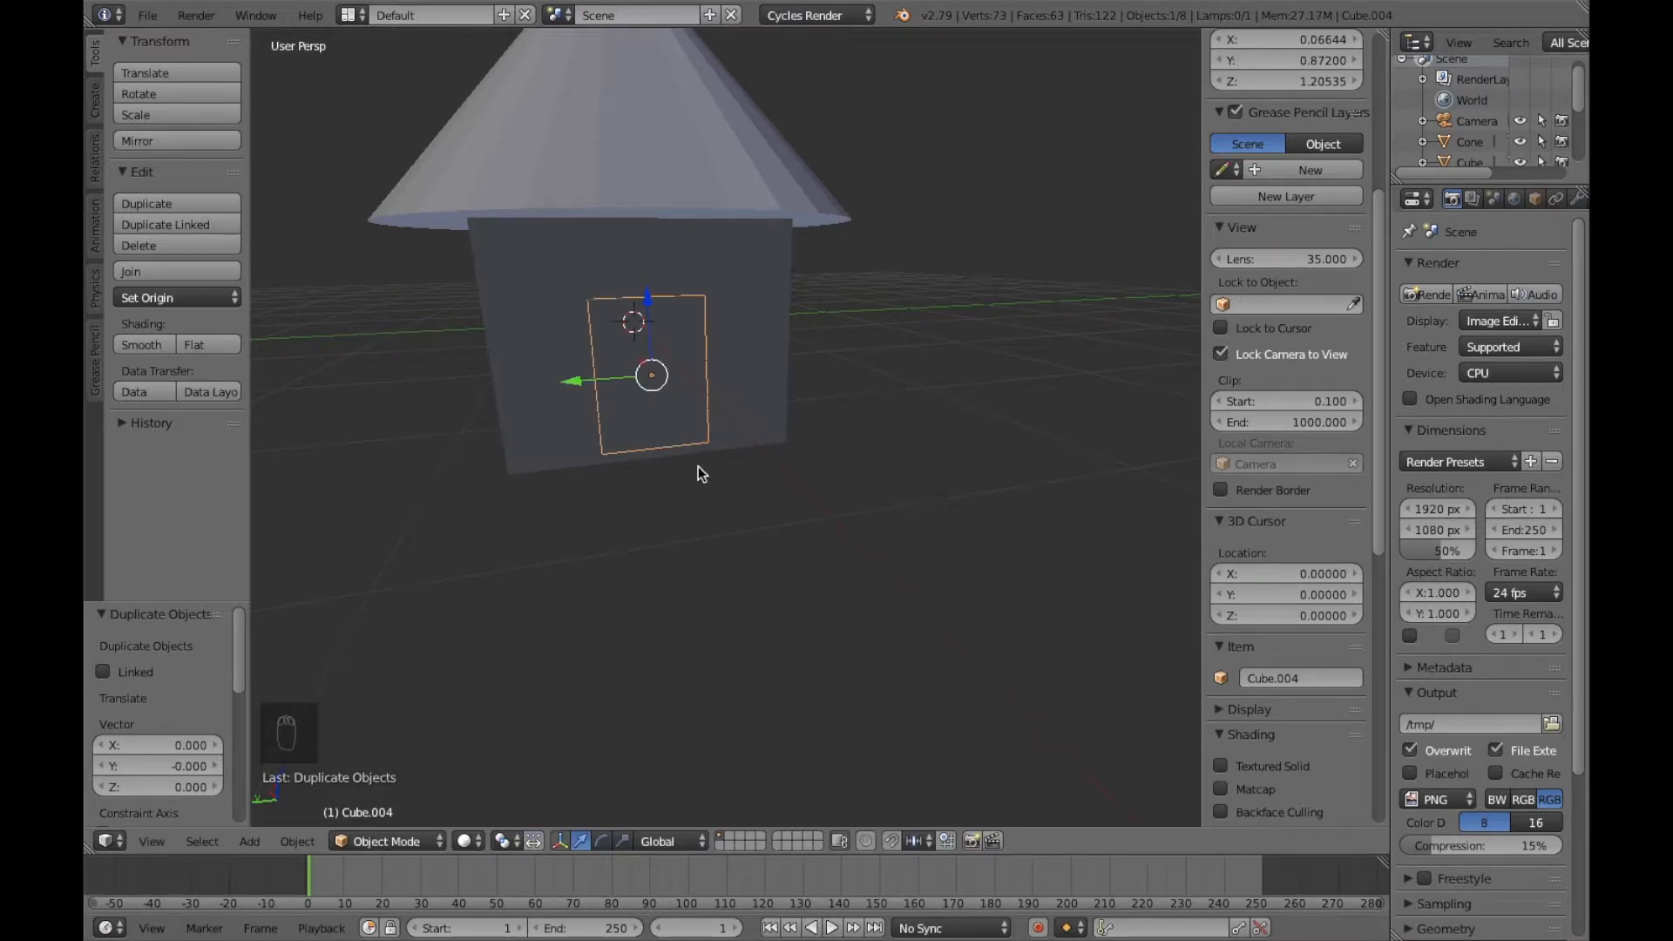
{"action": "key", "text": "g"}
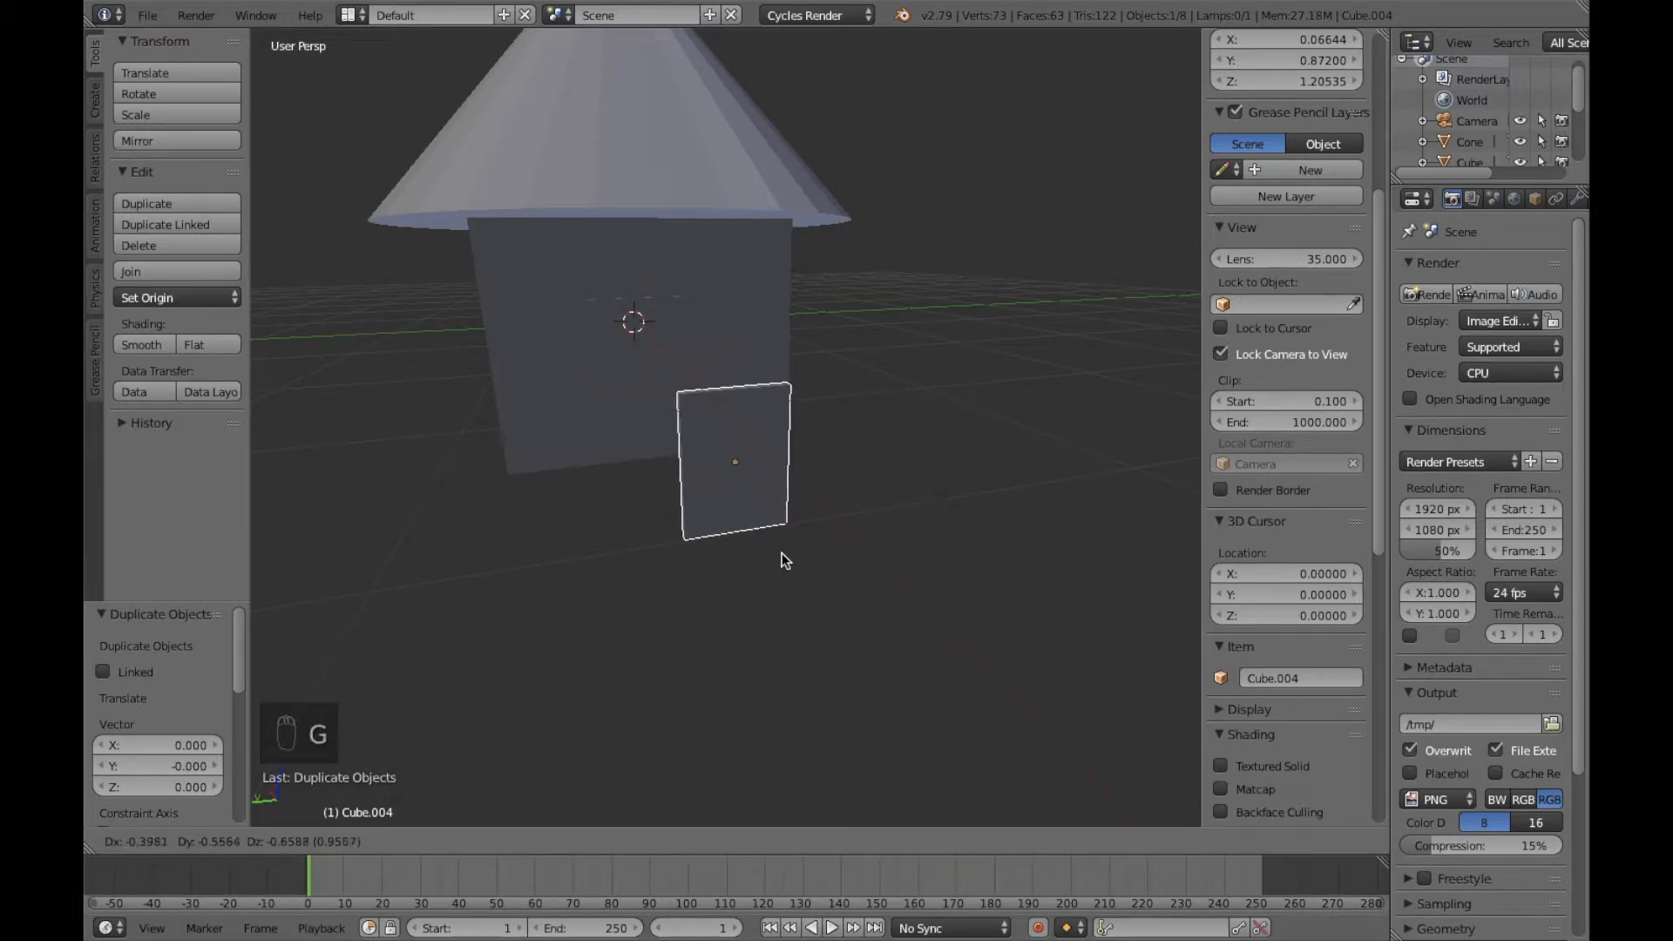
{"action": "left_click", "coordinate": [702, 496]}
{"action": "mouse_move", "coordinate": [721, 552]}
{"action": "middle_mouse_down"}
{"action": "mouse_move", "coordinate": [851, 552]}
{"action": "mouse_move", "coordinate": [734, 542]}
{"action": "middle_mouse_up"}
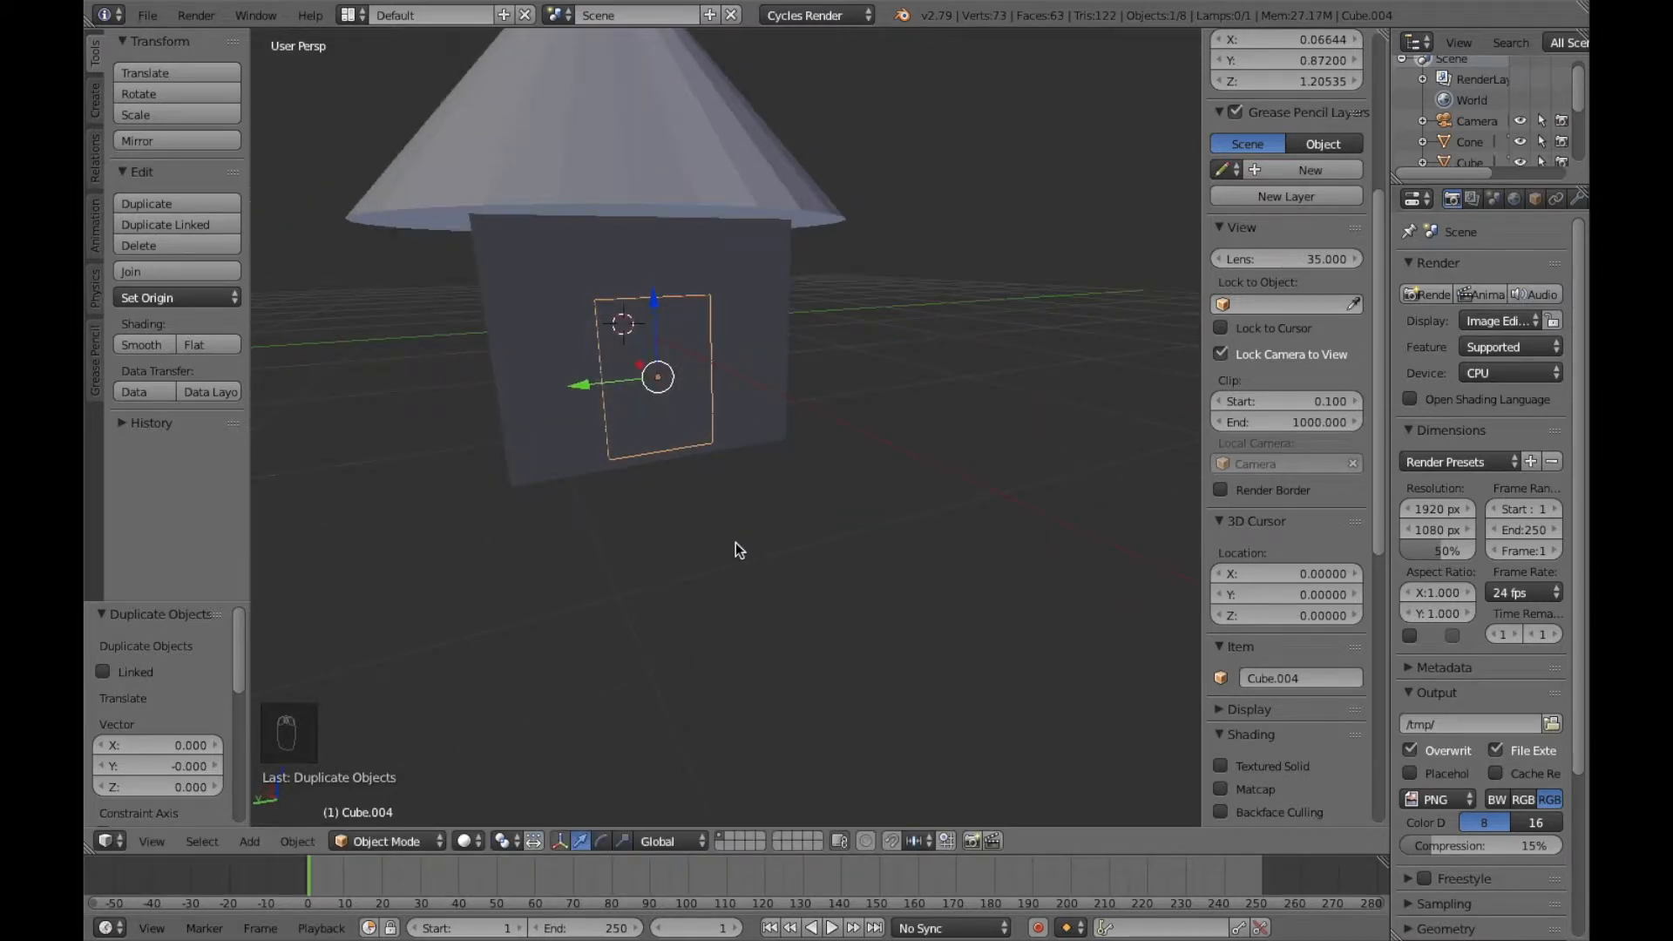
{"action": "key", "text": "g"}
{"action": "key", "text": "x"}
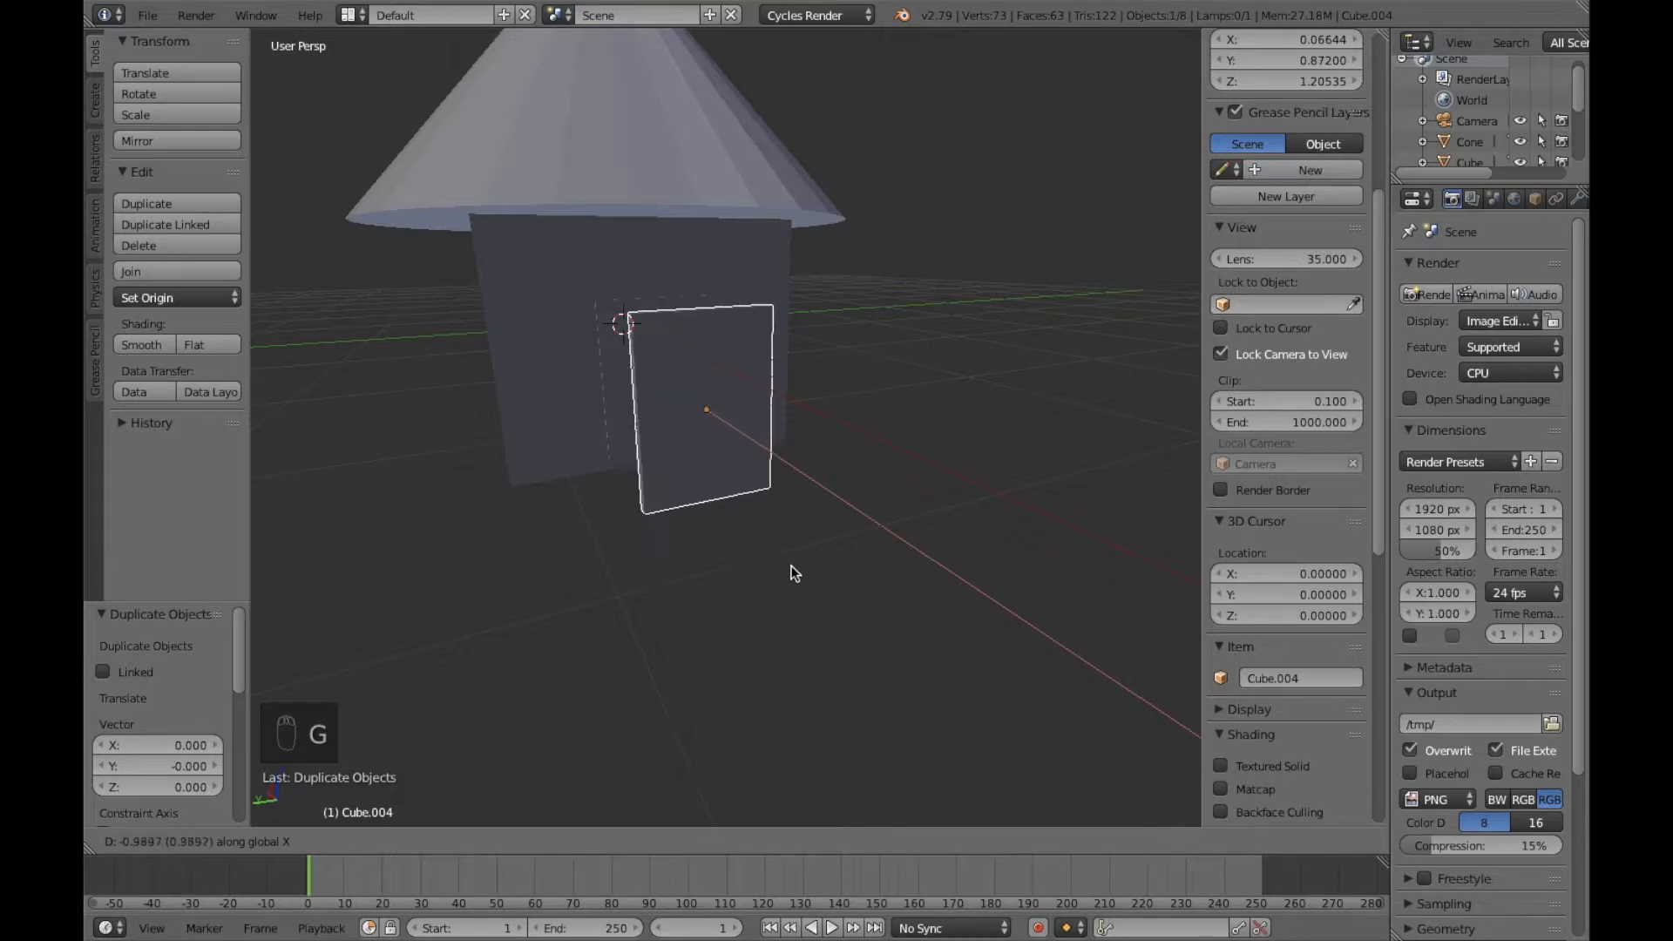
{"action": "right_click", "coordinate": [792, 566]}
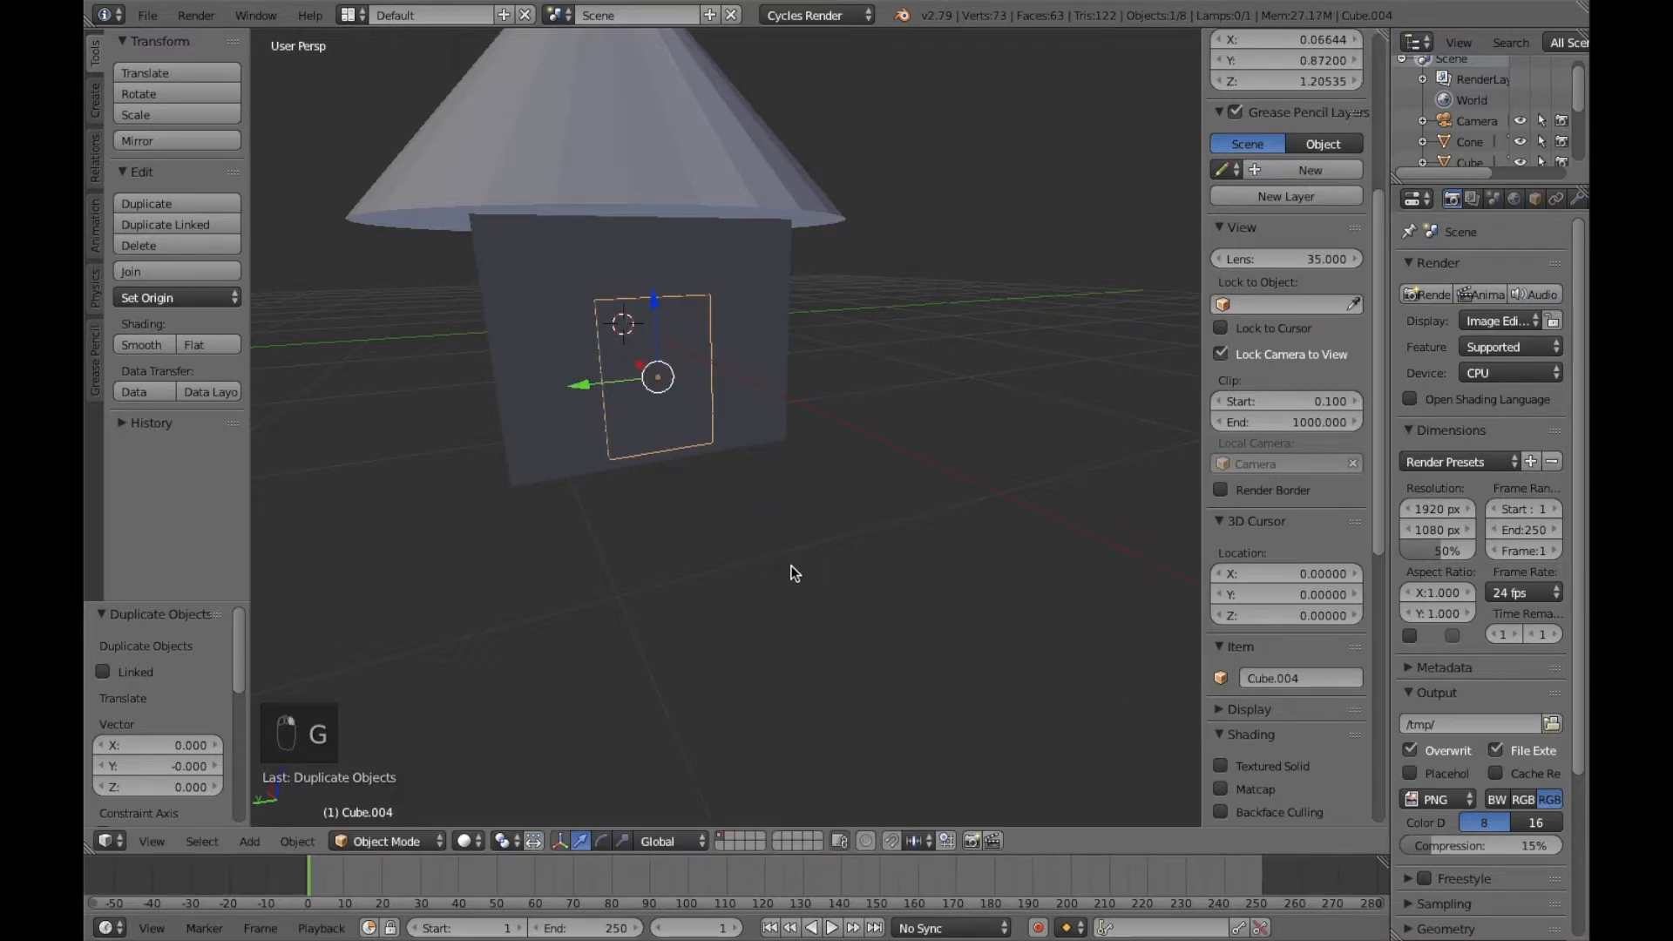
Step: Undo the door slab's duplicates and recent moves, and redo its two moves along X onto the house wall
{"action": "key", "text": "super+z"}
{"action": "key", "text": "super+z"}
{"action": "key", "text": "super+z"}
{"action": "key", "text": "super+z"}
{"action": "key", "text": "super+z"}
{"action": "key", "text": "super+z"}
{"action": "key", "text": "super+z"}
{"action": "key", "text": "super+z"}
{"action": "key", "text": "super+z"}
{"action": "key", "text": "super+z"}
{"action": "key", "text": "super+z"}
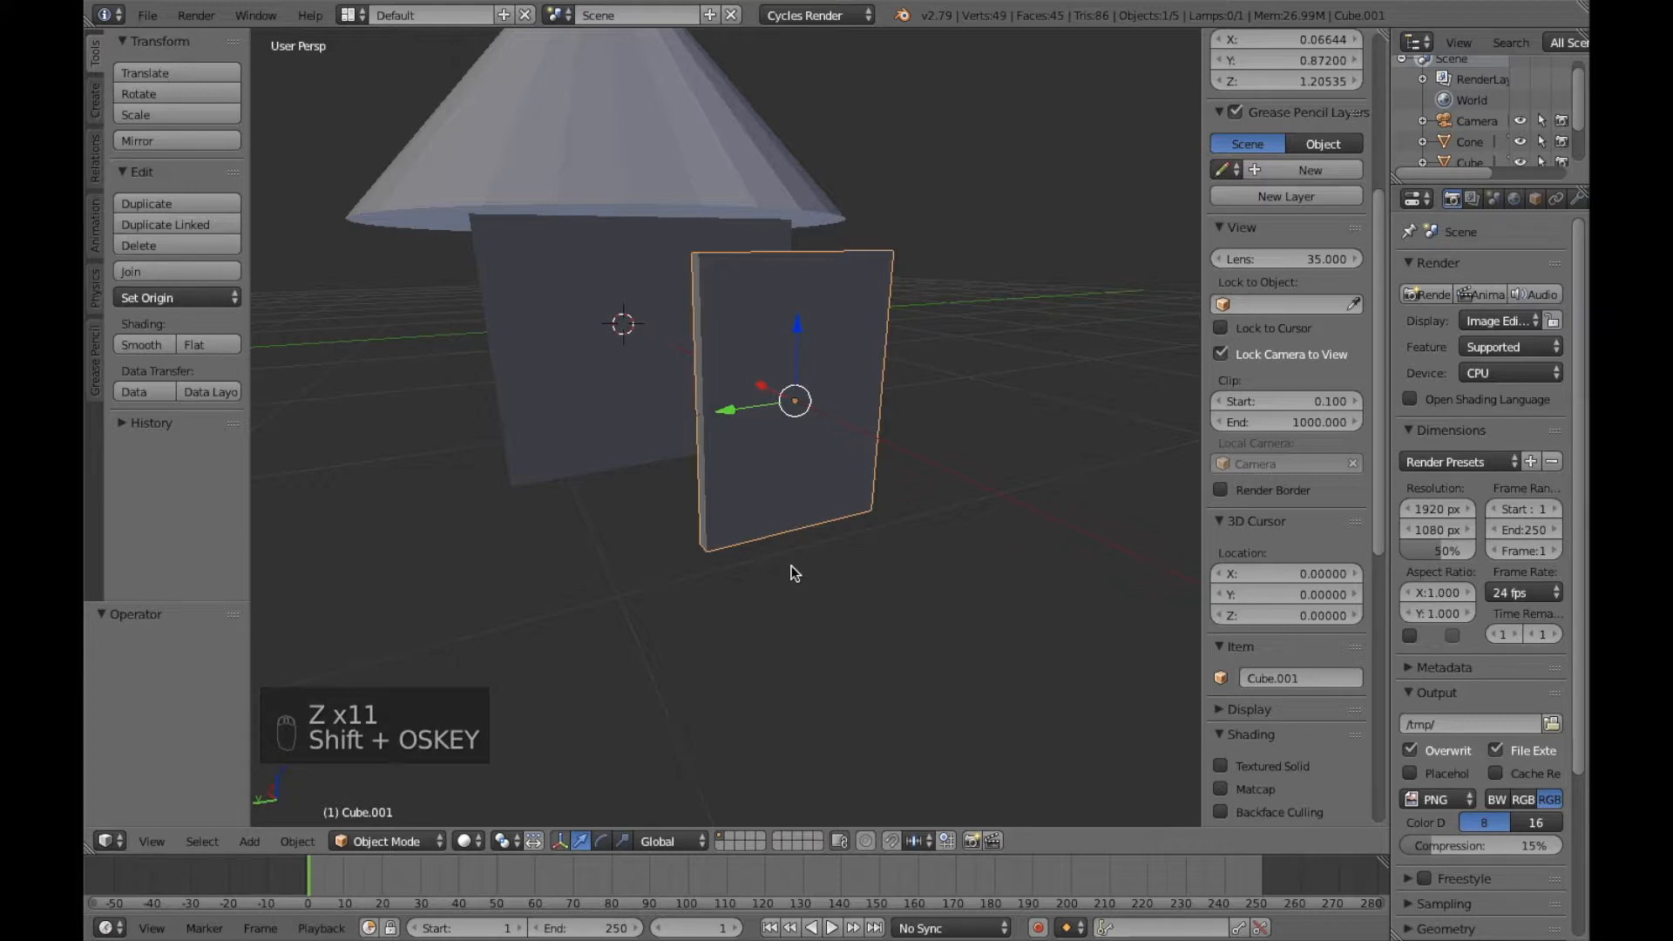
{"action": "key", "text": "shift+super+z"}
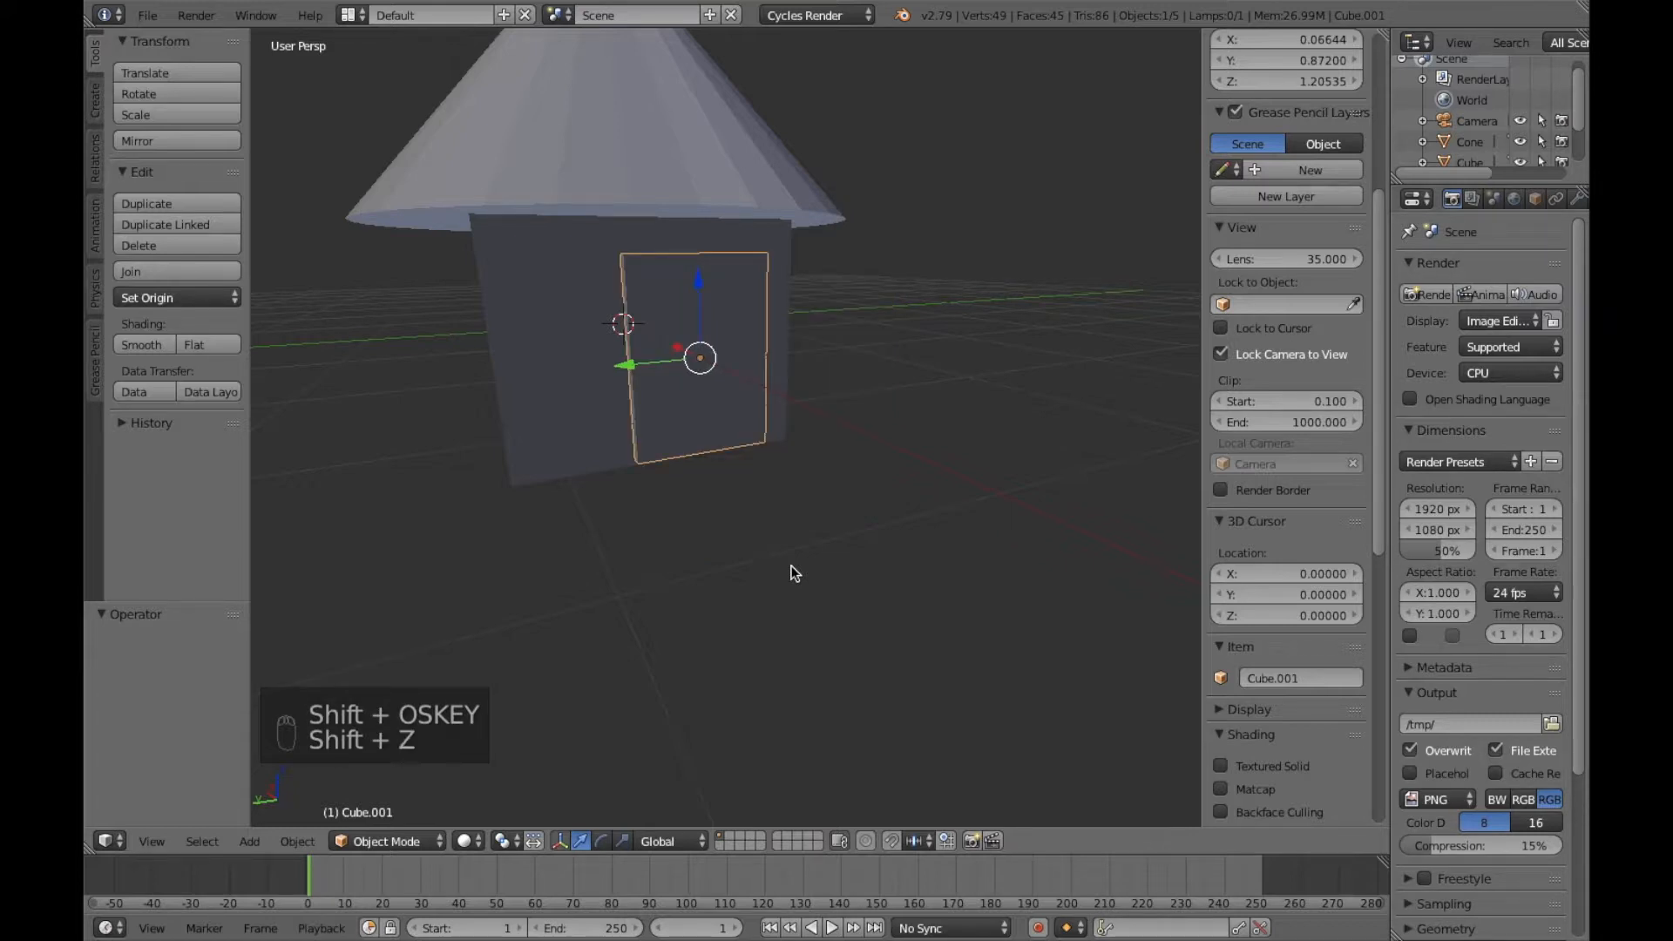
{"action": "key", "text": "shift+super+z"}
Step: Lower the door slab about 0.334 units along the Z axis to the base of the wall
{"action": "mouse_move", "coordinate": [779, 556]}
{"action": "middle_mouse_down"}
{"action": "mouse_move", "coordinate": [849, 462]}
{"action": "mouse_move", "coordinate": [772, 525]}
{"action": "middle_mouse_up"}
{"action": "key", "text": "g"}
{"action": "key", "text": "x"}
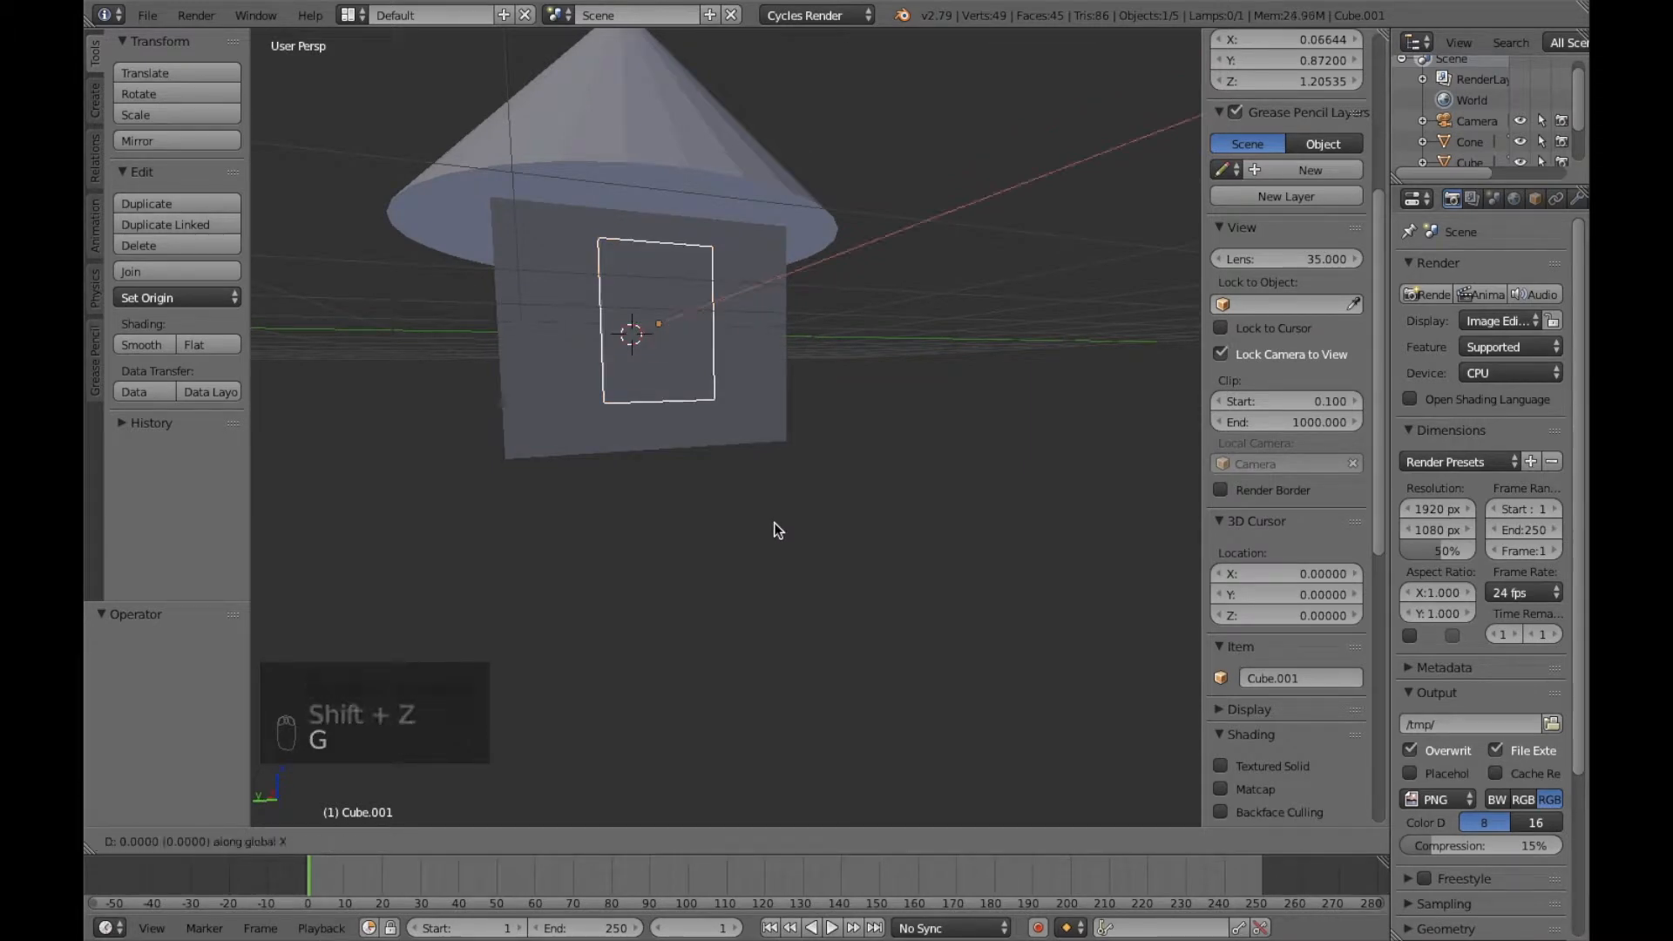
{"action": "key", "text": "y"}
{"action": "key", "text": "z"}
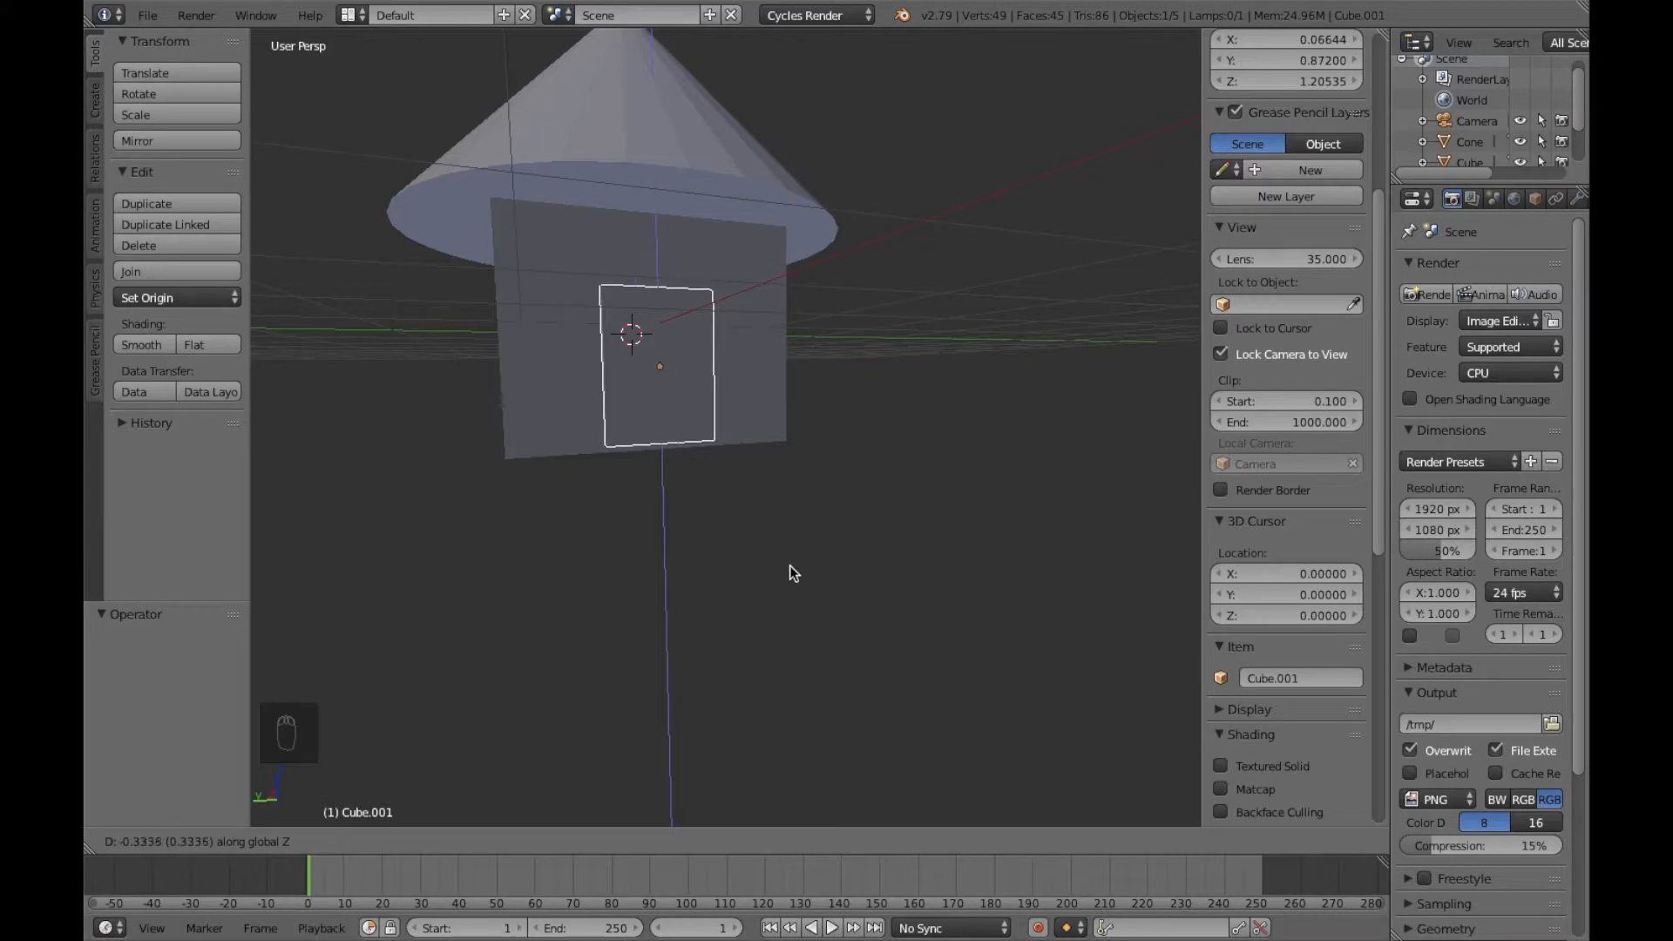
{"action": "left_click", "coordinate": [790, 567]}
Step: Duplicate the door slab, raise the copy about 1.054 units along Z, and shift it about 0.665 units along Y
{"action": "mouse_move", "coordinate": [740, 556]}
{"action": "middle_mouse_down"}
{"action": "mouse_move", "coordinate": [880, 566]}
{"action": "mouse_move", "coordinate": [800, 610]}
{"action": "mouse_move", "coordinate": [686, 589]}
{"action": "mouse_move", "coordinate": [735, 549]}
{"action": "middle_mouse_up"}
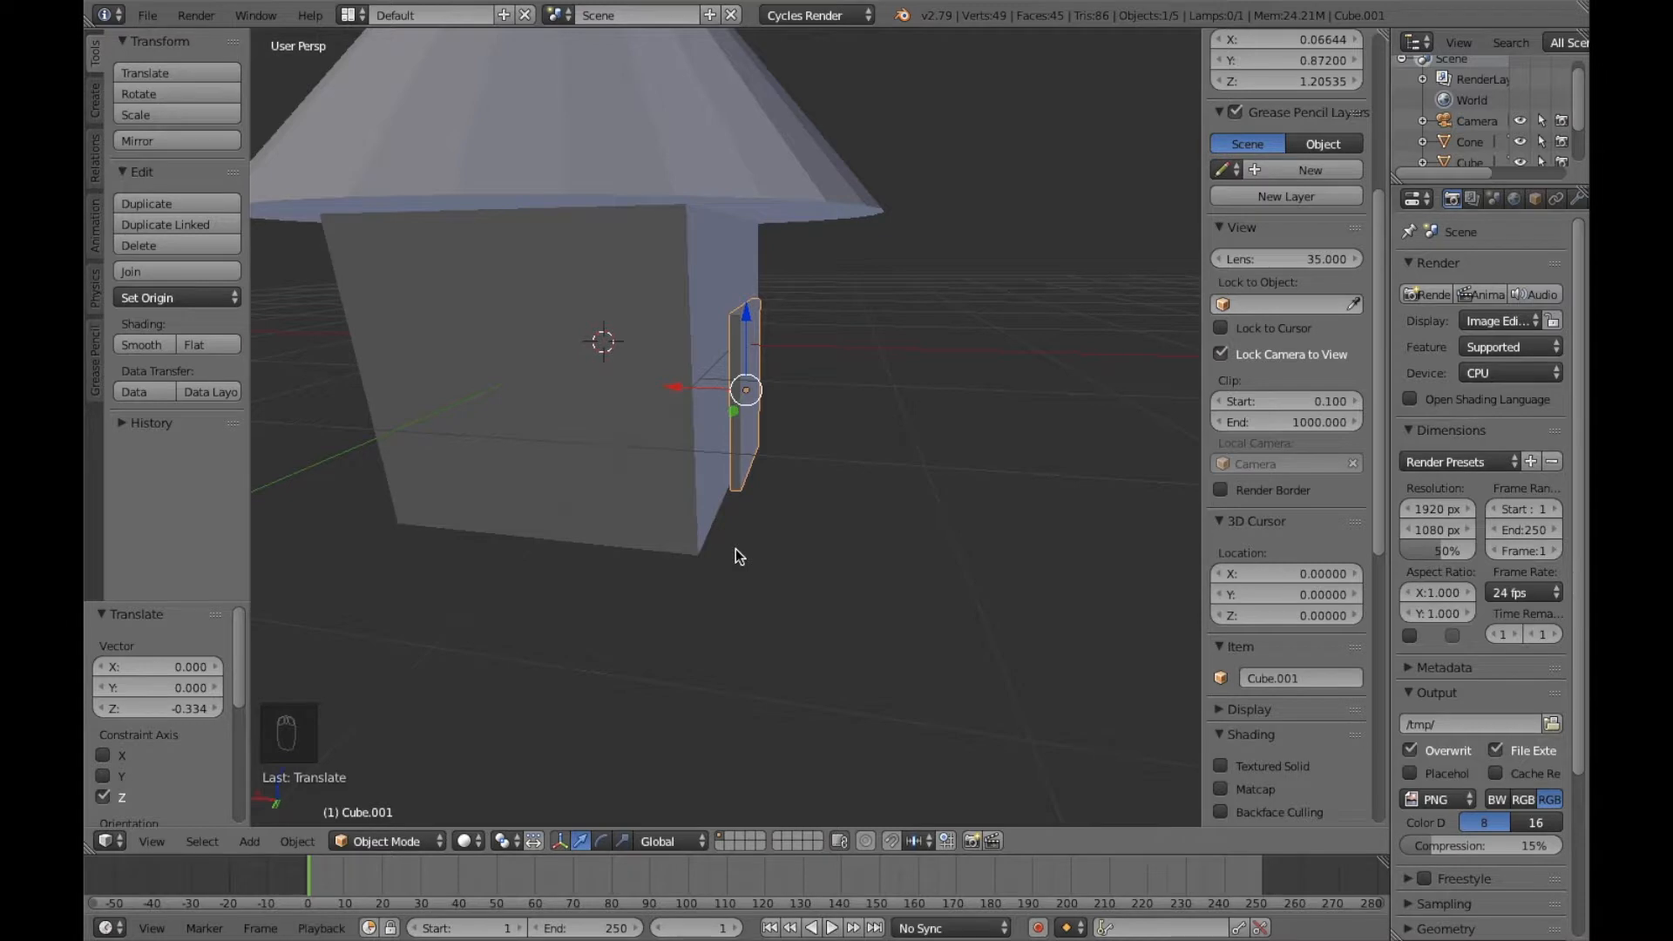
{"action": "key", "text": "shift+d"}
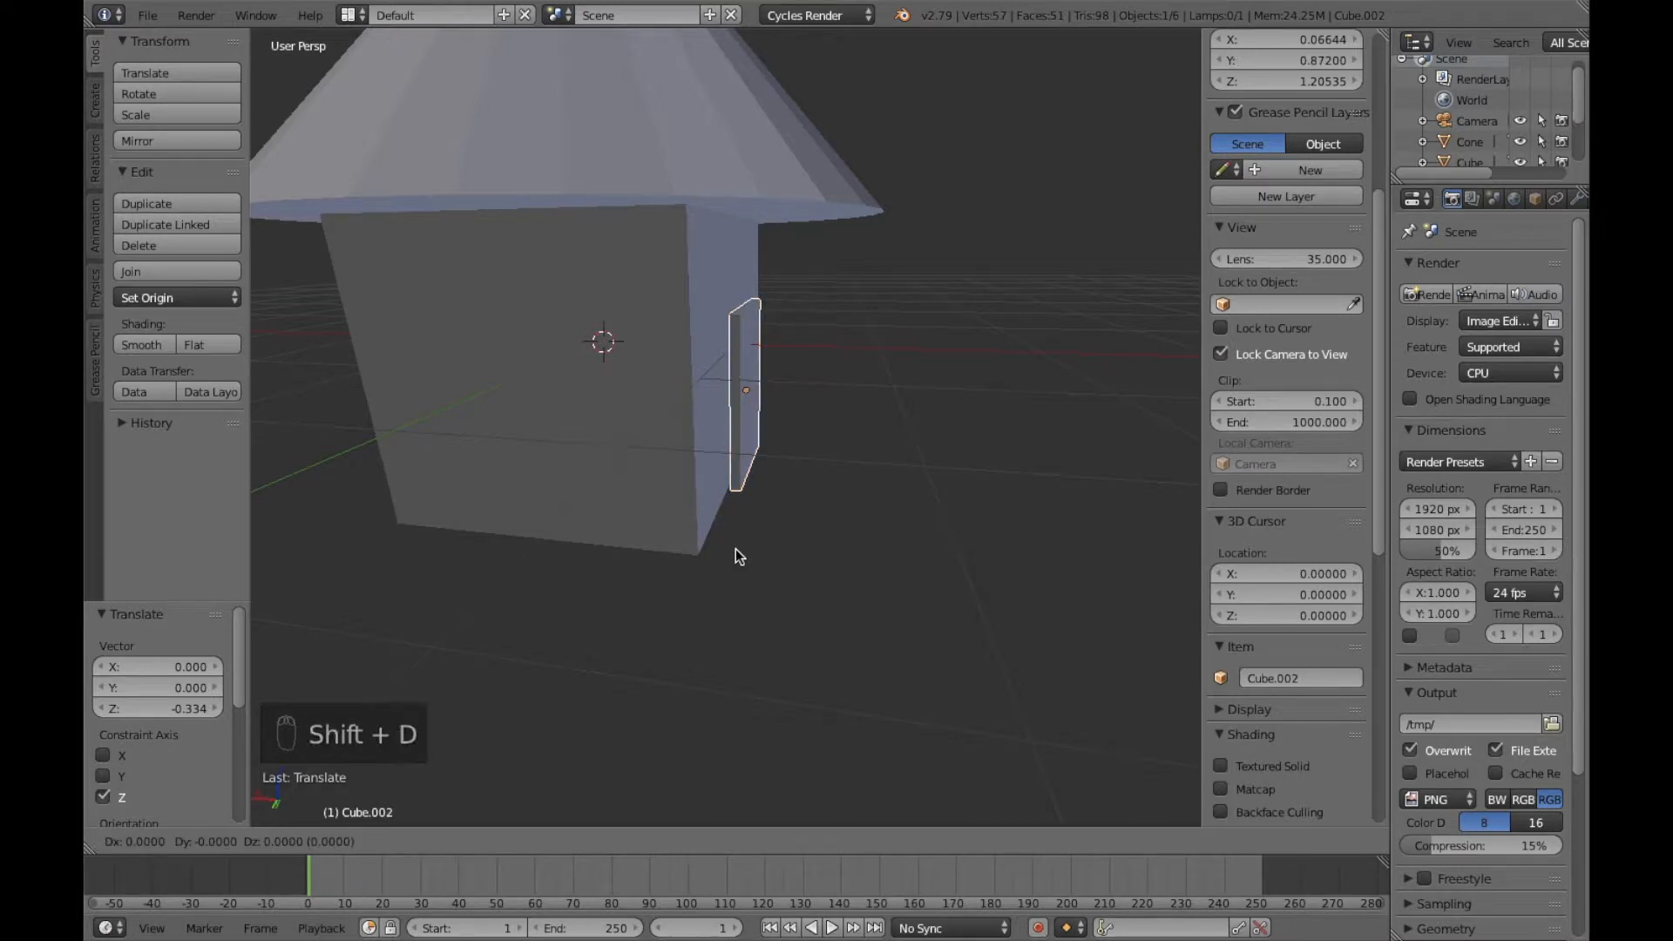
{"action": "key", "text": "z"}
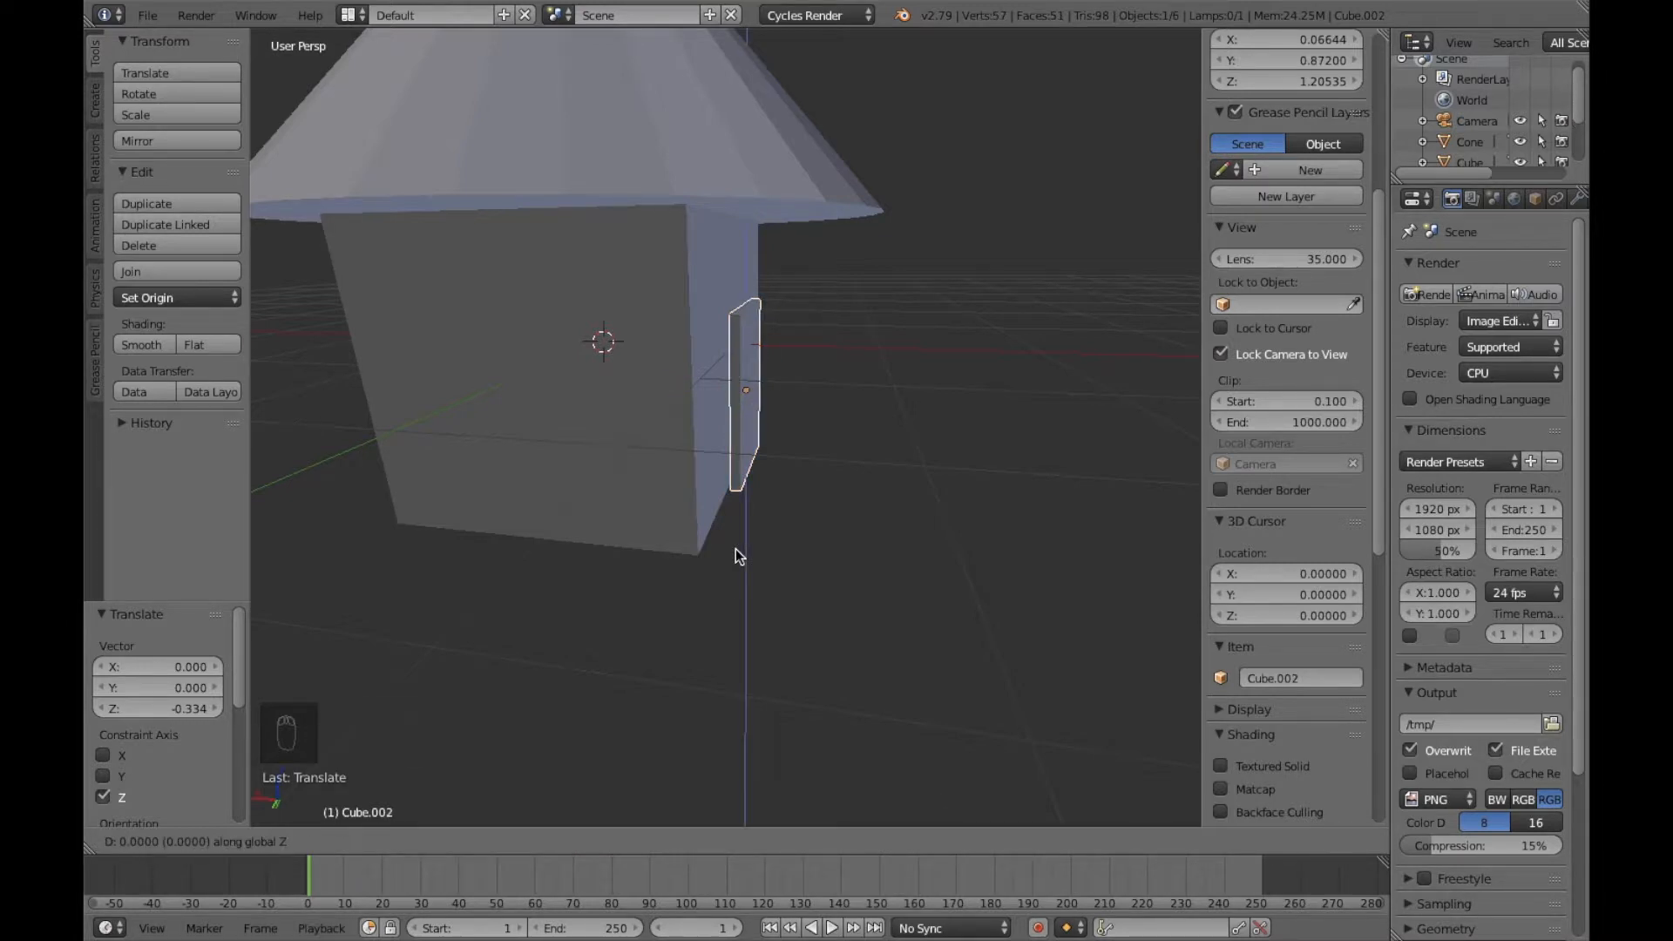
{"action": "left_click", "coordinate": [778, 403]}
{"action": "middle_click_drag", "start_coordinate": [819, 448], "coordinate": [739, 490]}
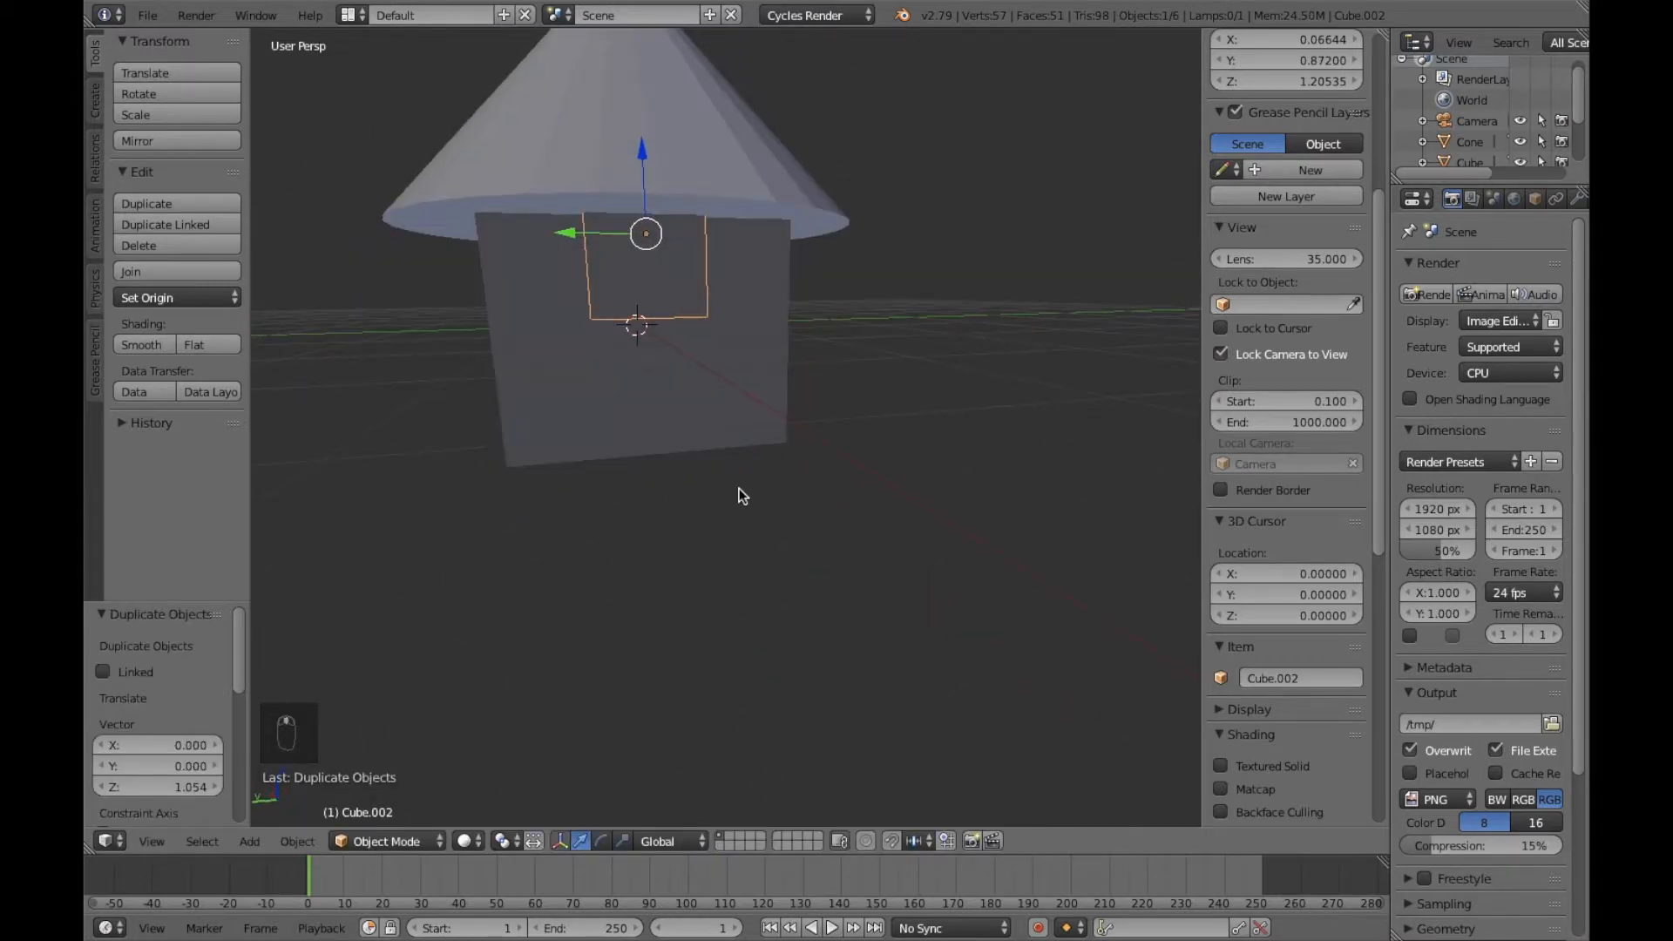
{"action": "key", "text": "g"}
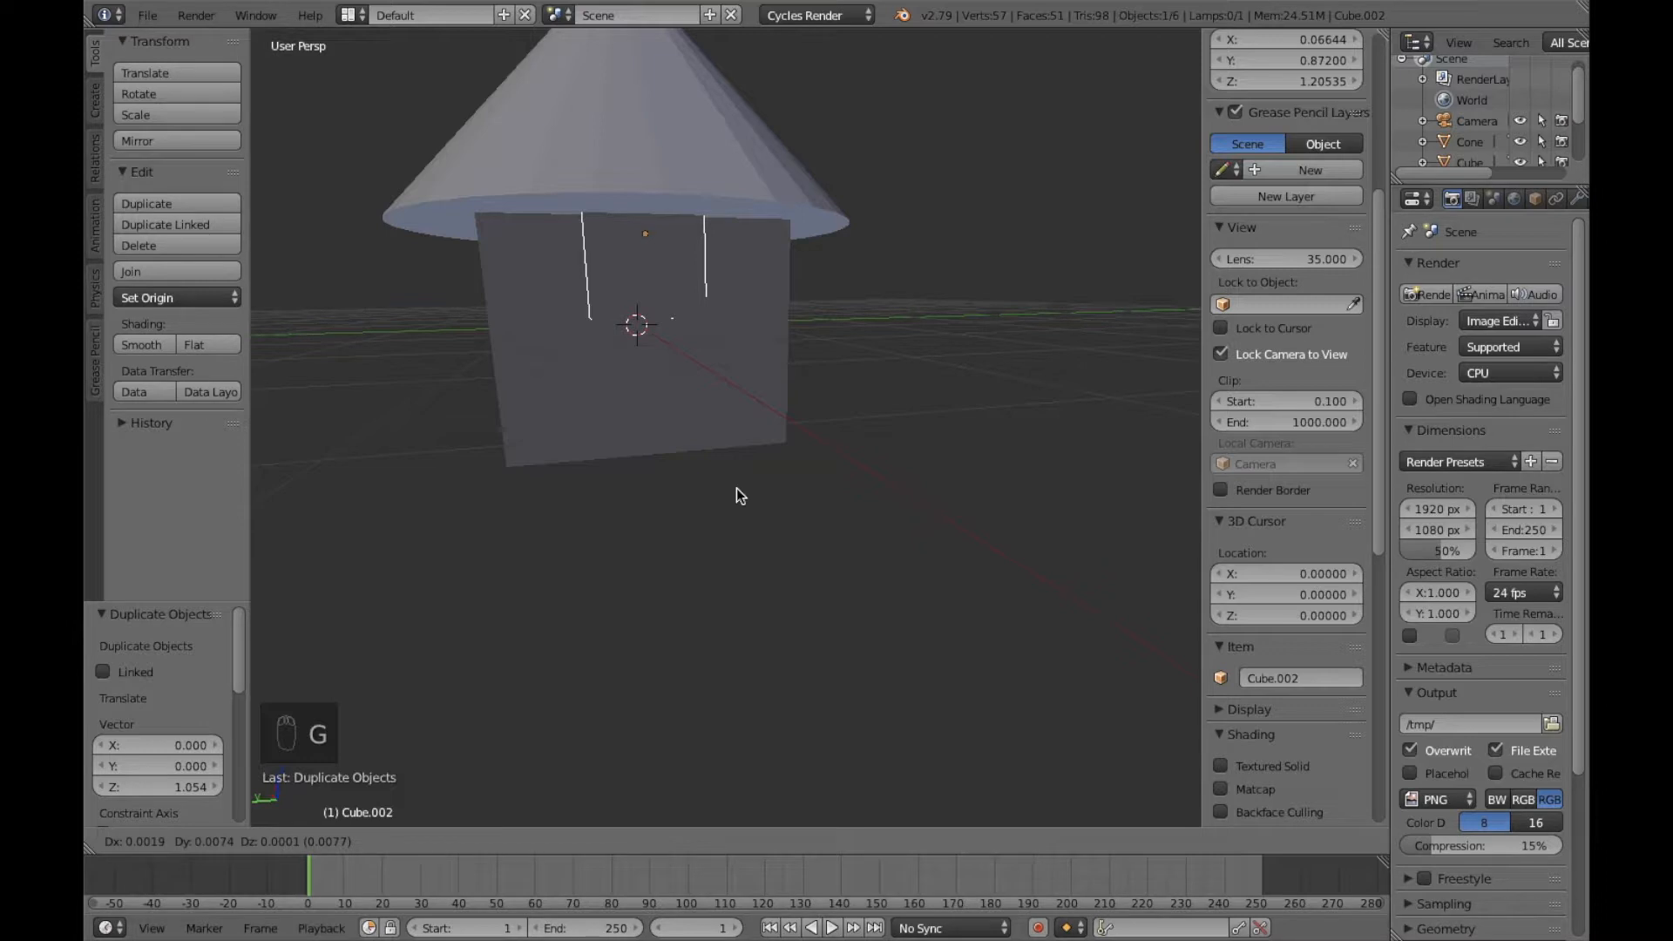
{"action": "key", "text": "y"}
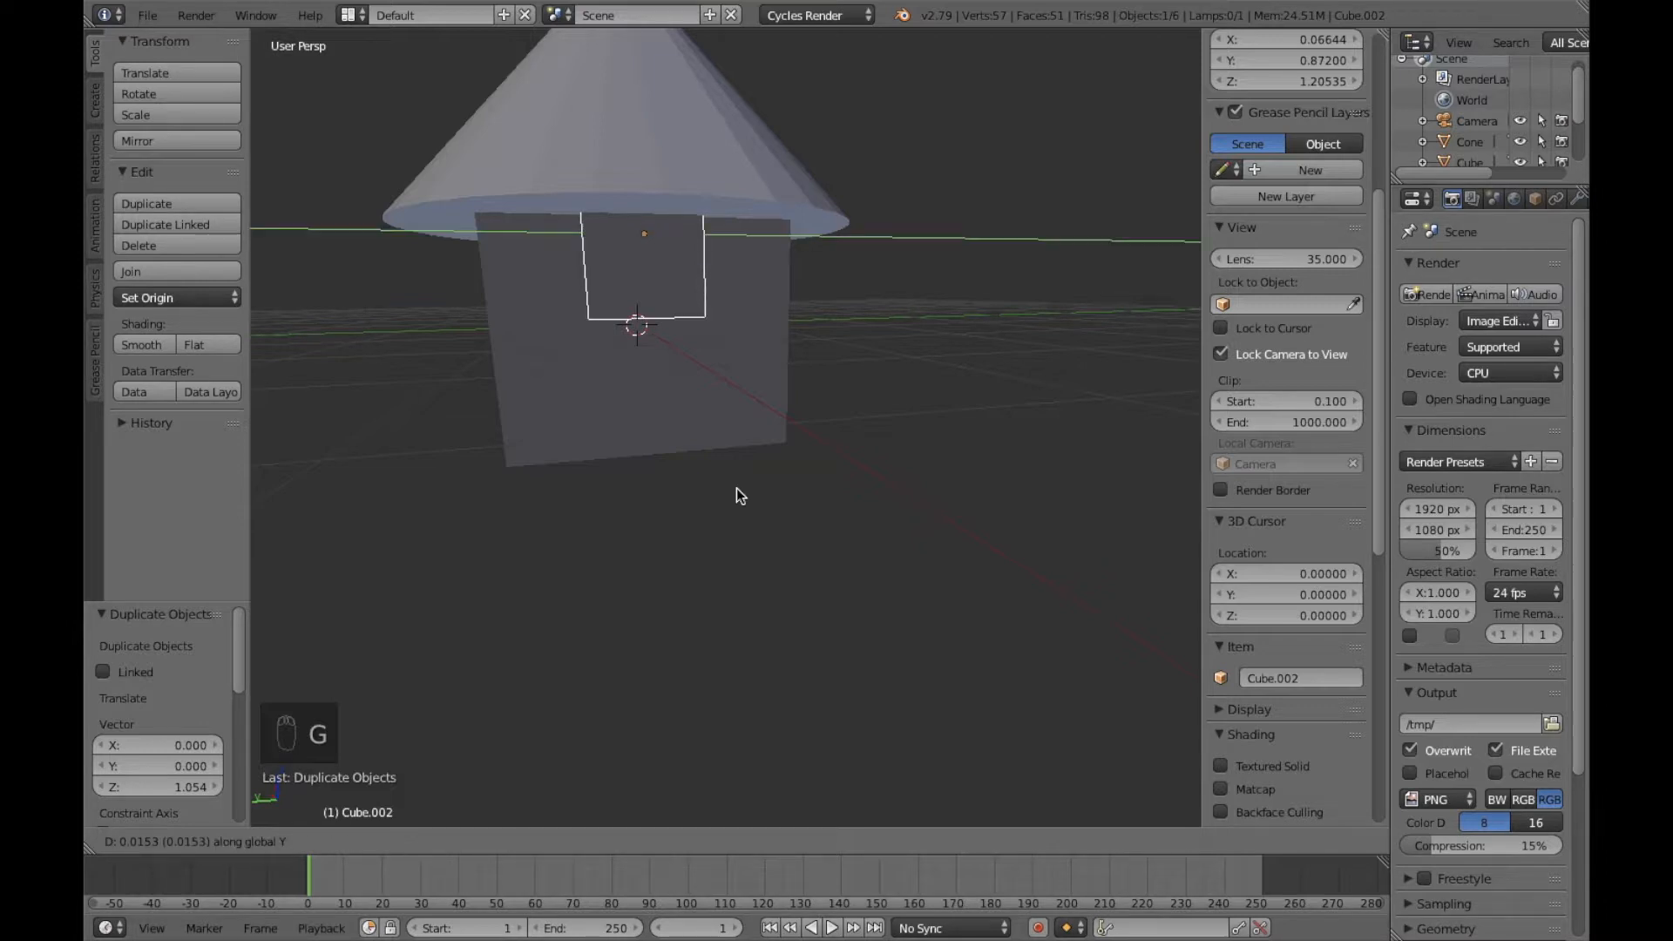
{"action": "left_click", "coordinate": [655, 510]}
Step: Move the original door slab about -0.019 units along the X axis, closer to the wall
{"action": "right_click", "coordinate": [668, 394]}
{"action": "key", "text": "g"}
{"action": "key", "text": "x"}
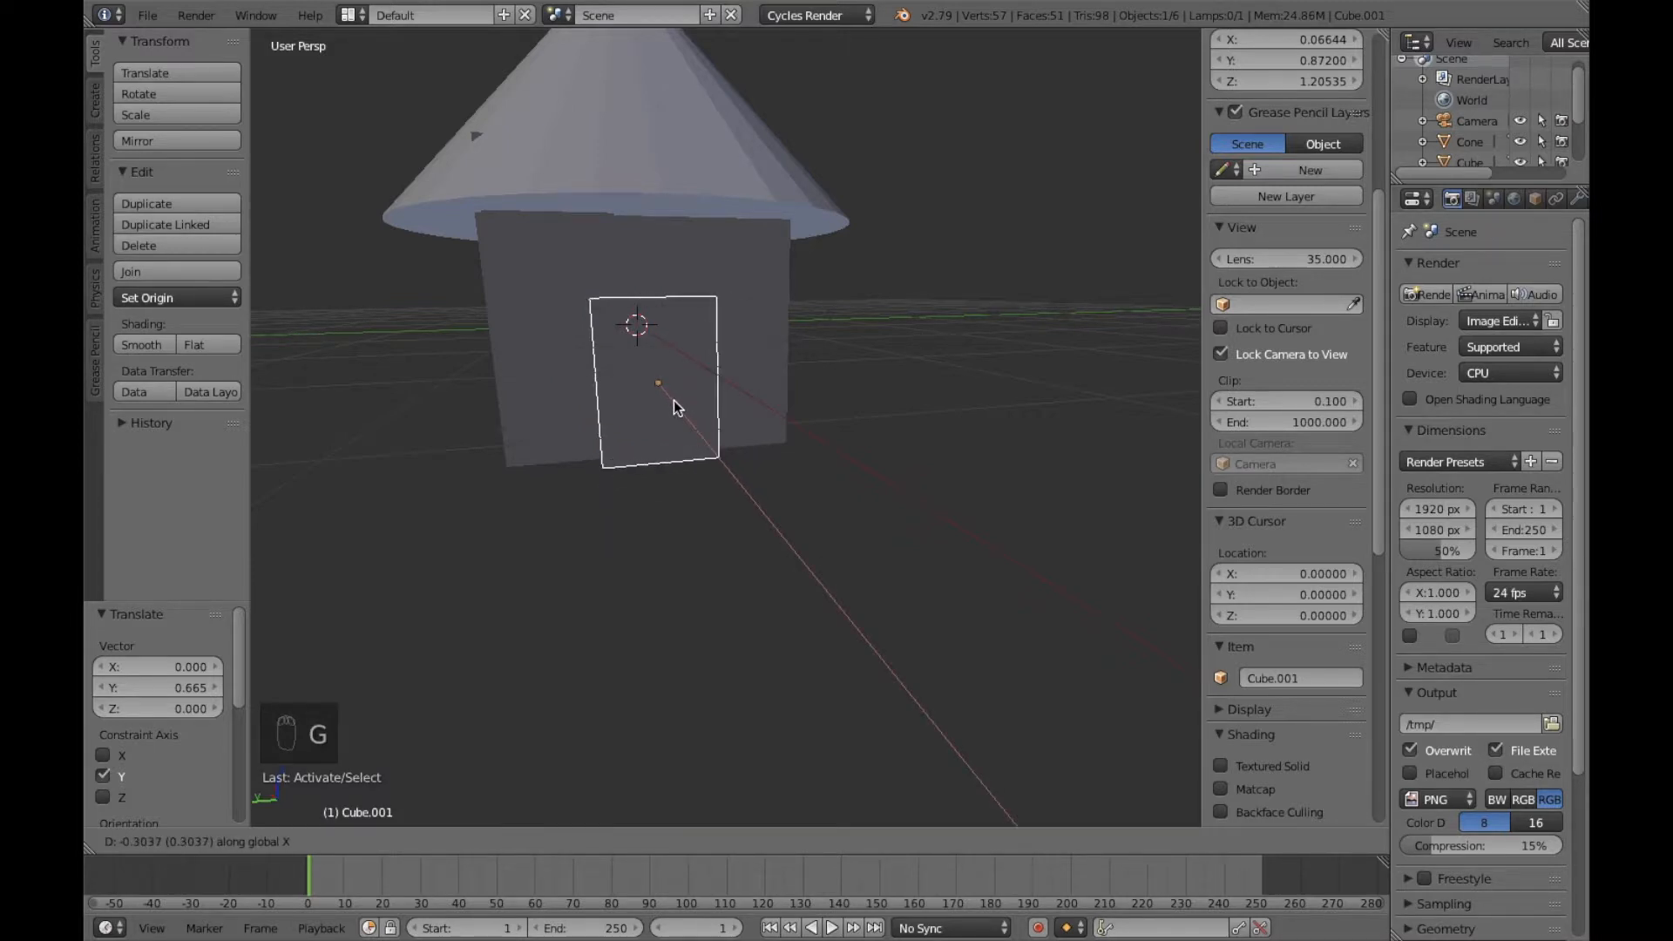
{"action": "left_click", "coordinate": [676, 401]}
{"action": "mouse_move", "coordinate": [688, 493]}
{"action": "middle_mouse_down"}
{"action": "mouse_move", "coordinate": [803, 552]}
{"action": "mouse_move", "coordinate": [751, 534]}
{"action": "mouse_move", "coordinate": [691, 474]}
{"action": "middle_mouse_up"}
Step: Scale the copied slab down to about 0.40 by 0.56 units, lower it along Z, and shift it 0.163 along Y
{"action": "right_click", "coordinate": [536, 290]}
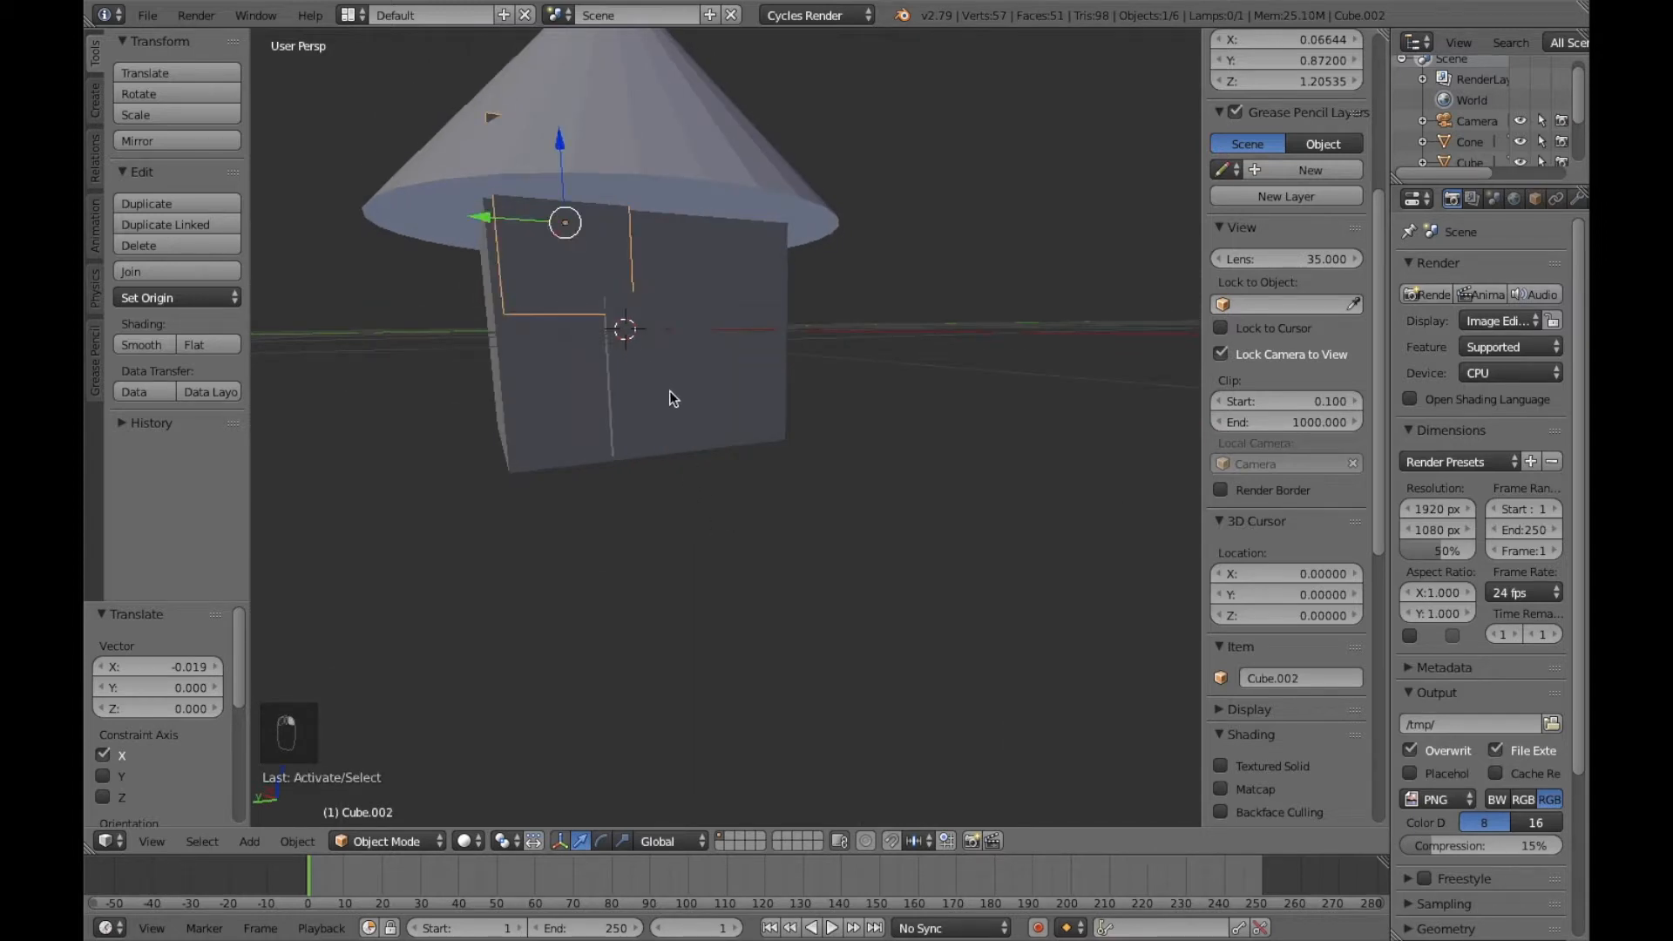
{"action": "key", "text": "s"}
{"action": "left_click", "coordinate": [617, 432]}
{"action": "key", "text": "g"}
{"action": "key", "text": "z"}
{"action": "left_click", "coordinate": [603, 468]}
{"action": "key", "text": "g"}
{"action": "key", "text": "y"}
{"action": "left_click", "coordinate": [580, 464]}
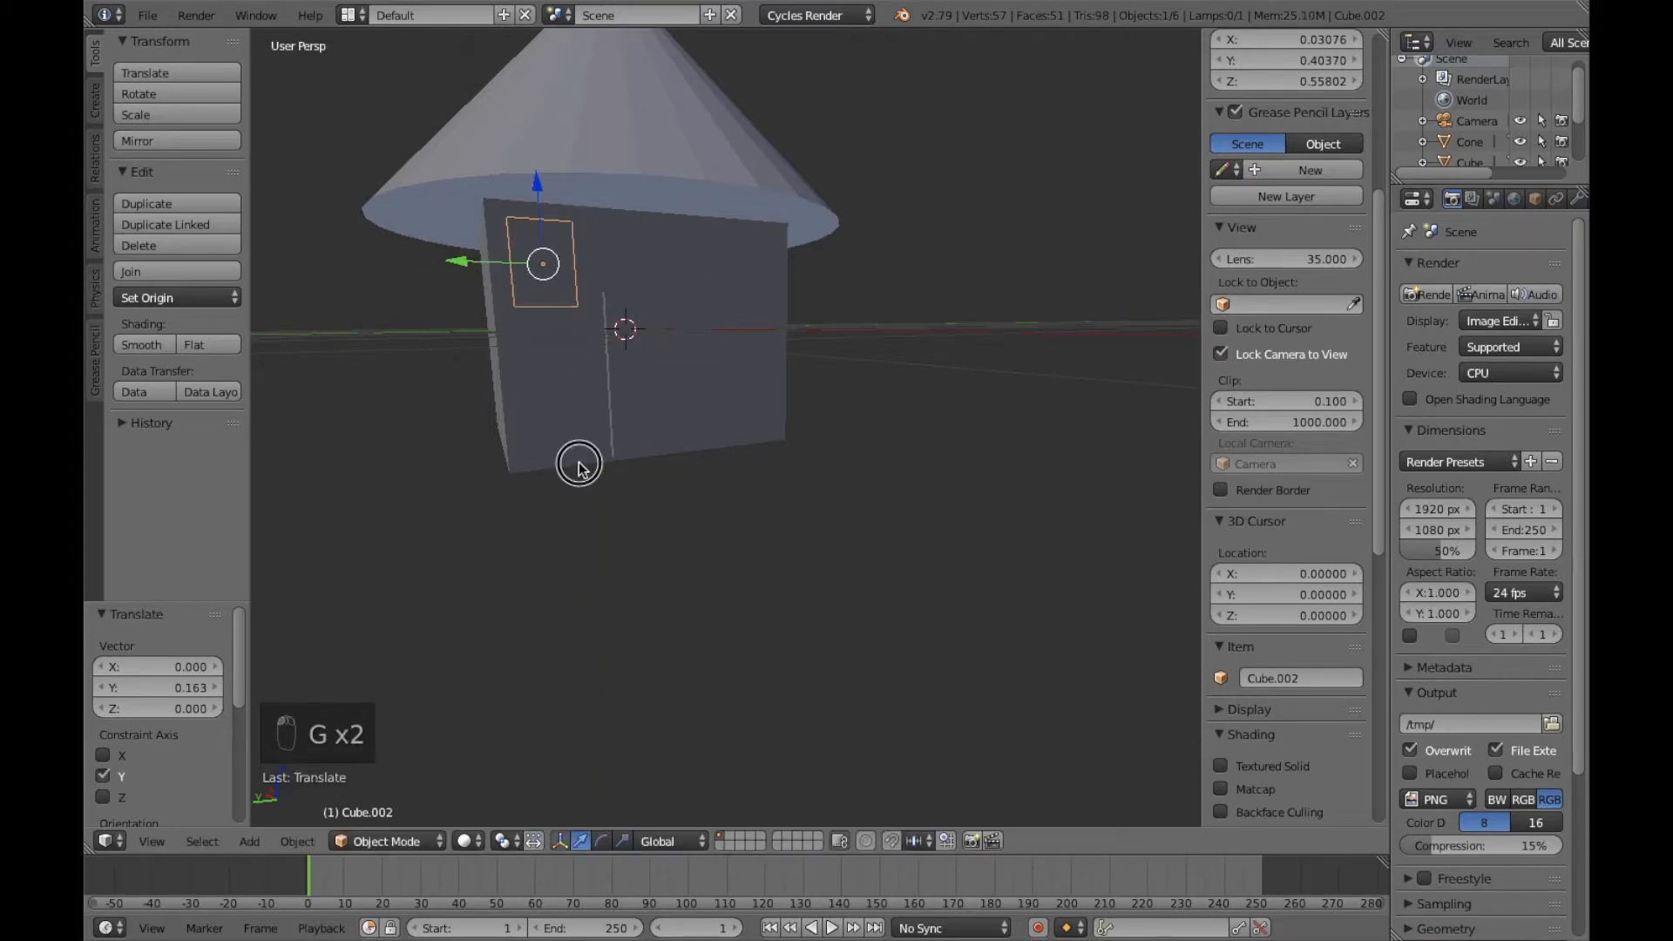
{"action": "key", "text": "s"}
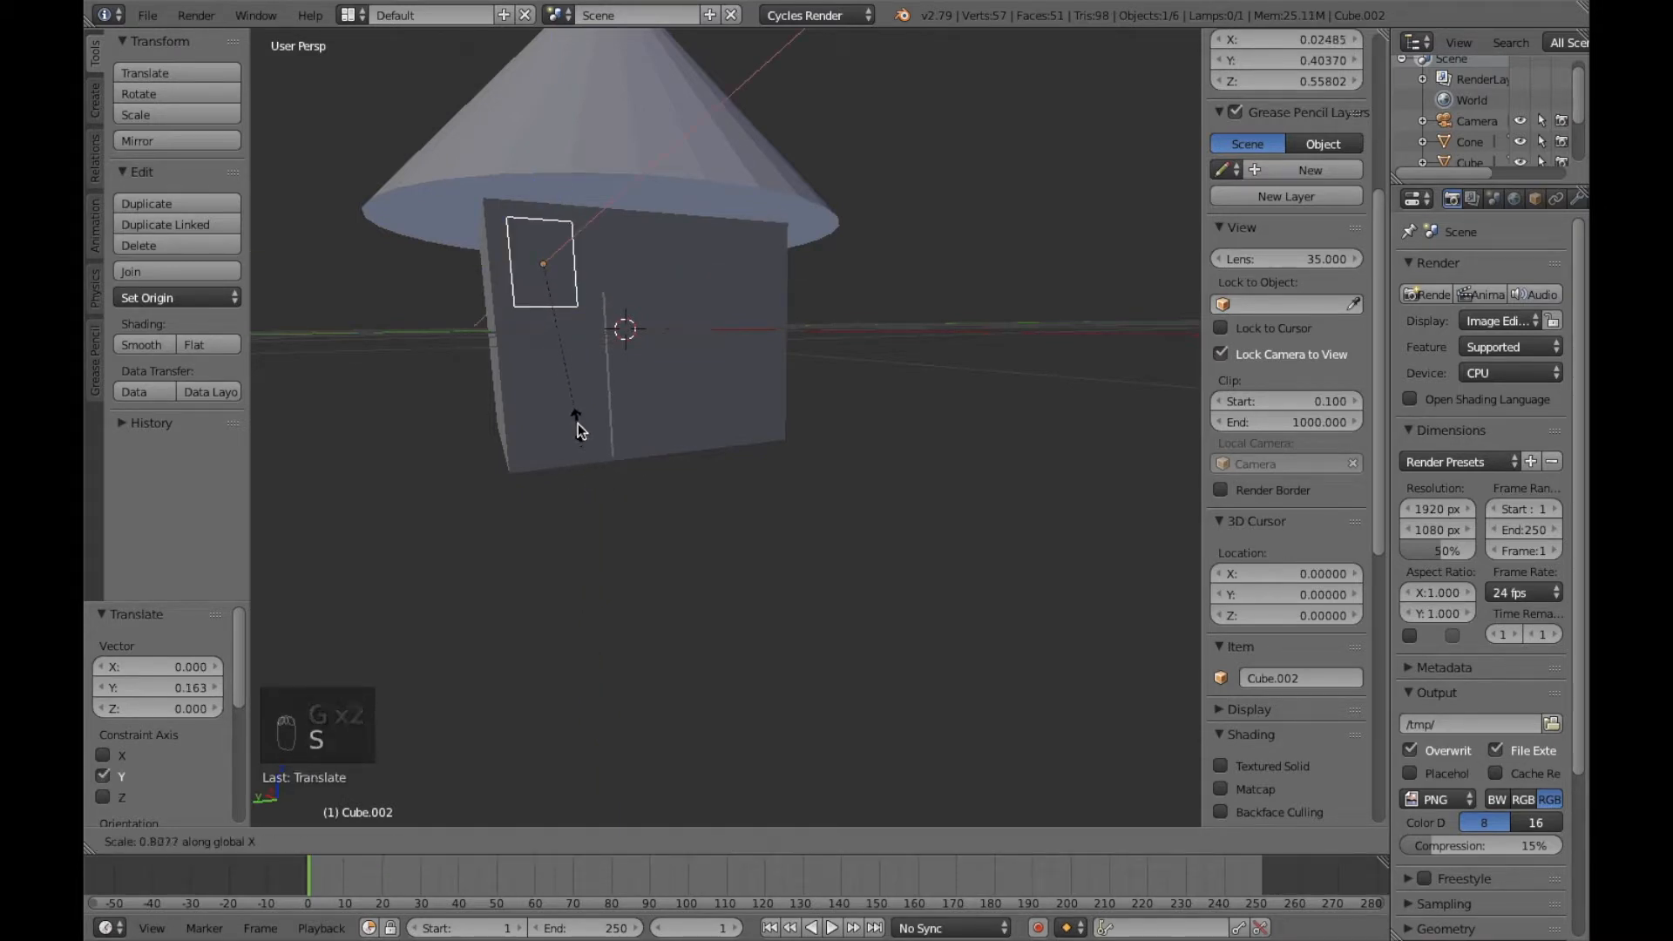
{"action": "right_click", "coordinate": [578, 424]}
{"action": "key", "text": "s"}
{"action": "key", "text": "y"}
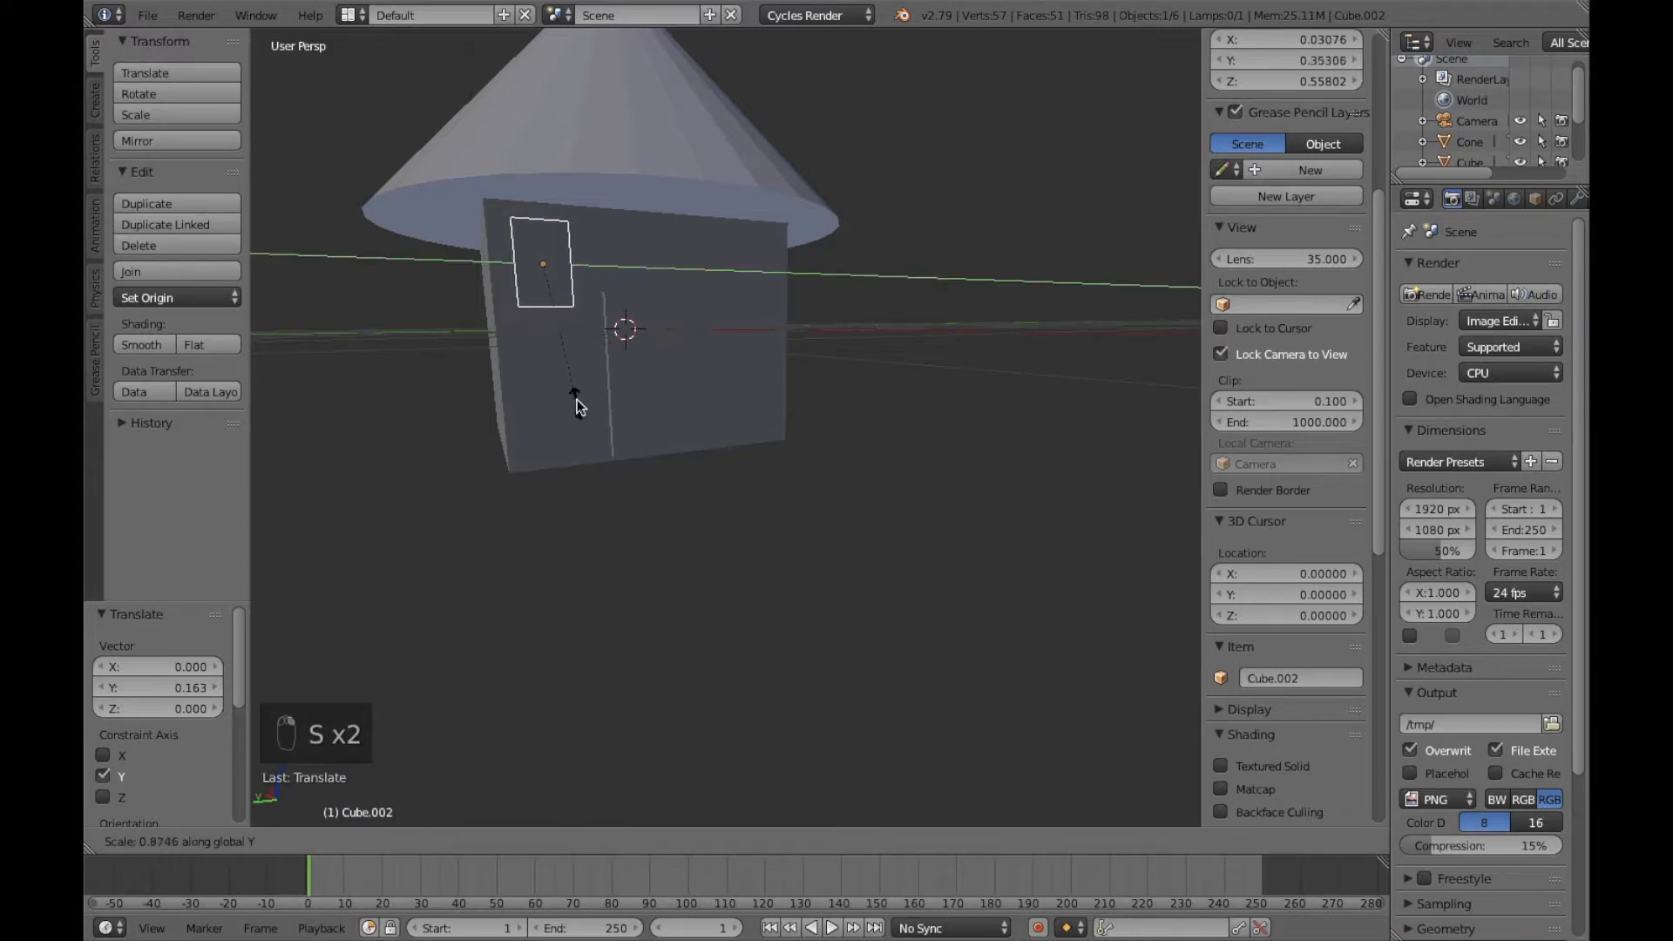
Step: Scale the window slab by about 0.667 along Z and move it about -0.095 units along Y
{"action": "key", "text": "s"}
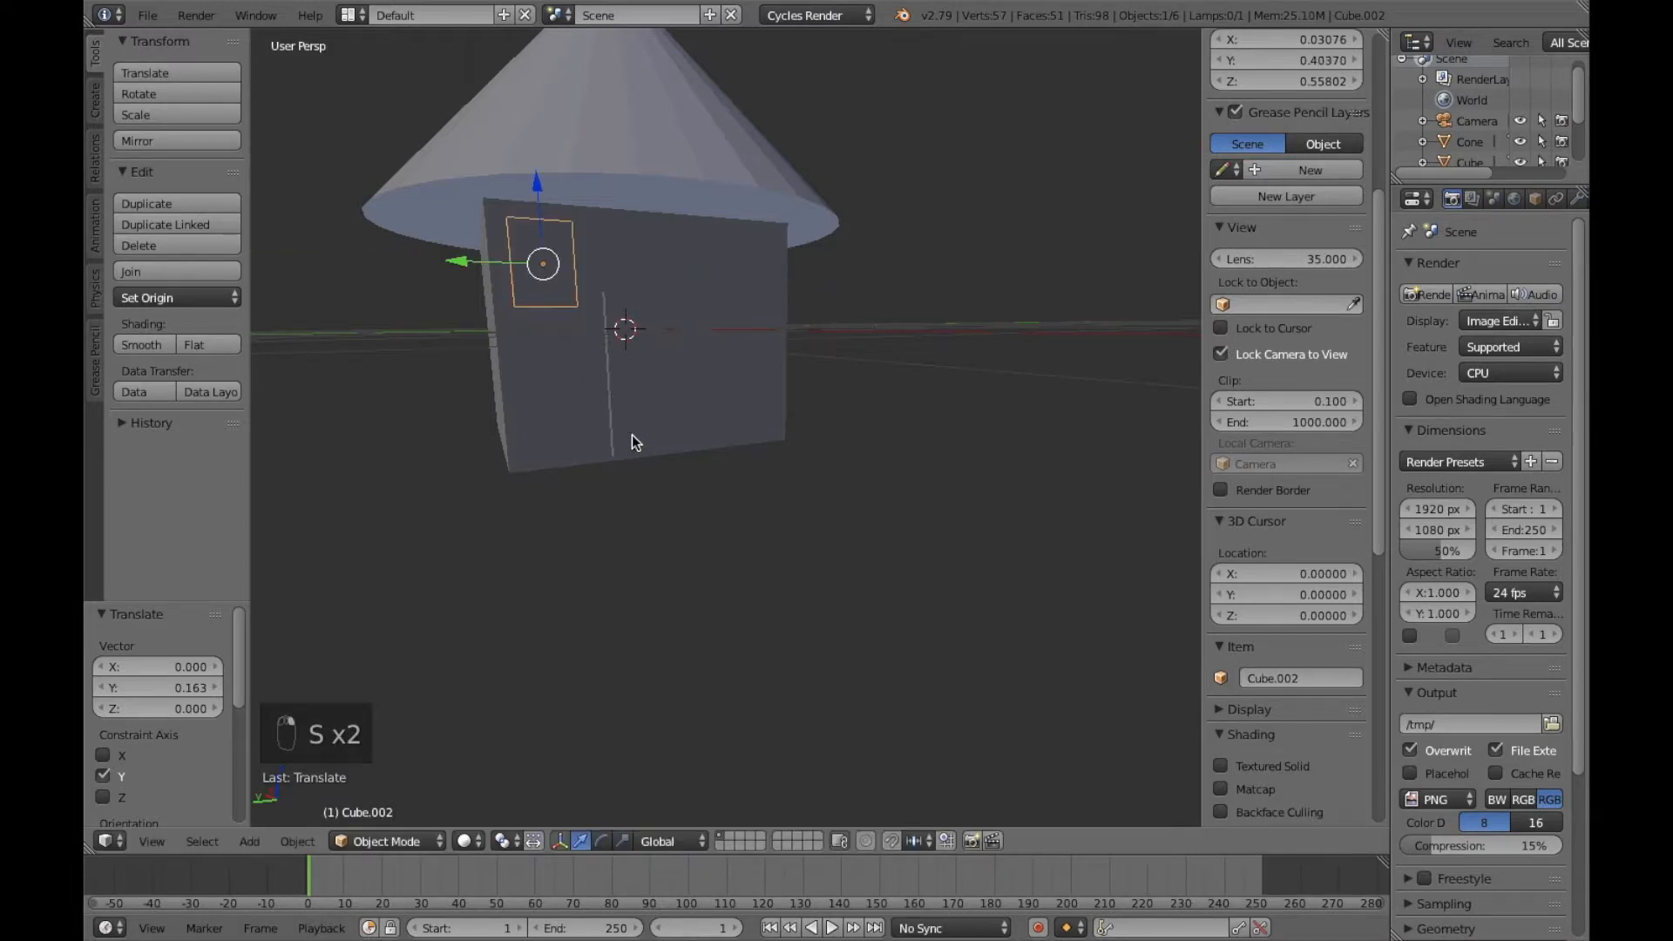
{"action": "key", "text": "z"}
{"action": "left_click", "coordinate": [614, 378]}
{"action": "middle_click_drag", "start_coordinate": [836, 523], "coordinate": [939, 557]}
{"action": "key", "text": "g"}
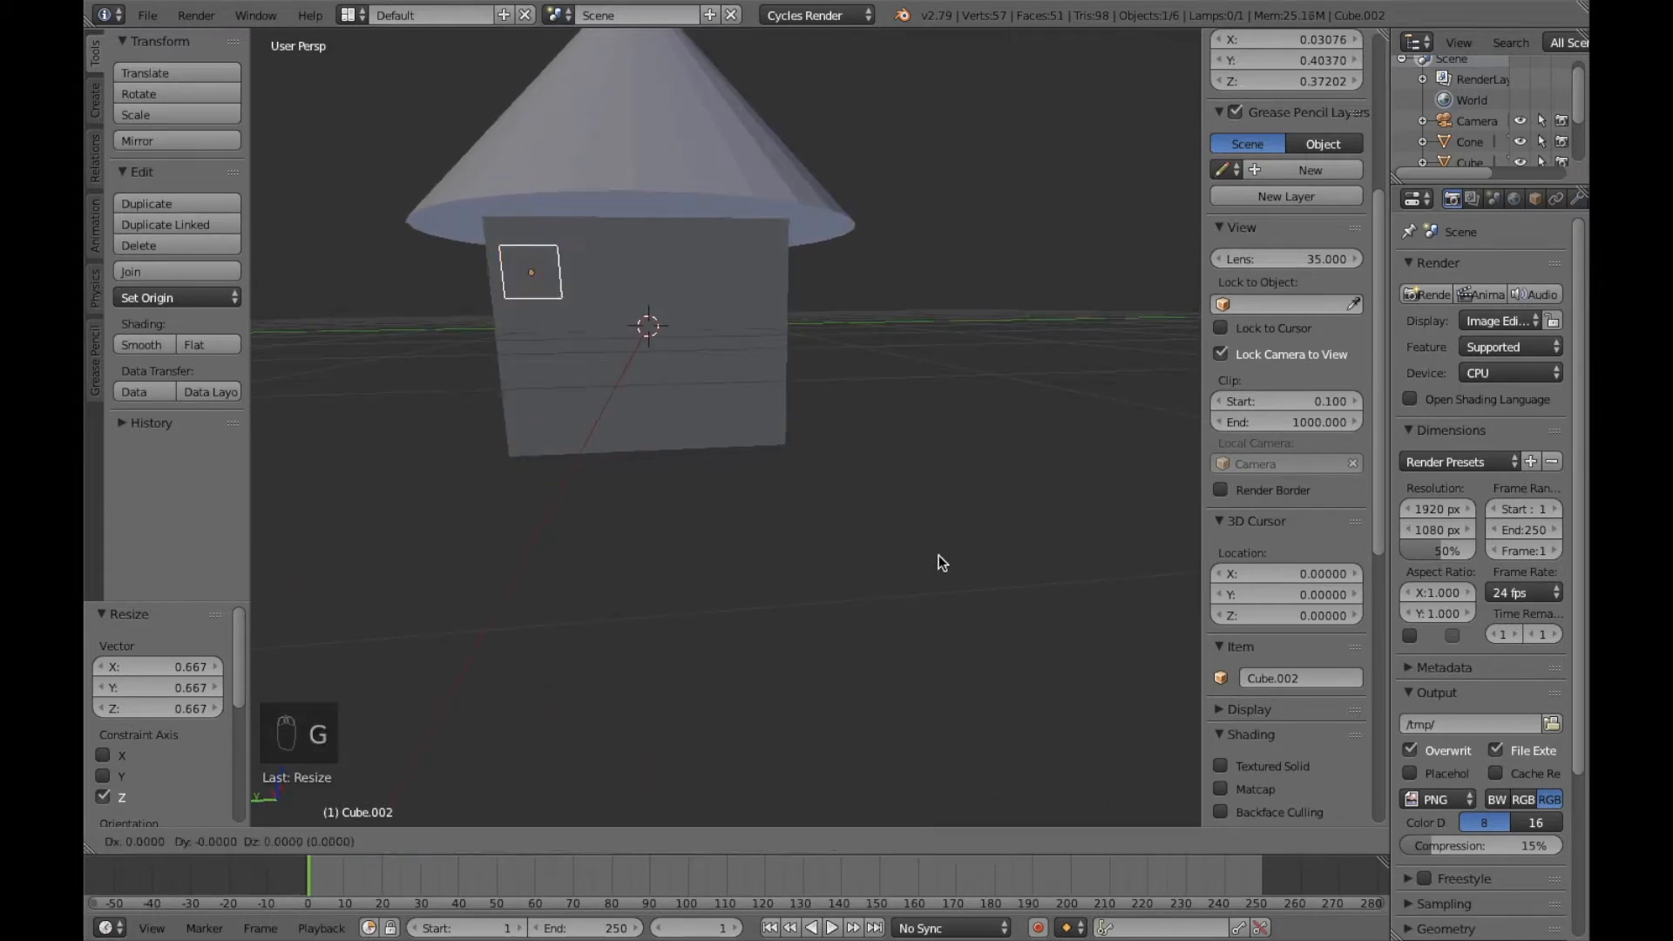
{"action": "key", "text": "y"}
{"action": "left_click", "coordinate": [952, 562]}
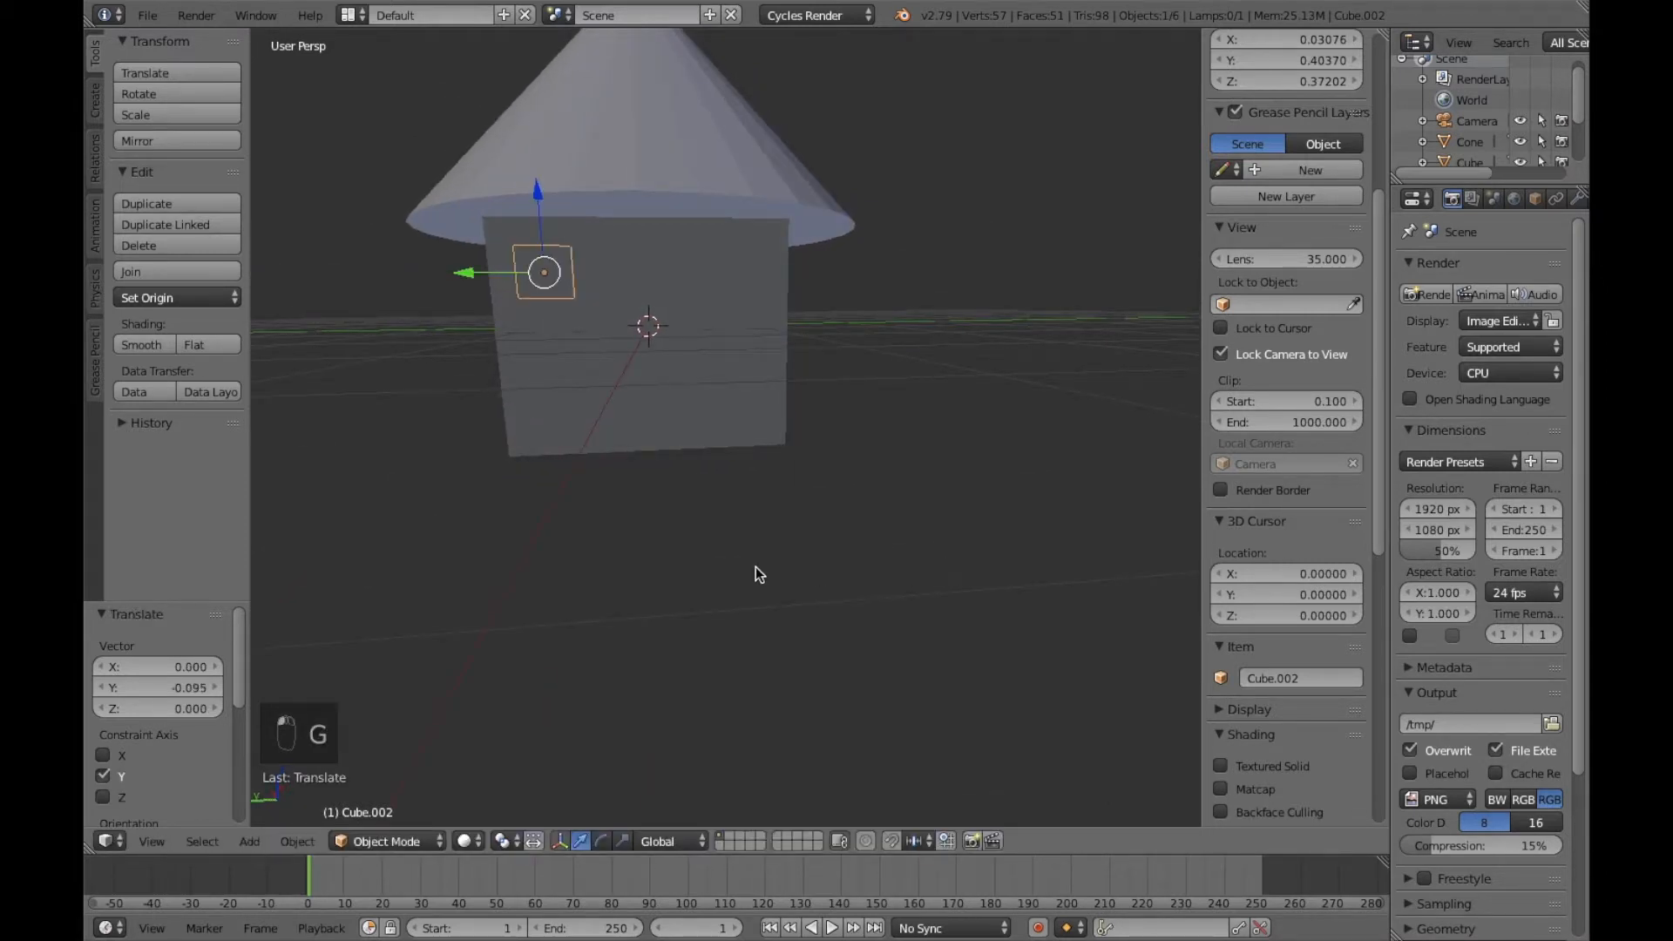
Step: Select the lamp above the house and open its light settings
{"action": "middle_click_drag", "start_coordinate": [758, 571], "coordinate": [836, 584]}
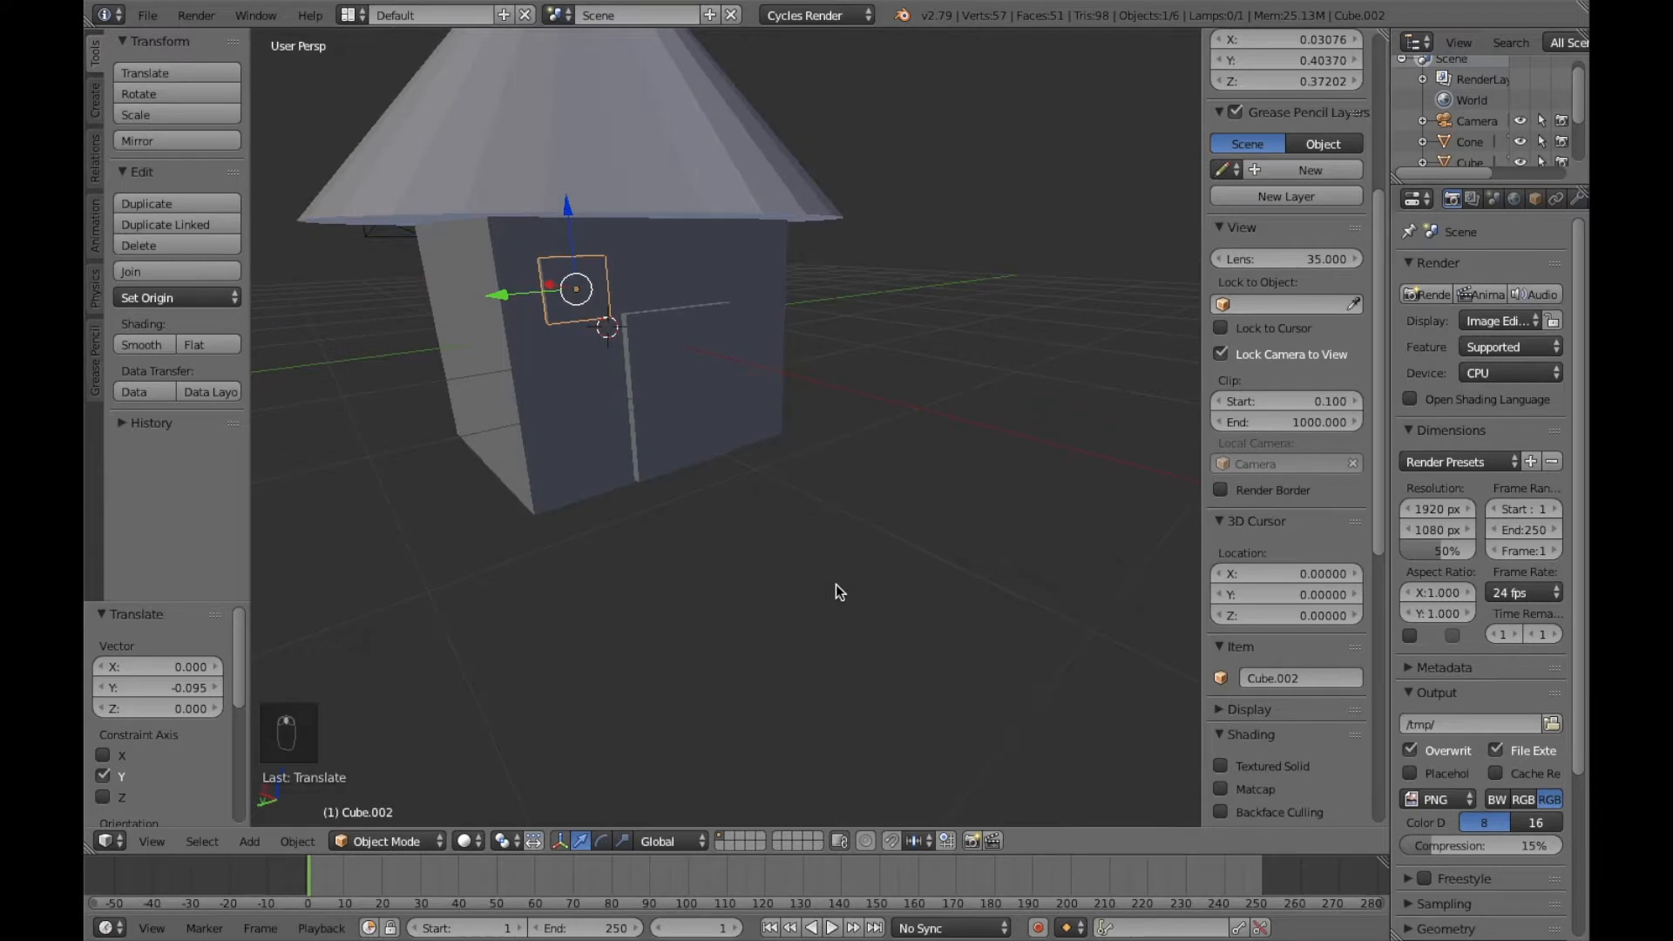
{"action": "scroll", "coordinate": [835, 584], "scroll_direction": "down", "scroll_amount": 4}
{"action": "scroll", "coordinate": [835, 584], "scroll_direction": "up", "scroll_amount": 3}
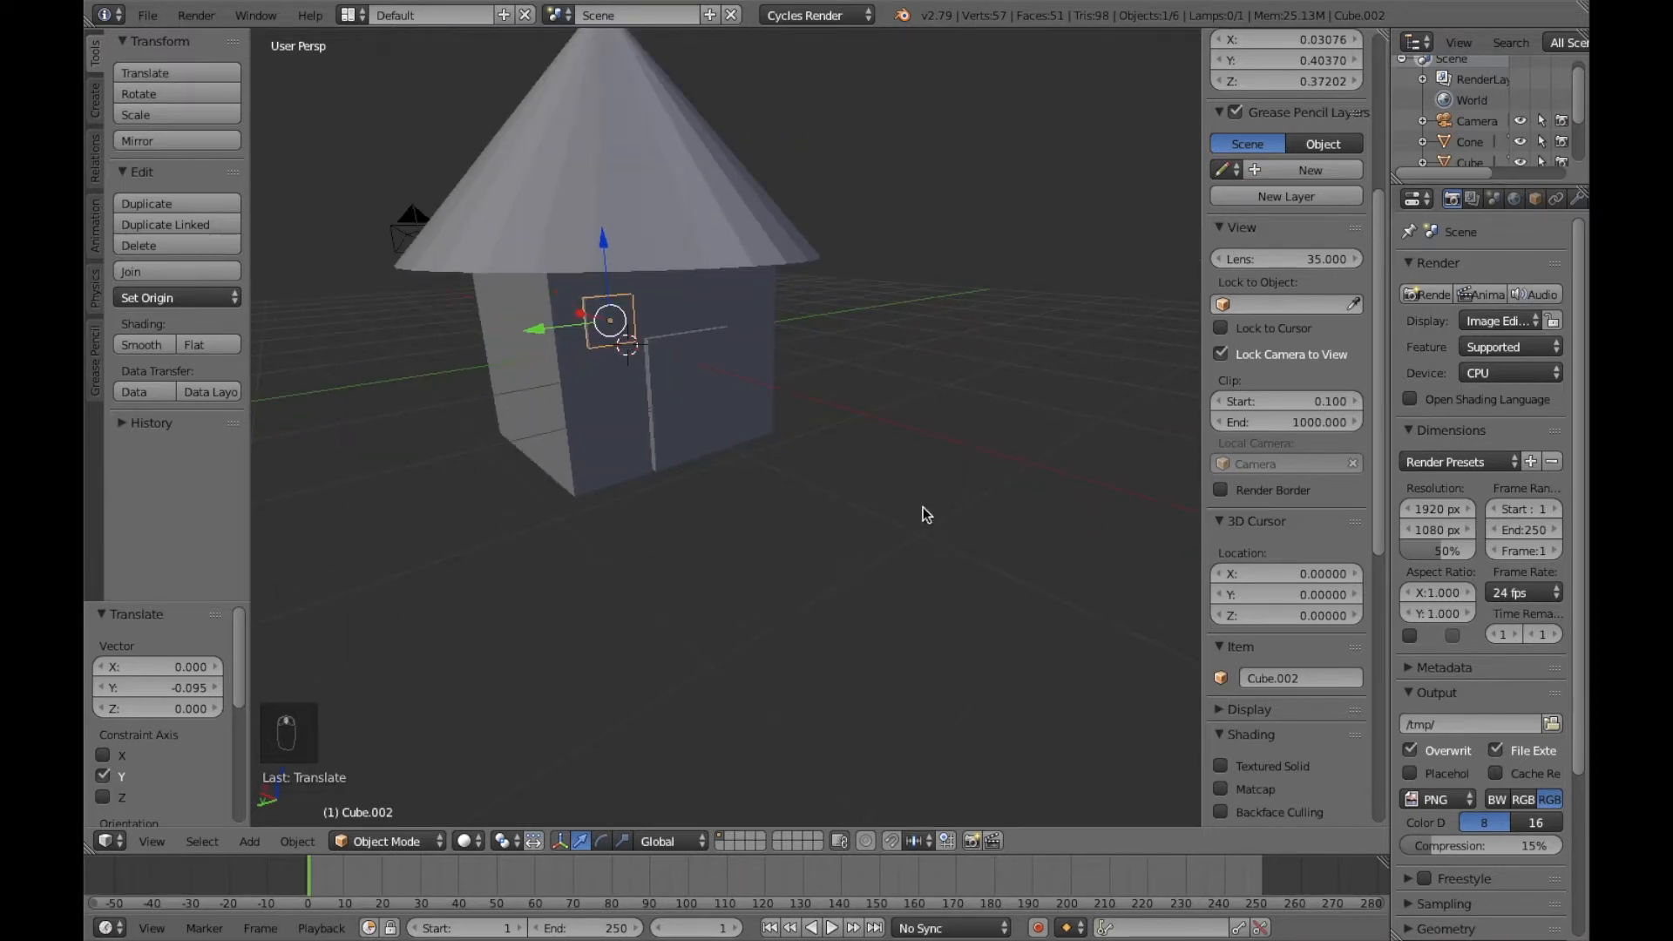
{"action": "middle_click_drag", "start_coordinate": [923, 508], "coordinate": [962, 485]}
{"action": "scroll", "coordinate": [962, 485], "scroll_direction": "down", "scroll_amount": 6}
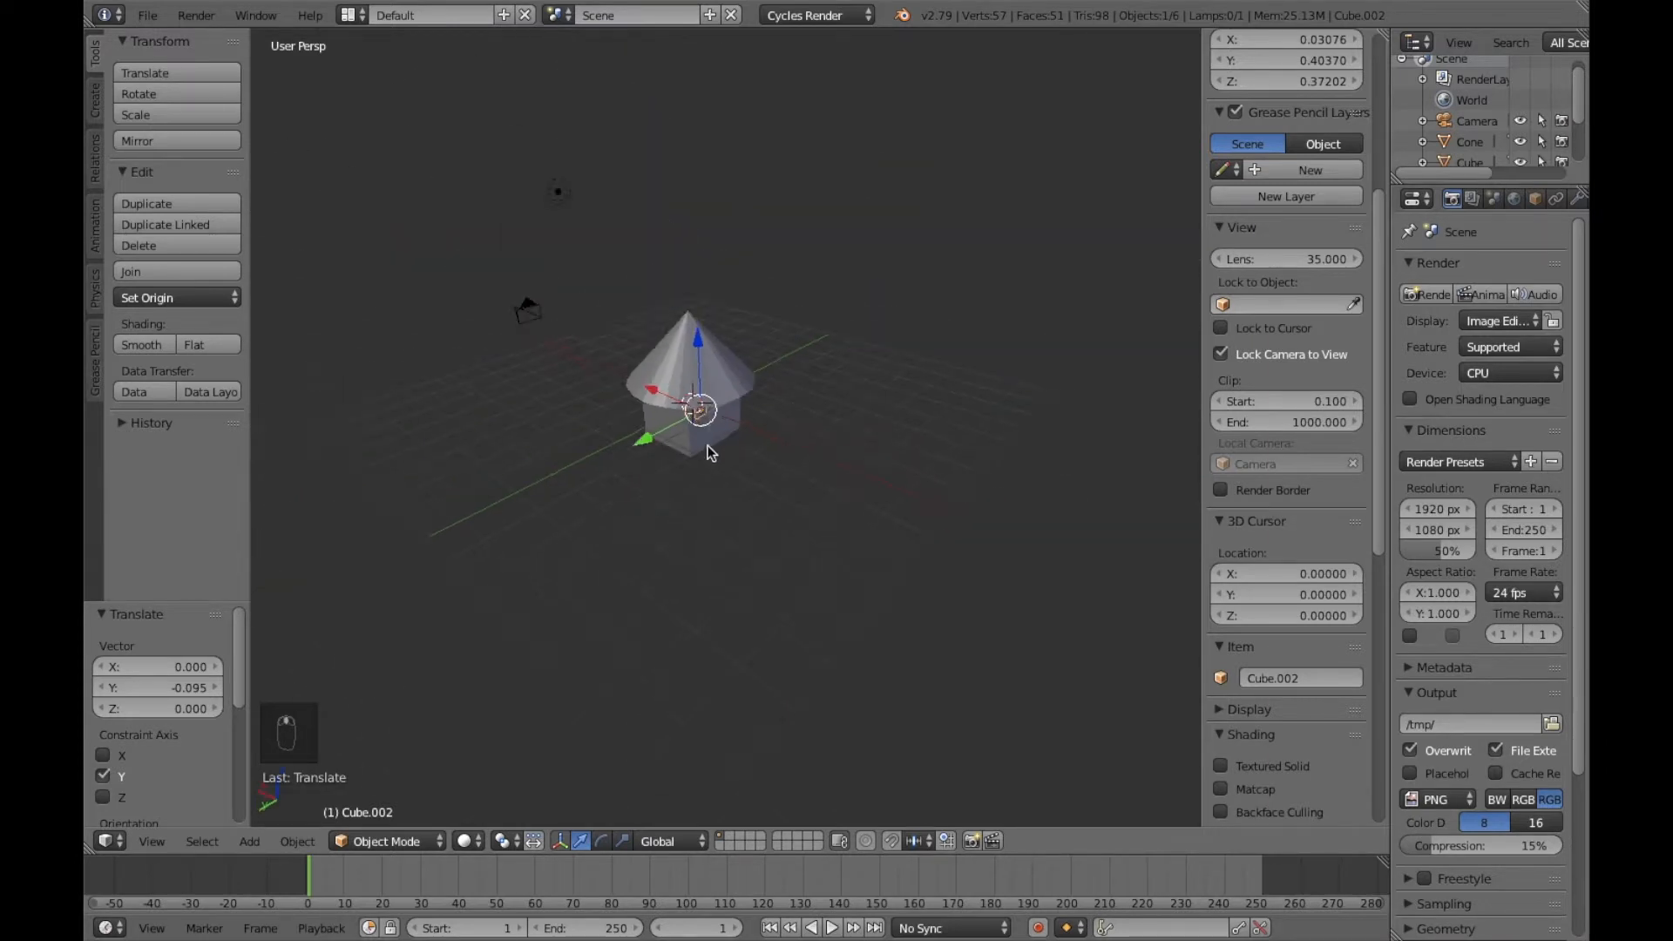
{"action": "right_click", "coordinate": [562, 199]}
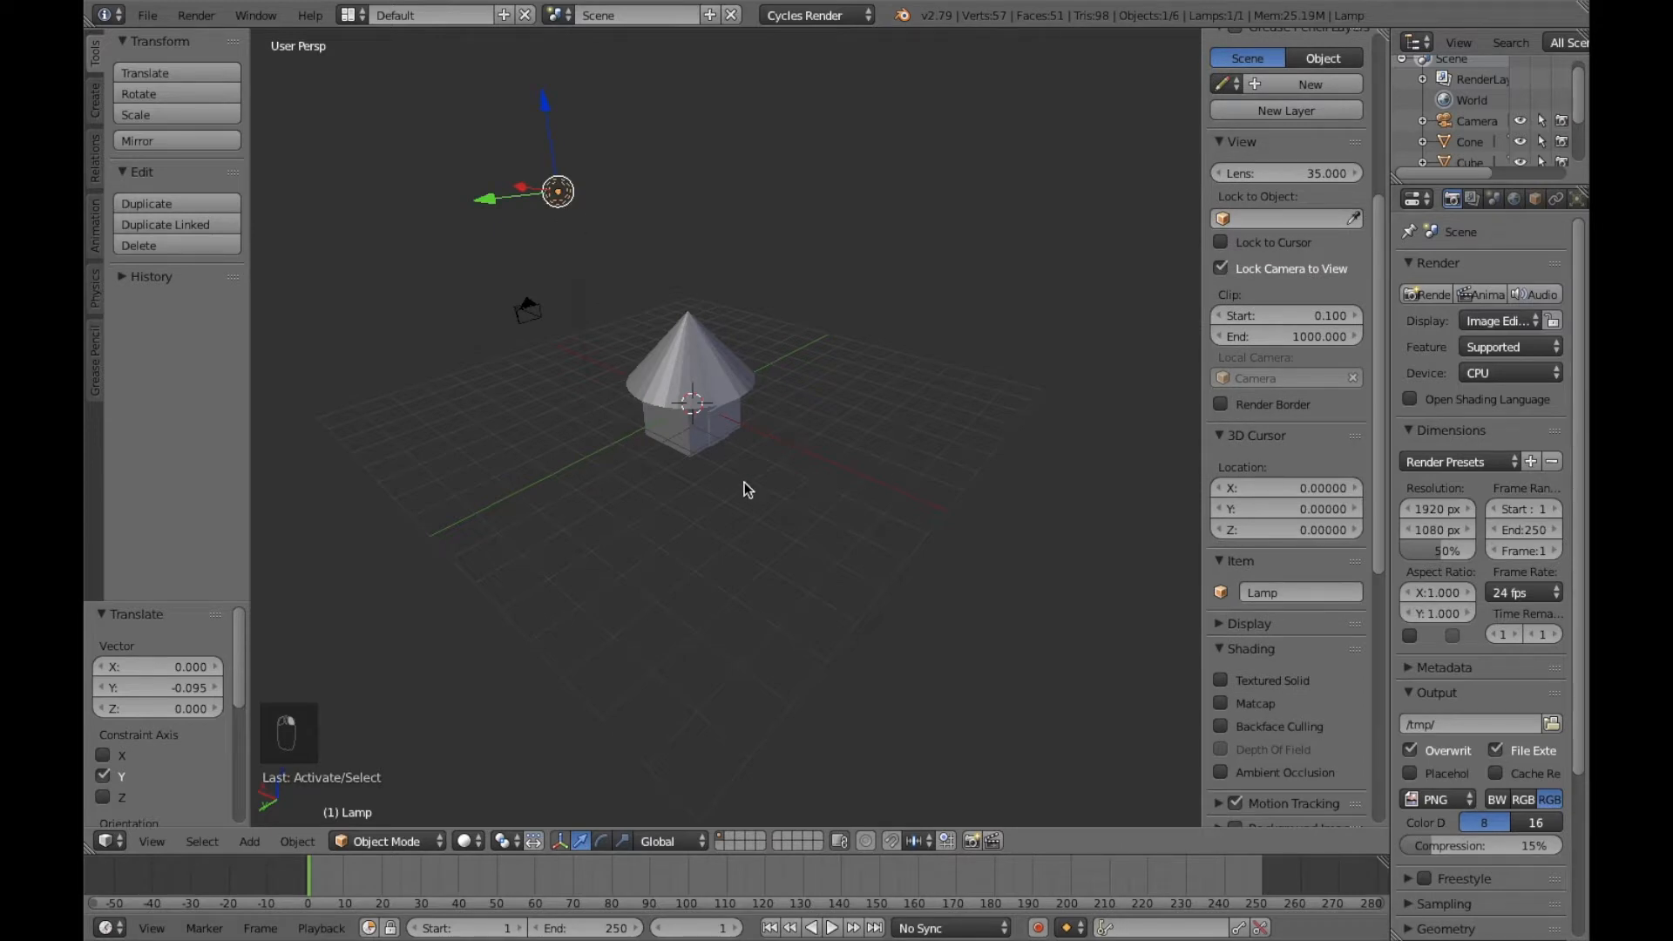
{"action": "scroll", "coordinate": [741, 495], "scroll_direction": "up", "scroll_amount": 6}
{"action": "scroll", "coordinate": [777, 507], "scroll_direction": "down", "scroll_amount": 5}
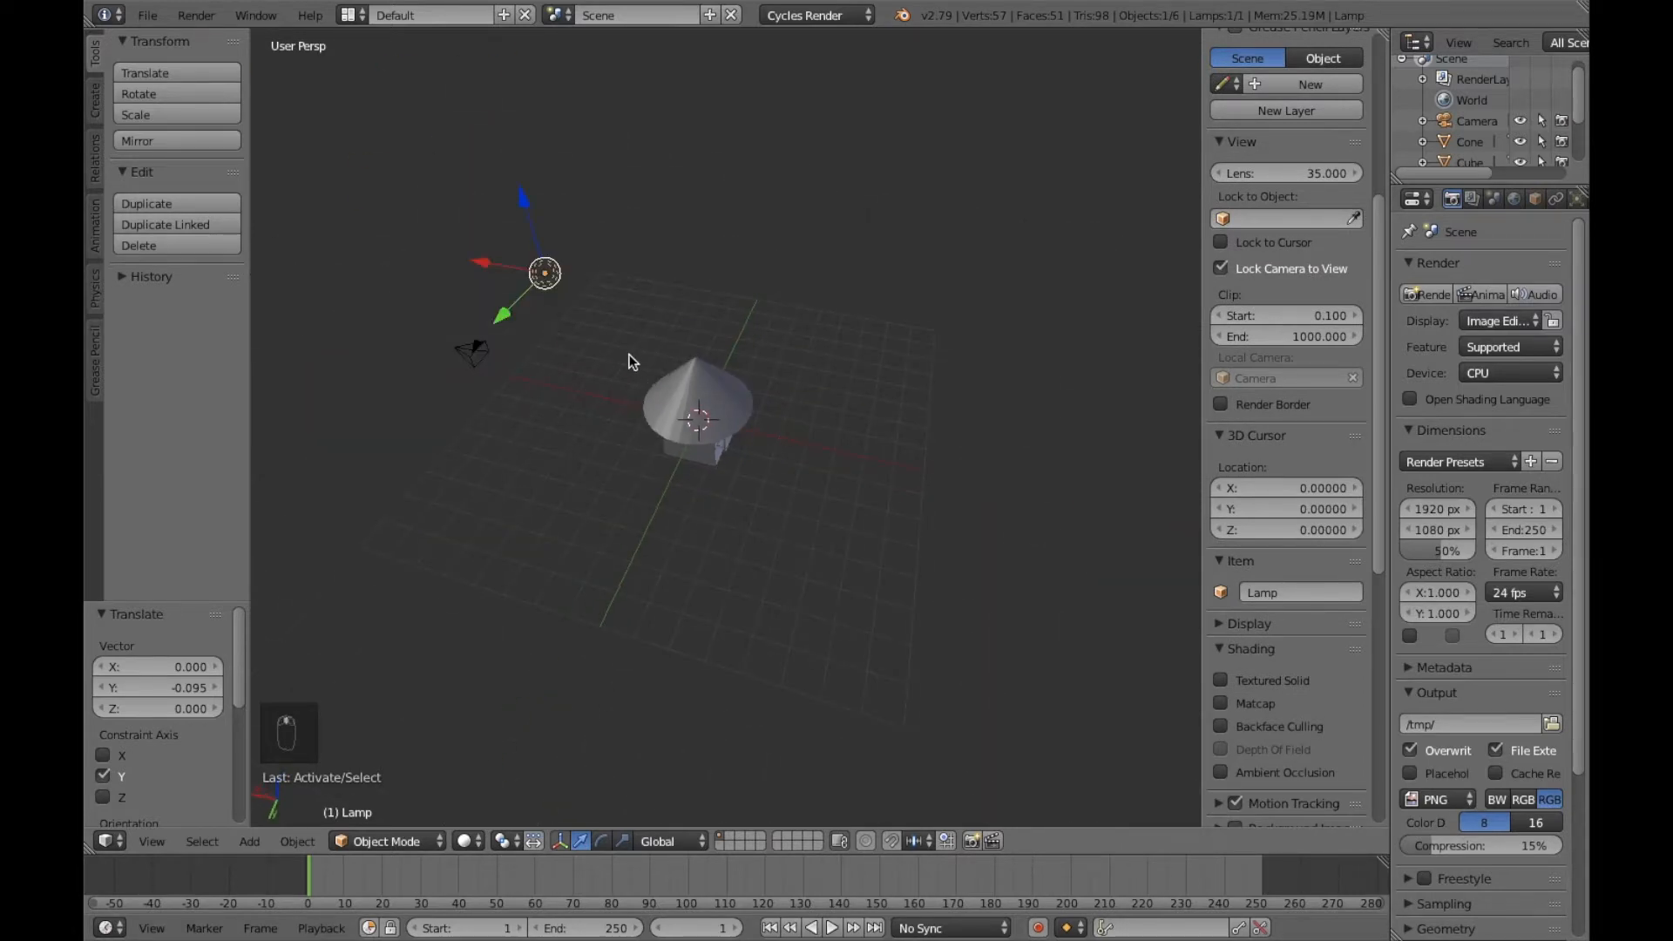
{"action": "scroll", "coordinate": [1540, 198], "scroll_direction": "down", "scroll_amount": 1}
{"action": "left_click", "coordinate": [1557, 199]}
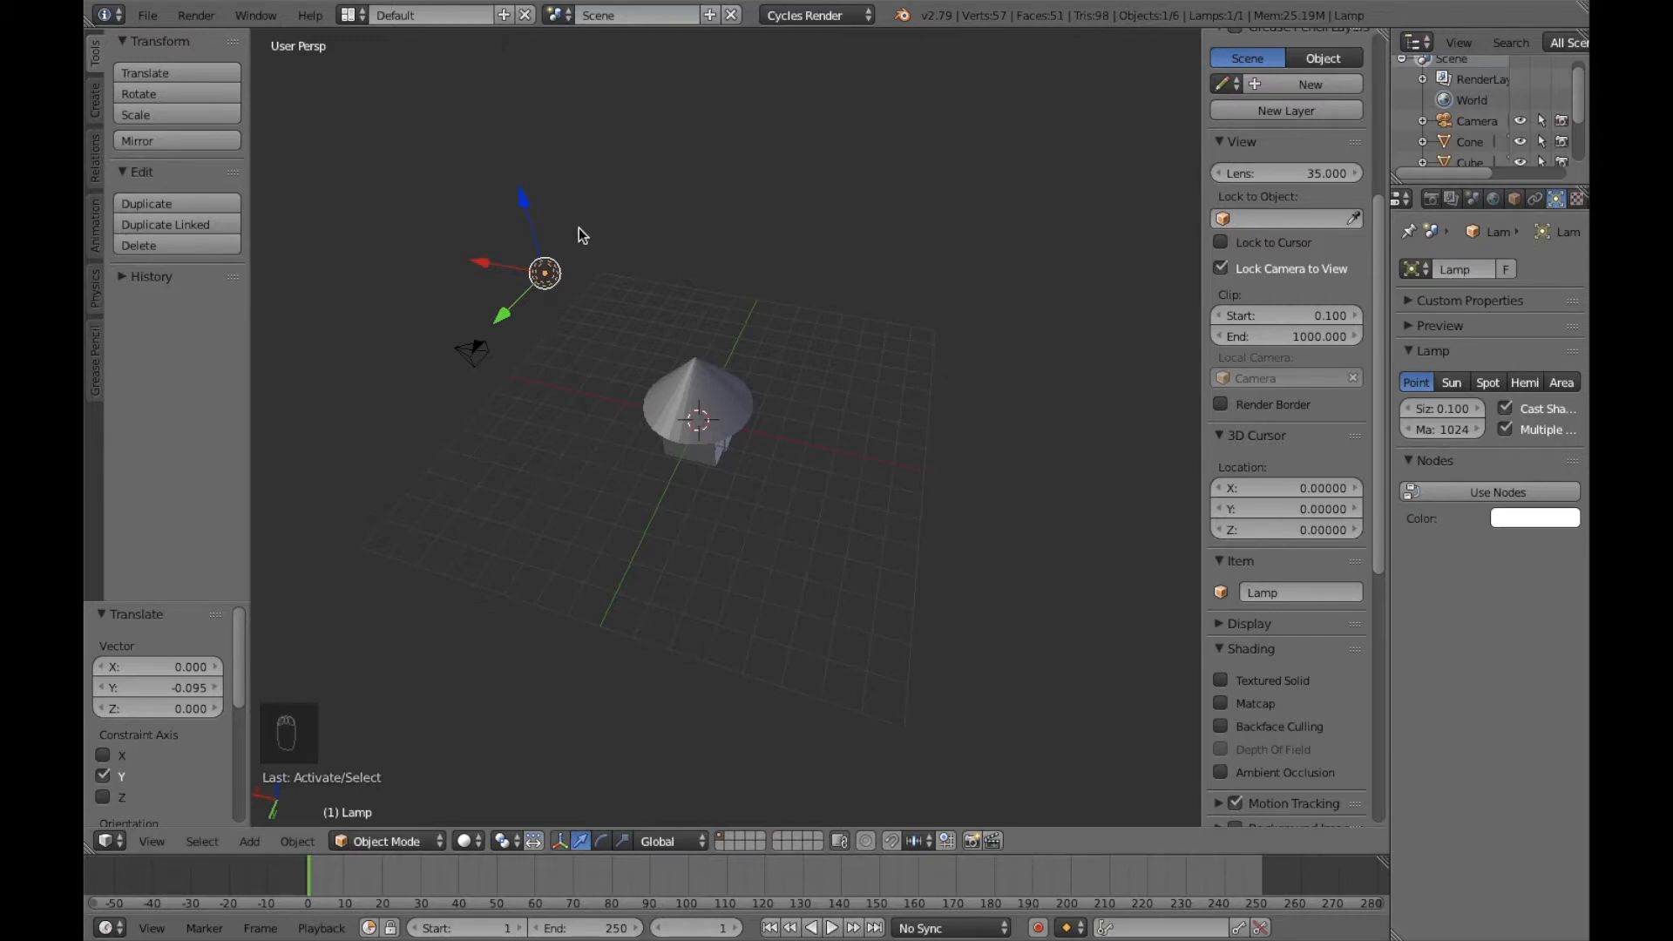
Step: Duplicate the window slab and place the copy about -1.52 units along Y on the door's other side
{"action": "middle_click_drag", "start_coordinate": [975, 609], "coordinate": [747, 505]}
{"action": "scroll", "coordinate": [736, 496], "scroll_direction": "up", "scroll_amount": 6}
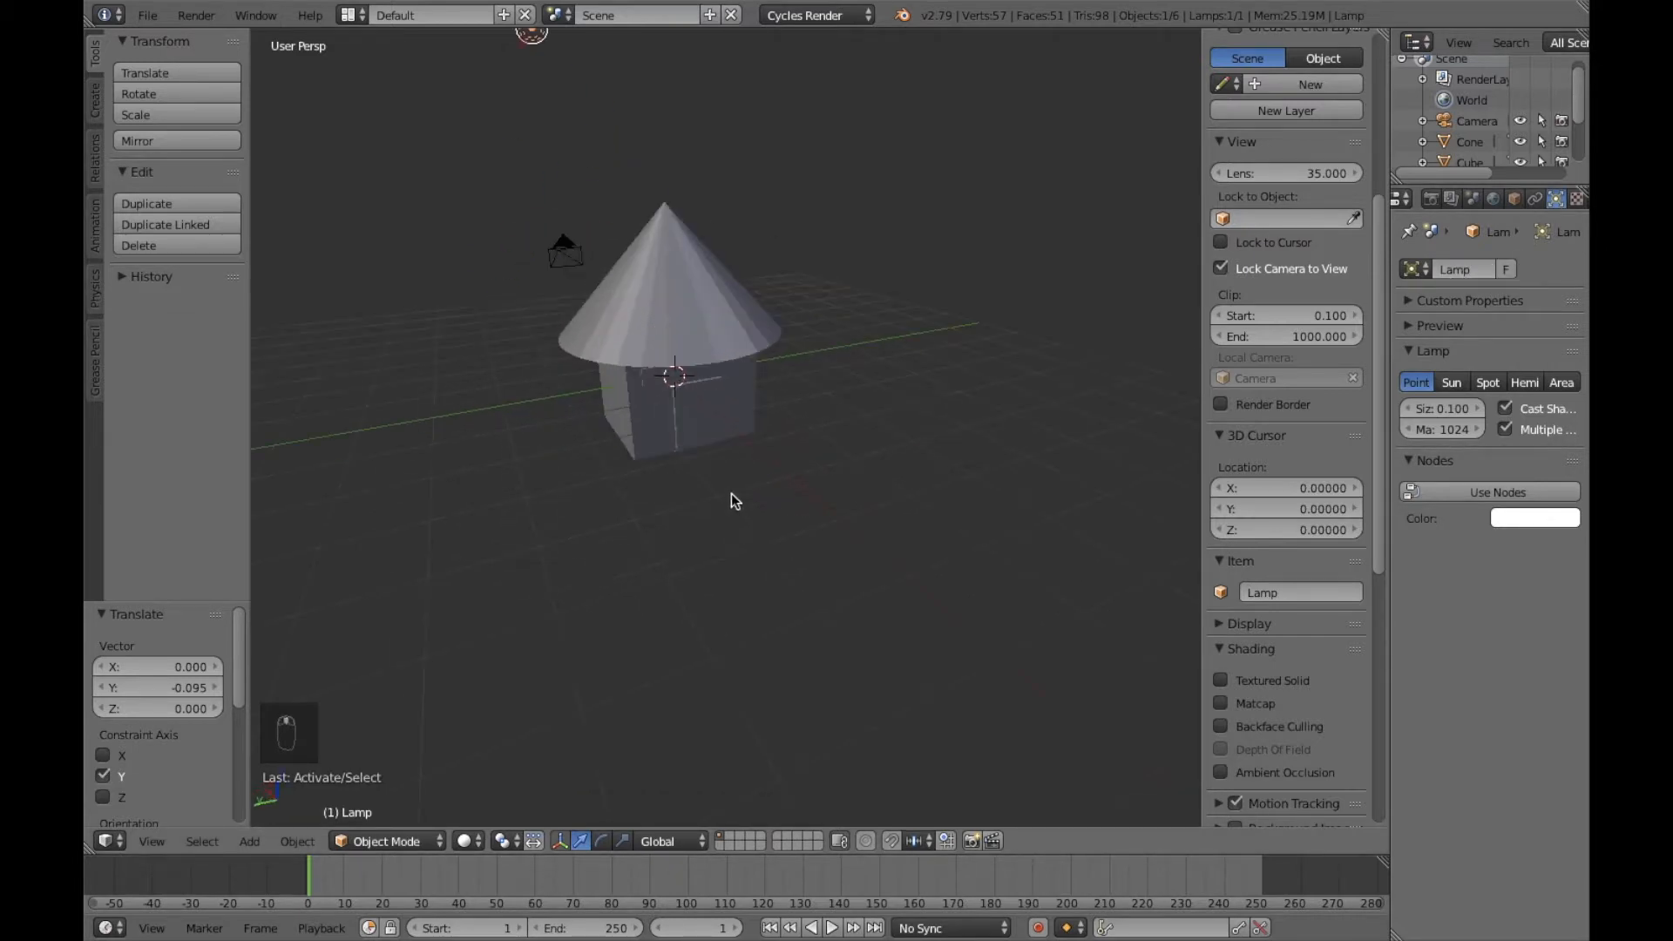
{"action": "scroll", "coordinate": [737, 519], "scroll_direction": "up", "scroll_amount": 5}
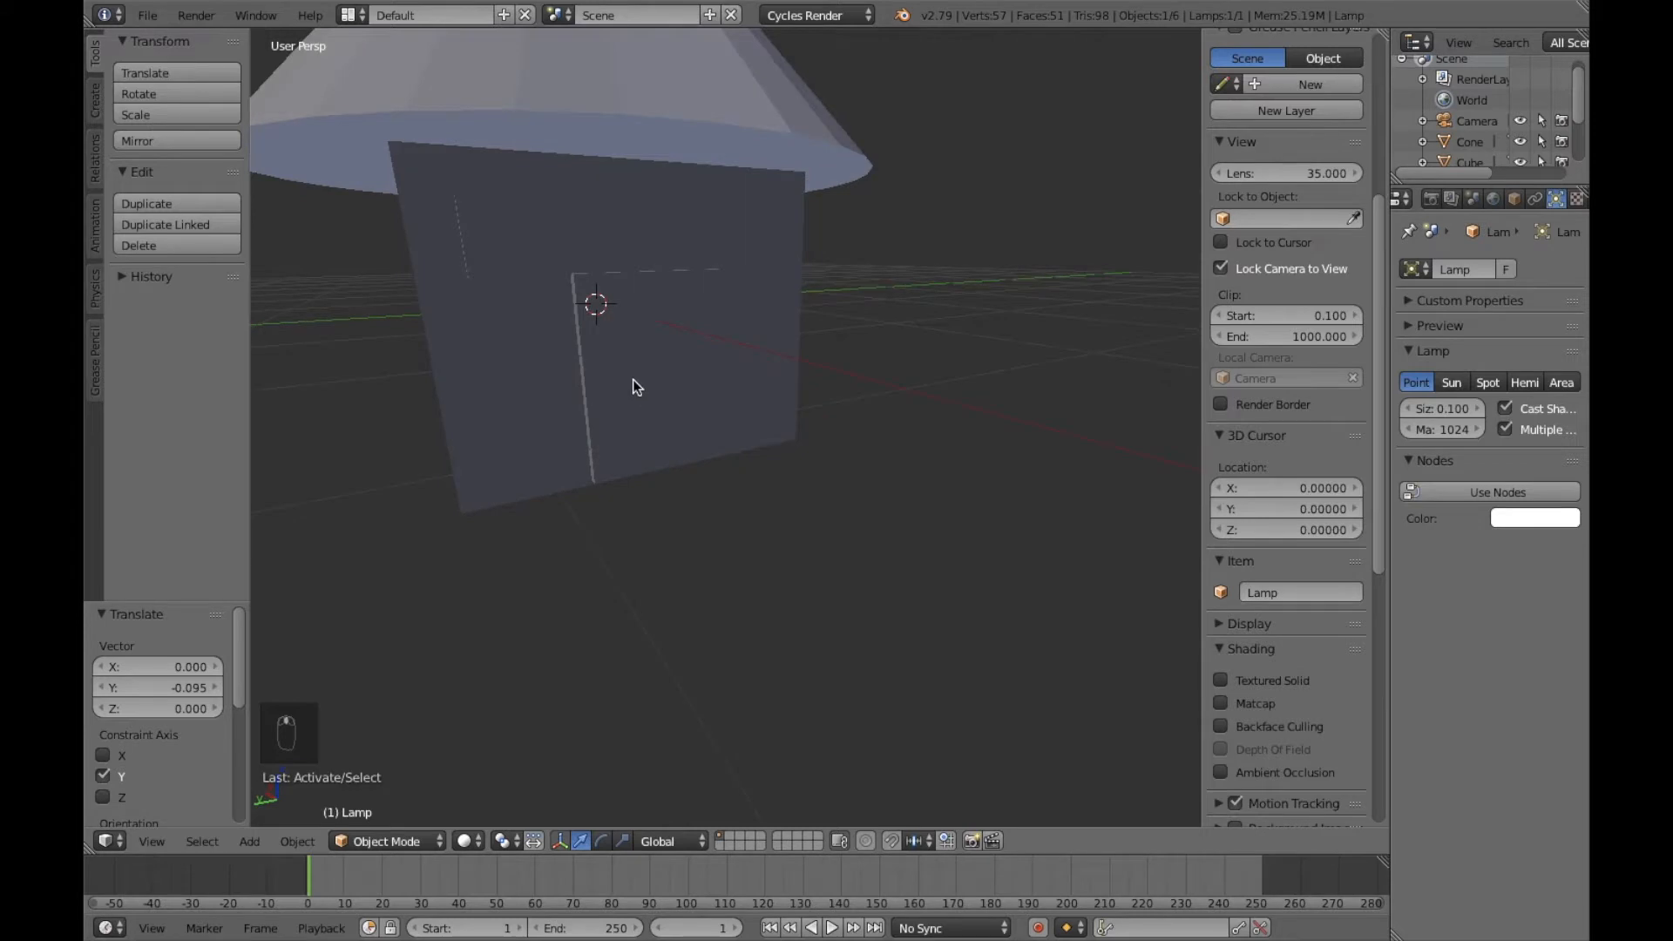
{"action": "right_click", "coordinate": [507, 266]}
{"action": "key", "text": "shift+d"}
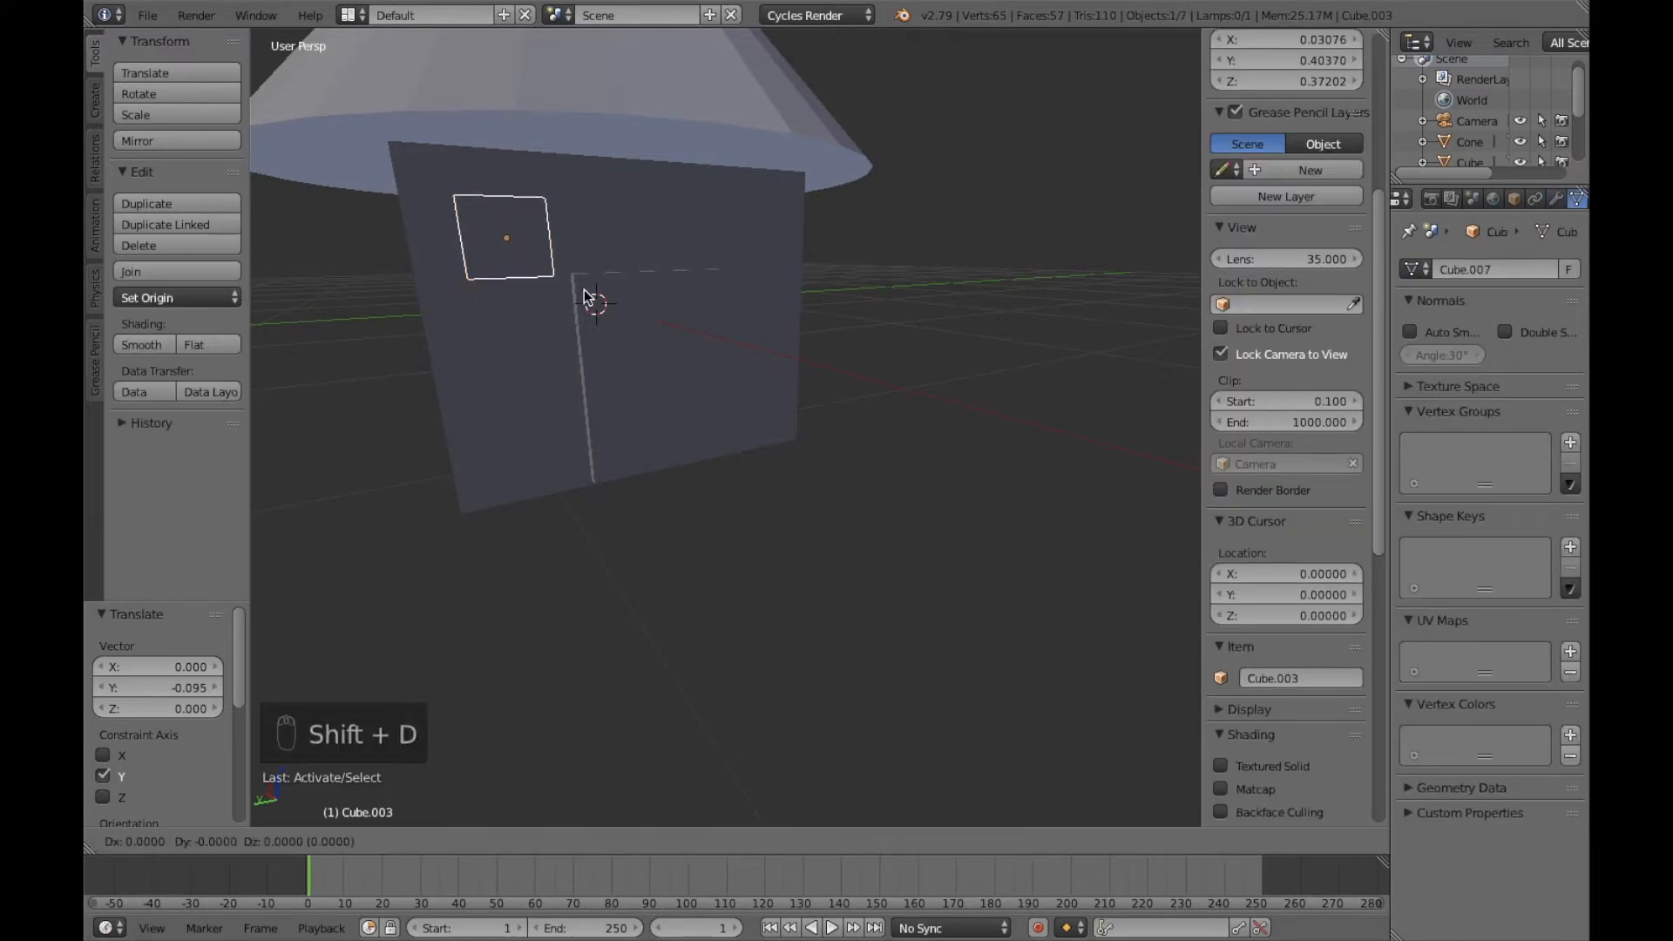
{"action": "key", "text": "x"}
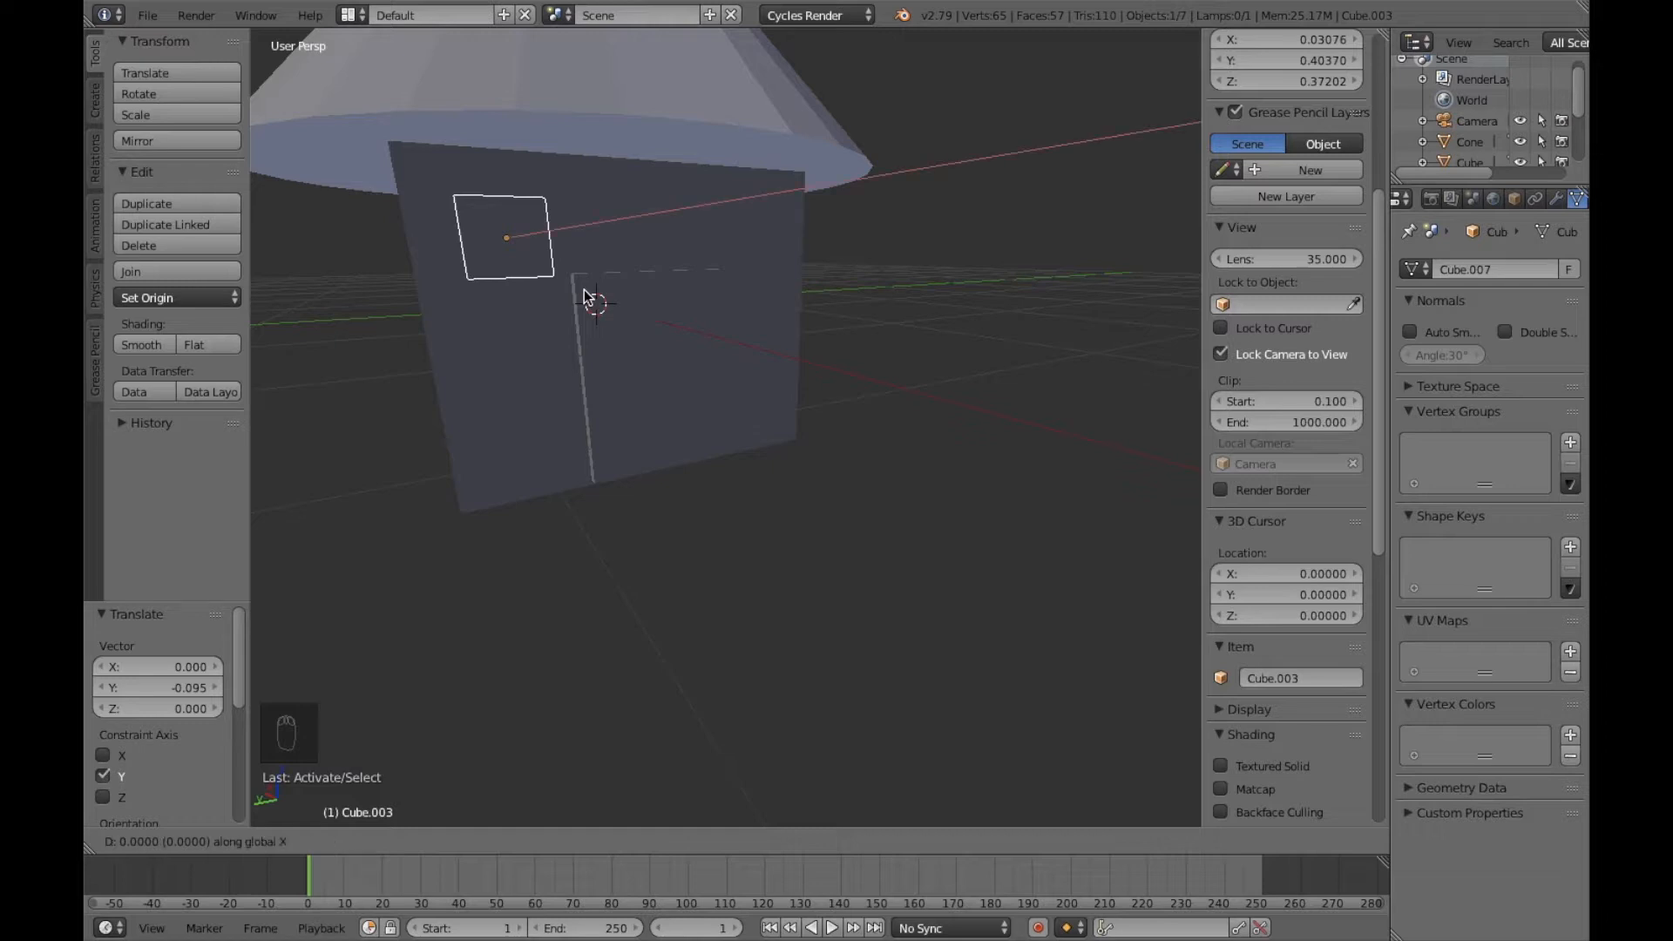
{"action": "key", "text": "y"}
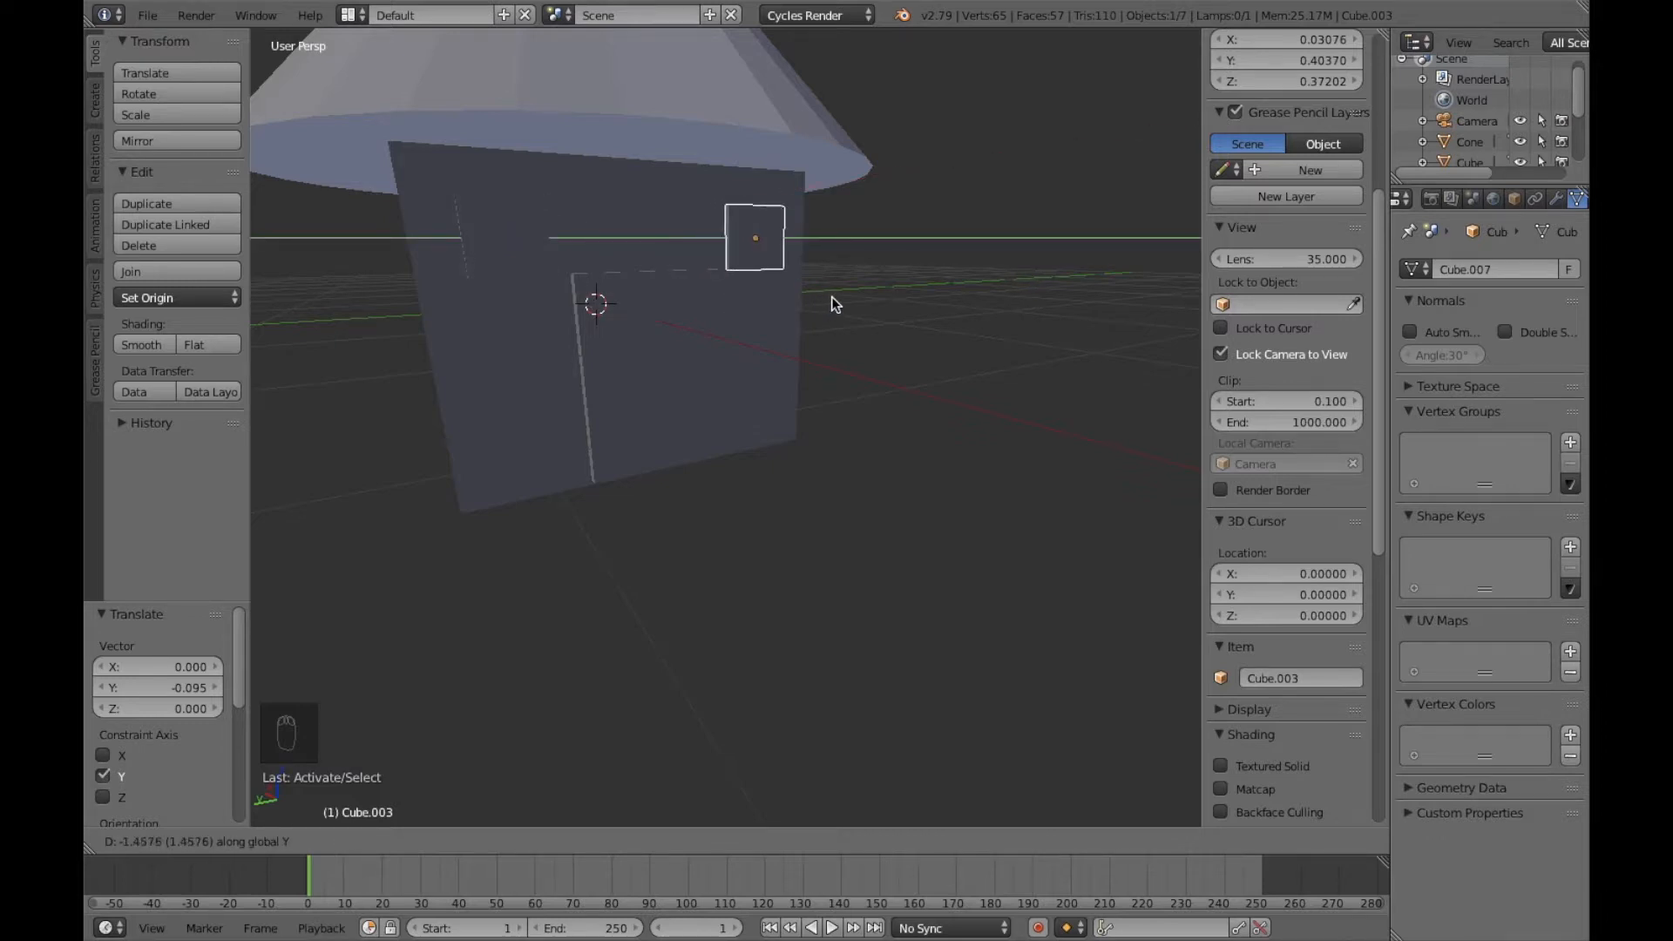
{"action": "left_click", "coordinate": [842, 298]}
Step: Examine the door and both windows on the house front from several angles and distances
{"action": "mouse_move", "coordinate": [766, 478]}
{"action": "middle_mouse_down"}
{"action": "mouse_move", "coordinate": [759, 458]}
{"action": "mouse_move", "coordinate": [806, 405]}
{"action": "mouse_move", "coordinate": [850, 494]}
{"action": "mouse_move", "coordinate": [695, 478]}
{"action": "mouse_move", "coordinate": [779, 504]}
{"action": "middle_mouse_up"}
{"action": "scroll", "coordinate": [837, 470], "scroll_direction": "down", "scroll_amount": 5}
{"action": "scroll", "coordinate": [792, 517], "scroll_direction": "up", "scroll_amount": 4}
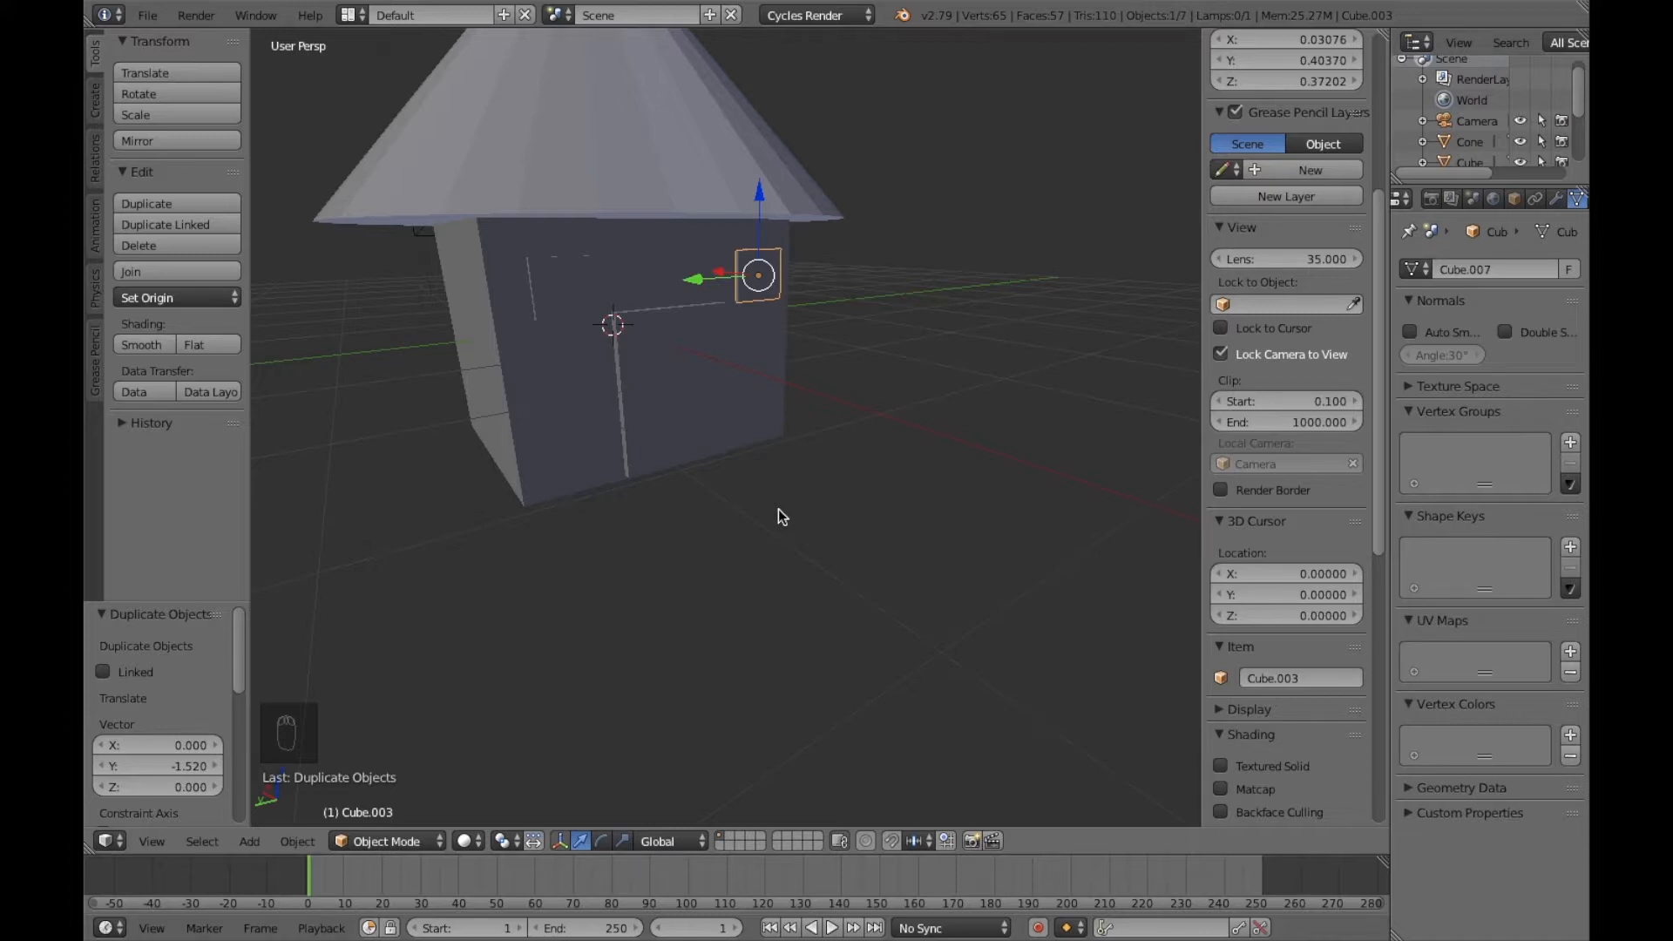
{"action": "middle_click_drag", "start_coordinate": [587, 562], "coordinate": [583, 528]}
{"action": "scroll", "coordinate": [745, 461], "scroll_direction": "down", "scroll_amount": 3}
{"action": "scroll", "coordinate": [746, 461], "scroll_direction": "up", "scroll_amount": 4}
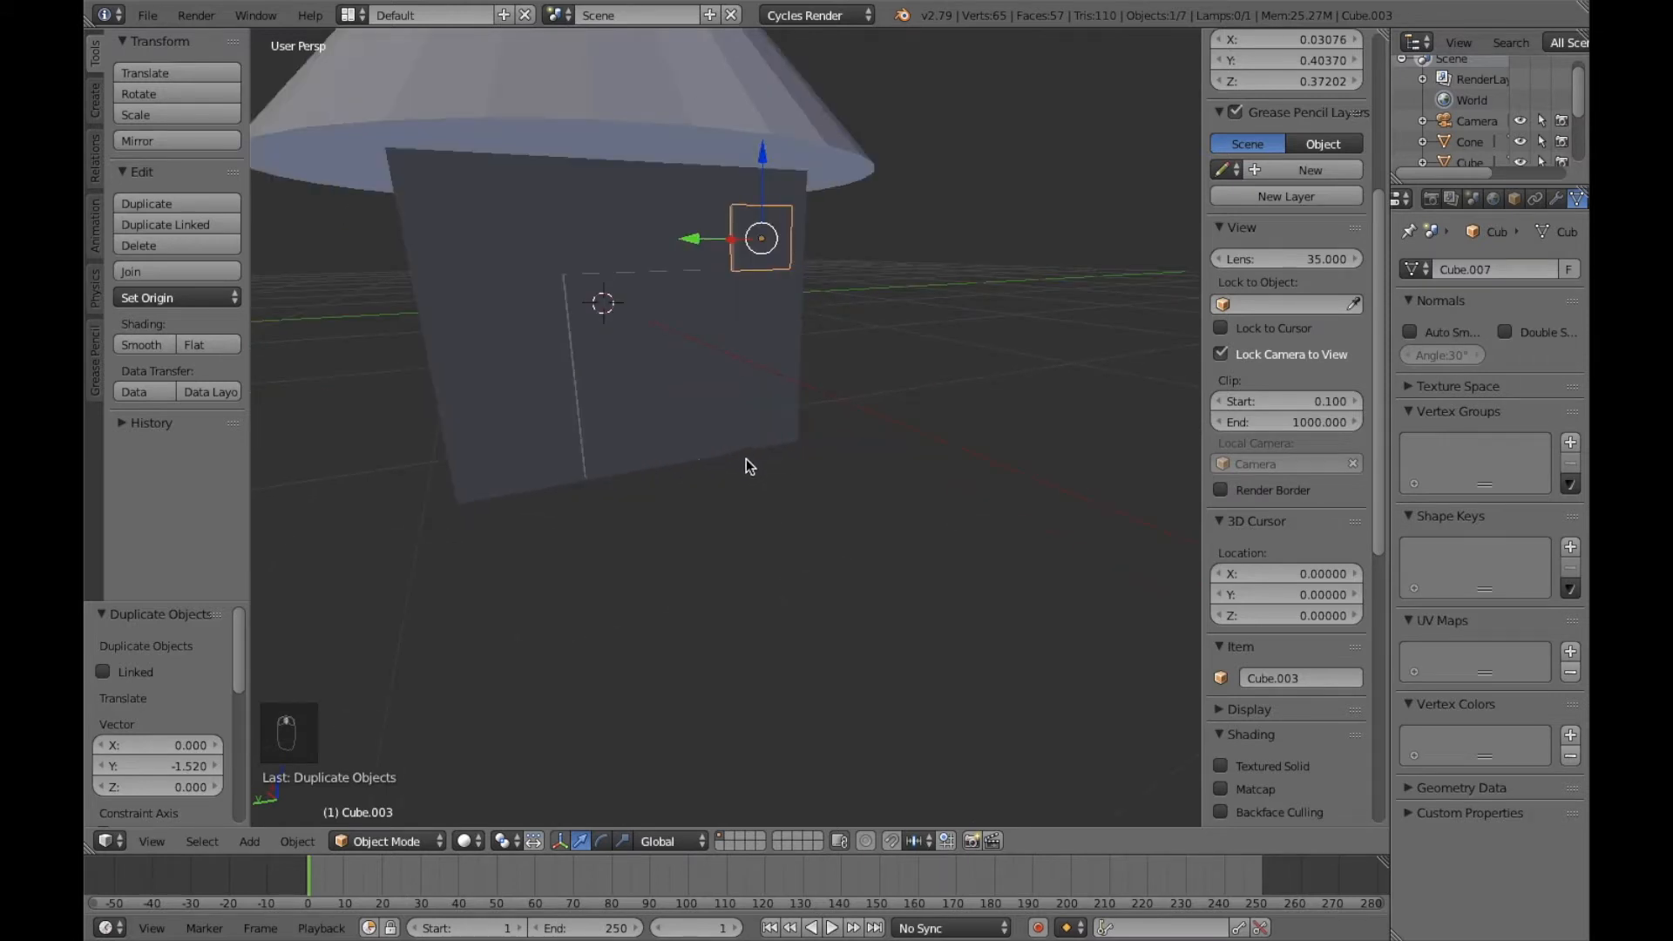
{"action": "middle_click_drag", "start_coordinate": [754, 441], "coordinate": [649, 508]}
{"action": "scroll", "coordinate": [790, 483], "scroll_direction": "down", "scroll_amount": 3}
{"action": "scroll", "coordinate": [661, 467], "scroll_direction": "down", "scroll_amount": 2}
{"action": "scroll", "coordinate": [662, 483], "scroll_direction": "up", "scroll_amount": 2}
Step: Add a UV sphere and raise it about 3.8 units along the Z axis above the cone roof
{"action": "key", "text": "shift+a"}
{"action": "mouse_move", "coordinate": [664, 491]}
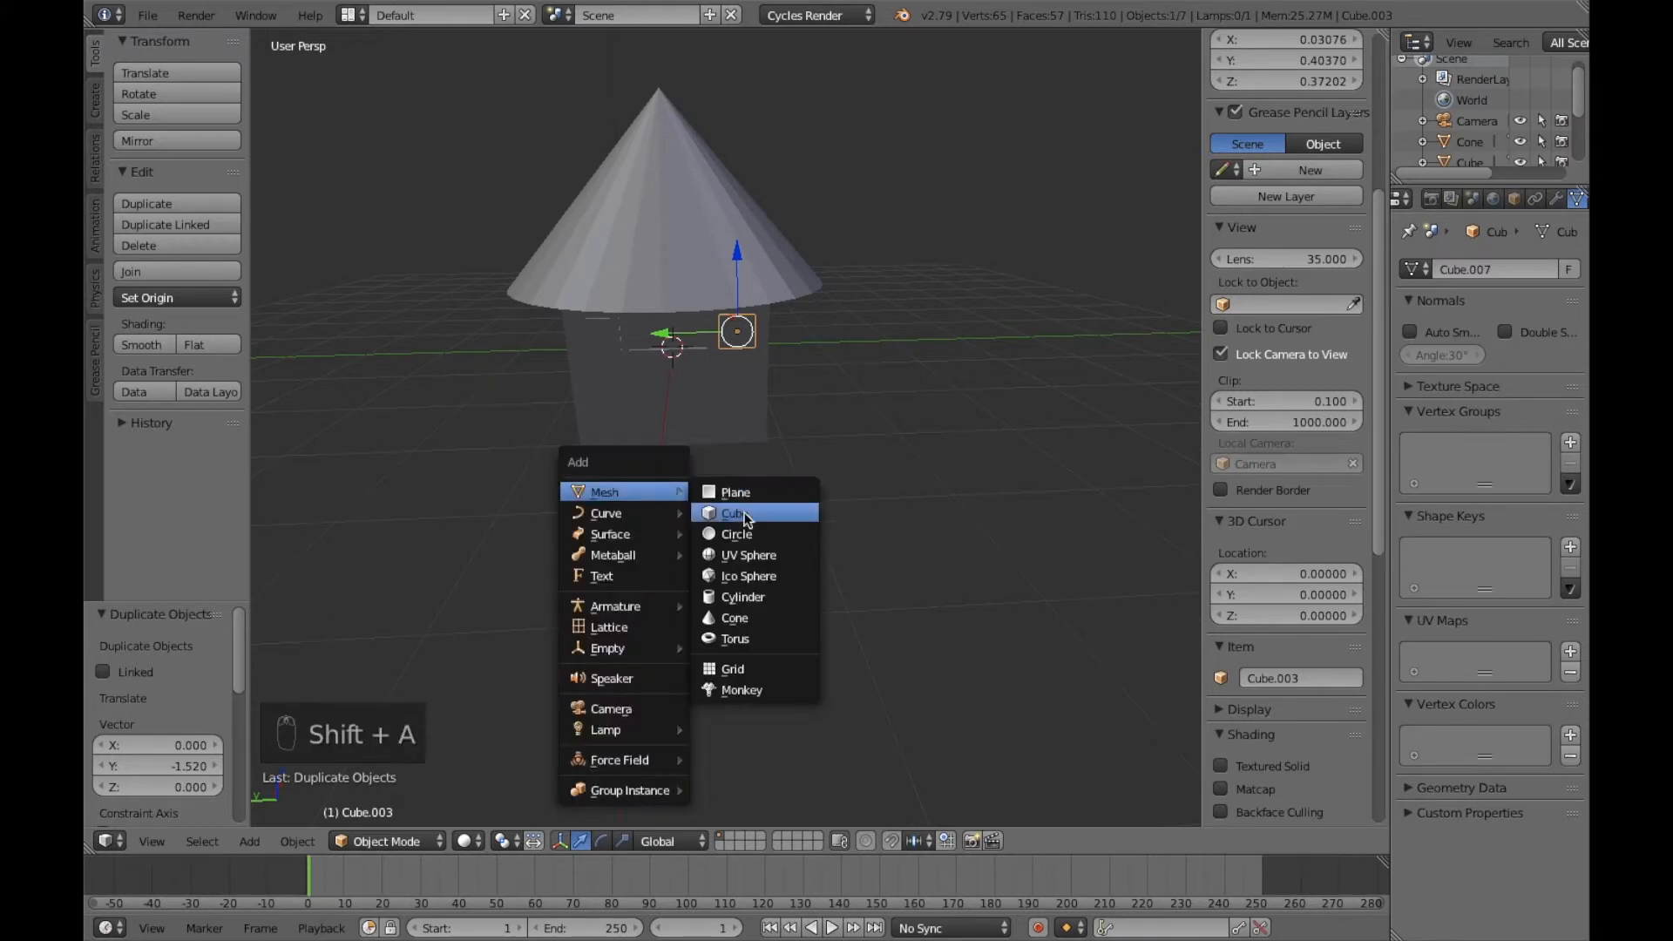
{"action": "left_click", "coordinate": [744, 556]}
{"action": "middle_click_drag", "start_coordinate": [678, 519], "coordinate": [687, 524]}
{"action": "key", "text": "g"}
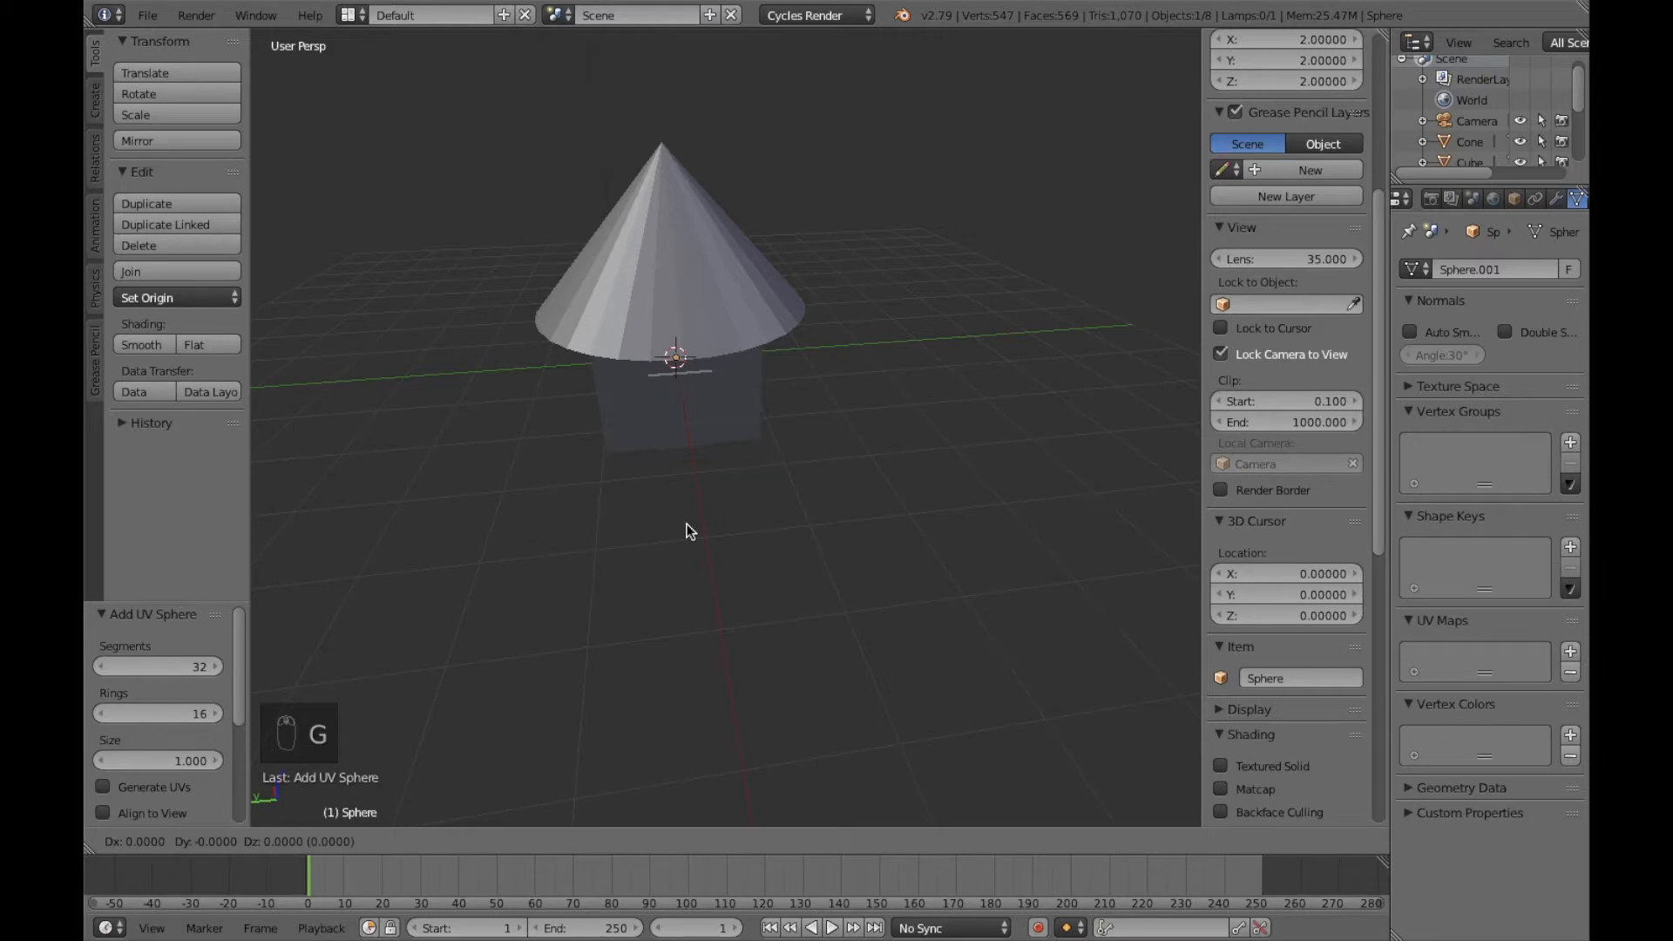
{"action": "key", "text": "z"}
{"action": "left_click", "coordinate": [700, 228]}
Step: Scale the sphere down to about 0.3 of its size and lower it about 0.616 units along Z toward the roof tip
{"action": "middle_click_drag", "start_coordinate": [701, 228], "coordinate": [816, 327]}
{"action": "scroll", "coordinate": [887, 354], "scroll_direction": "down", "scroll_amount": 6}
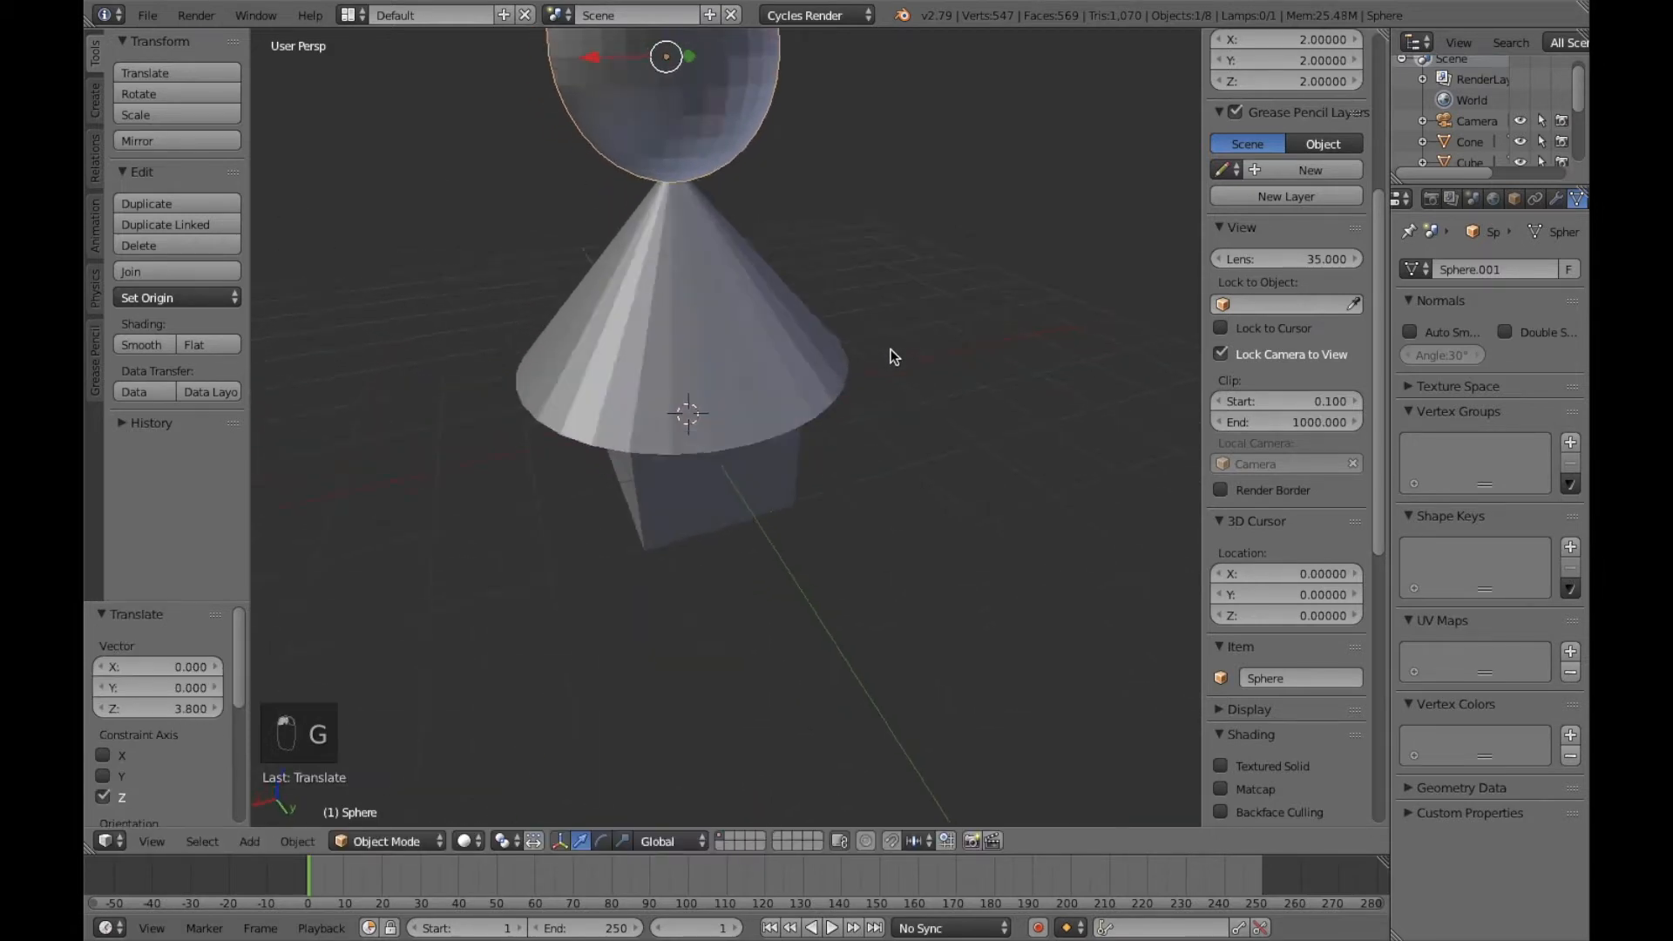
{"action": "key", "text": "s"}
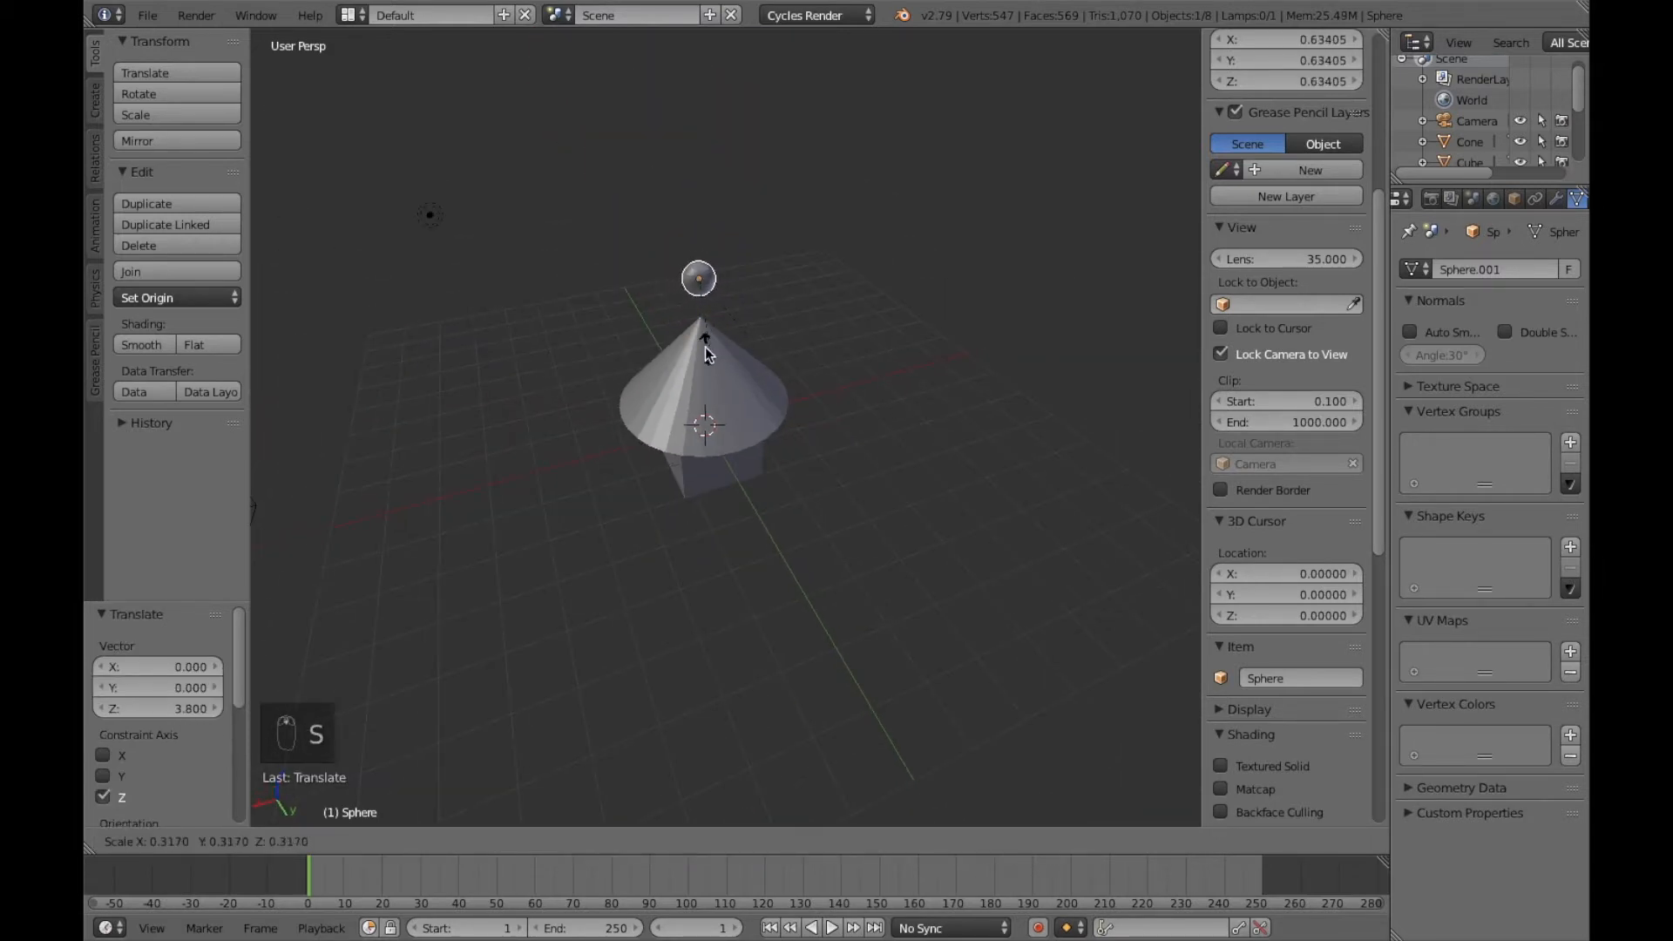
{"action": "left_click", "coordinate": [665, 334]}
{"action": "middle_click_drag", "start_coordinate": [666, 335], "coordinate": [655, 441]}
{"action": "scroll", "coordinate": [649, 421], "scroll_direction": "up", "scroll_amount": 3}
{"action": "middle_click_drag", "start_coordinate": [719, 384], "coordinate": [753, 504], "text": "shift"}
{"action": "key", "text": "g"}
{"action": "key", "text": "z"}
{"action": "left_click", "coordinate": [746, 577]}
Step: Scale the sphere to about 0.518 of its size and lower it about 0.195 units along Z onto the cone's tip
{"action": "key", "text": "s"}
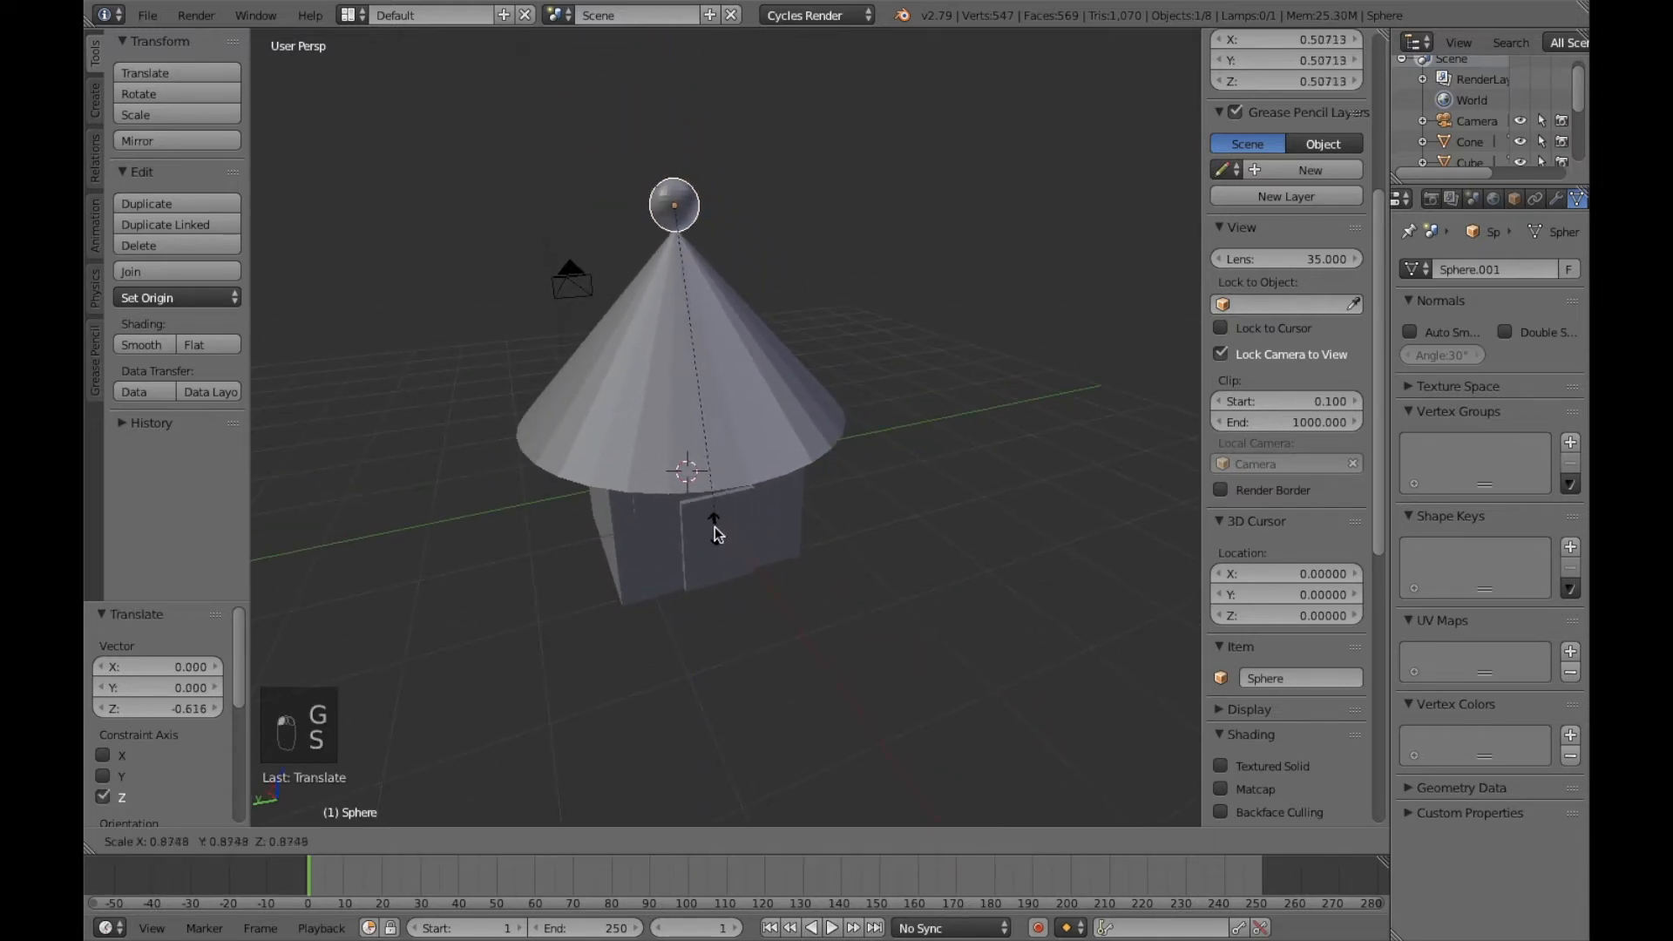
{"action": "left_click", "coordinate": [629, 392]}
{"action": "key", "text": "z"}
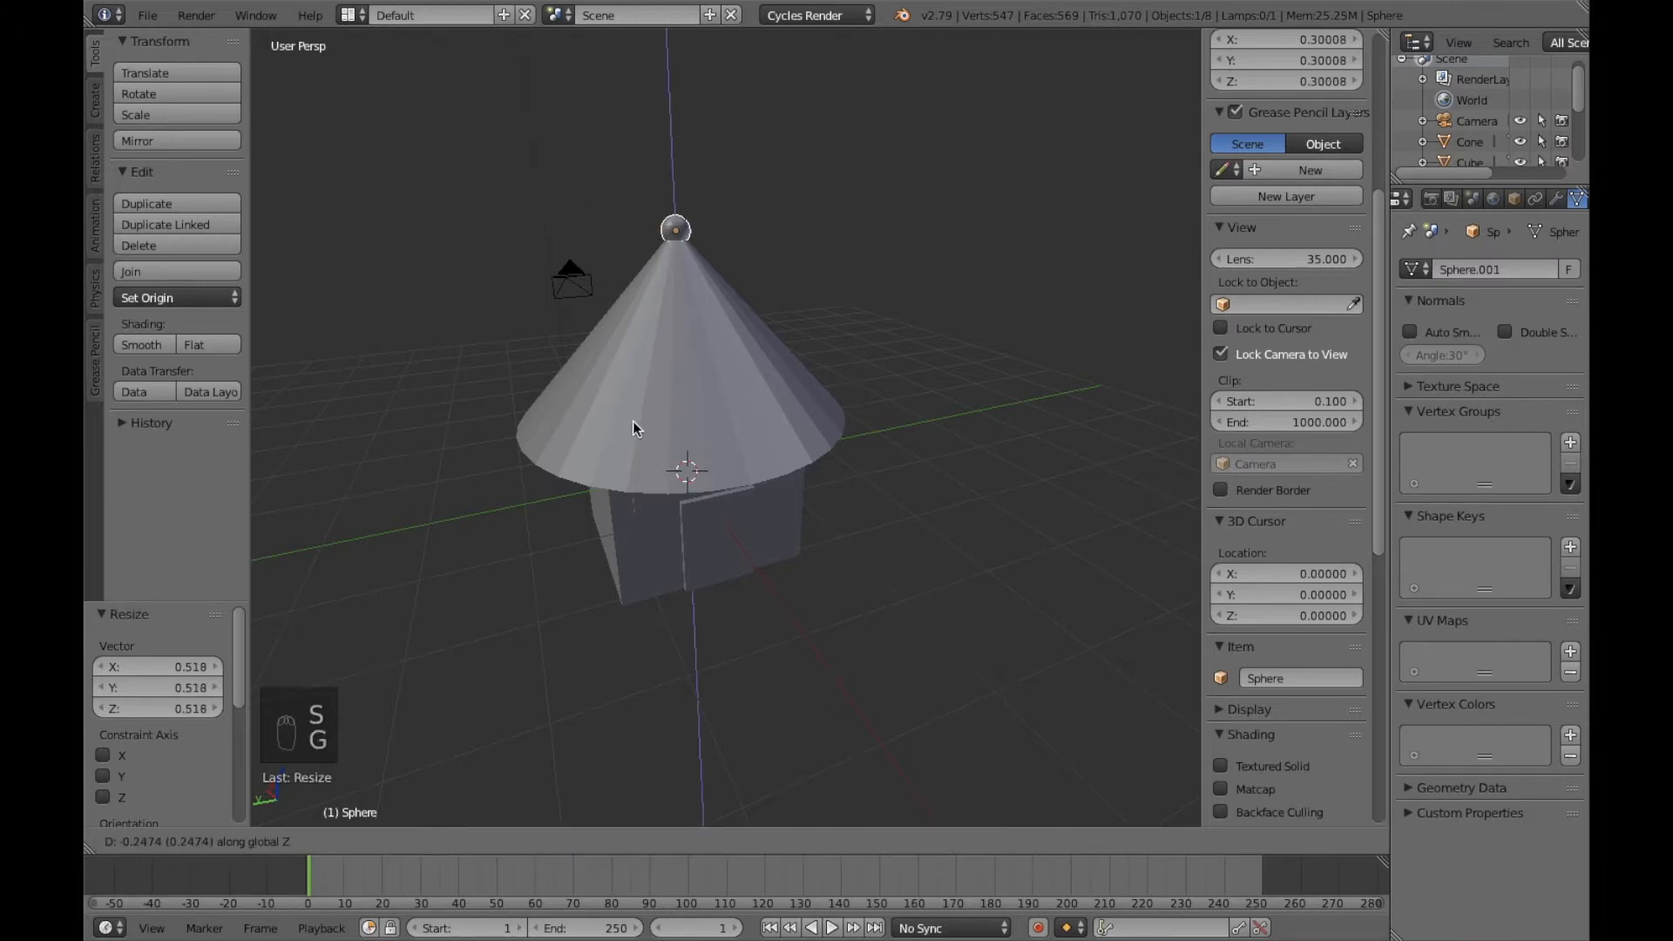
{"action": "left_click", "coordinate": [631, 416]}
{"action": "scroll", "coordinate": [928, 598], "scroll_direction": "down", "scroll_amount": 2}
{"action": "middle_click_drag", "start_coordinate": [928, 598], "coordinate": [948, 564]}
{"action": "scroll", "coordinate": [828, 519], "scroll_direction": "up", "scroll_amount": 3}
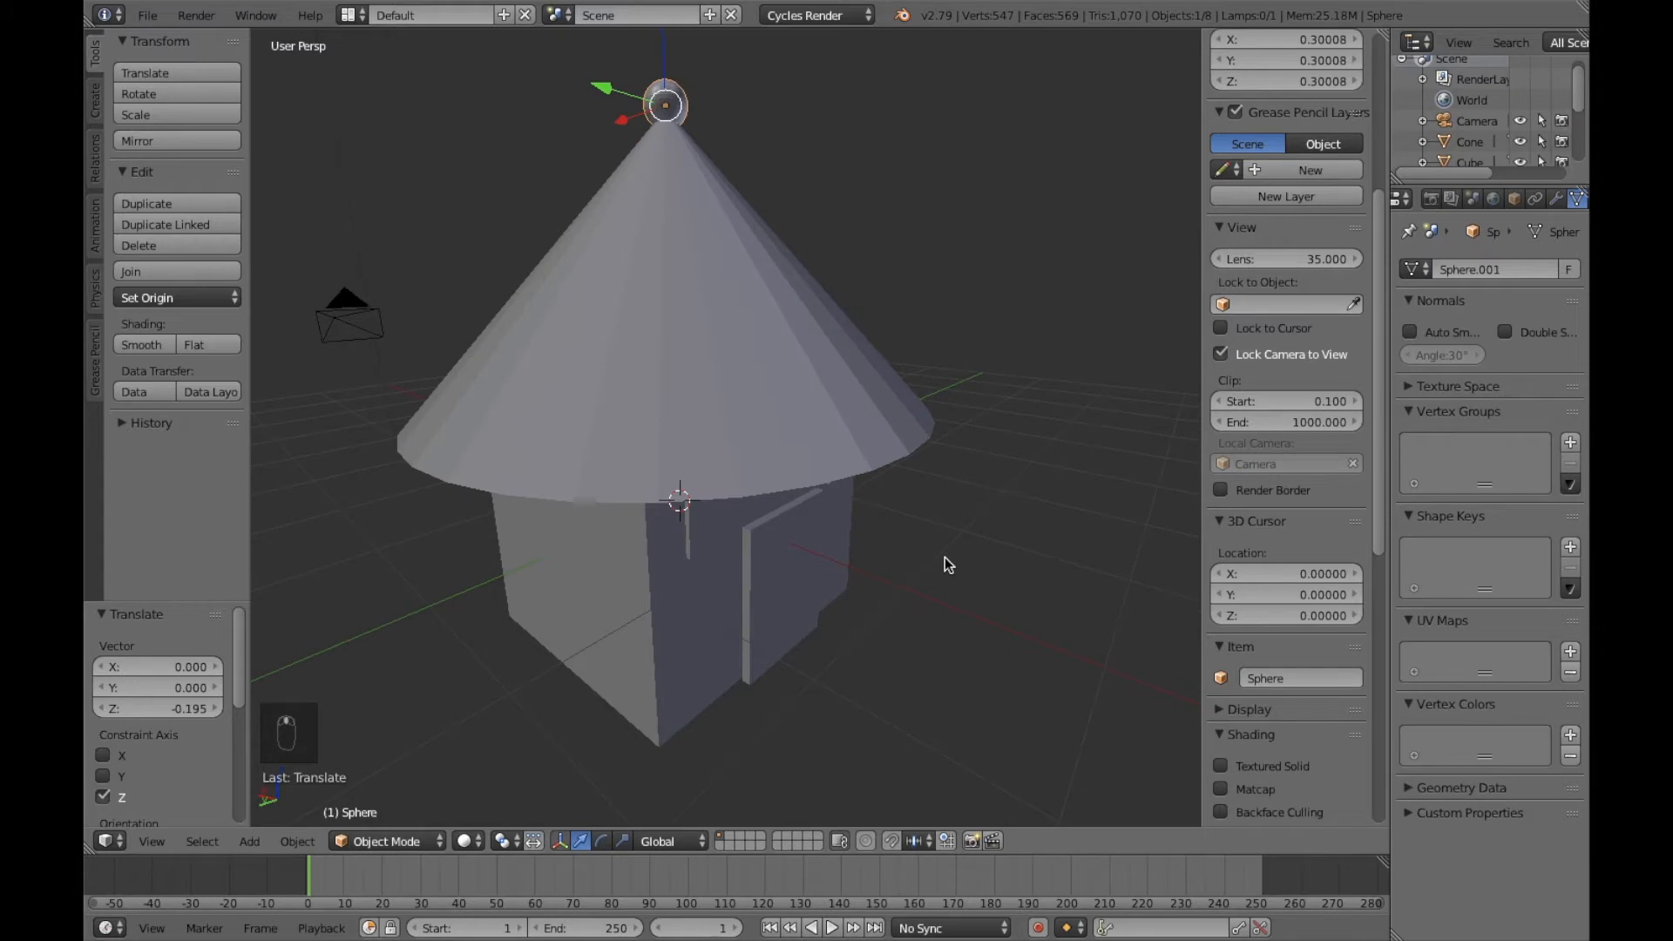
Step: Swing the locked camera around the house to frame its front with the door and windows, and leave the camera view
{"action": "key", "text": "KP_0"}
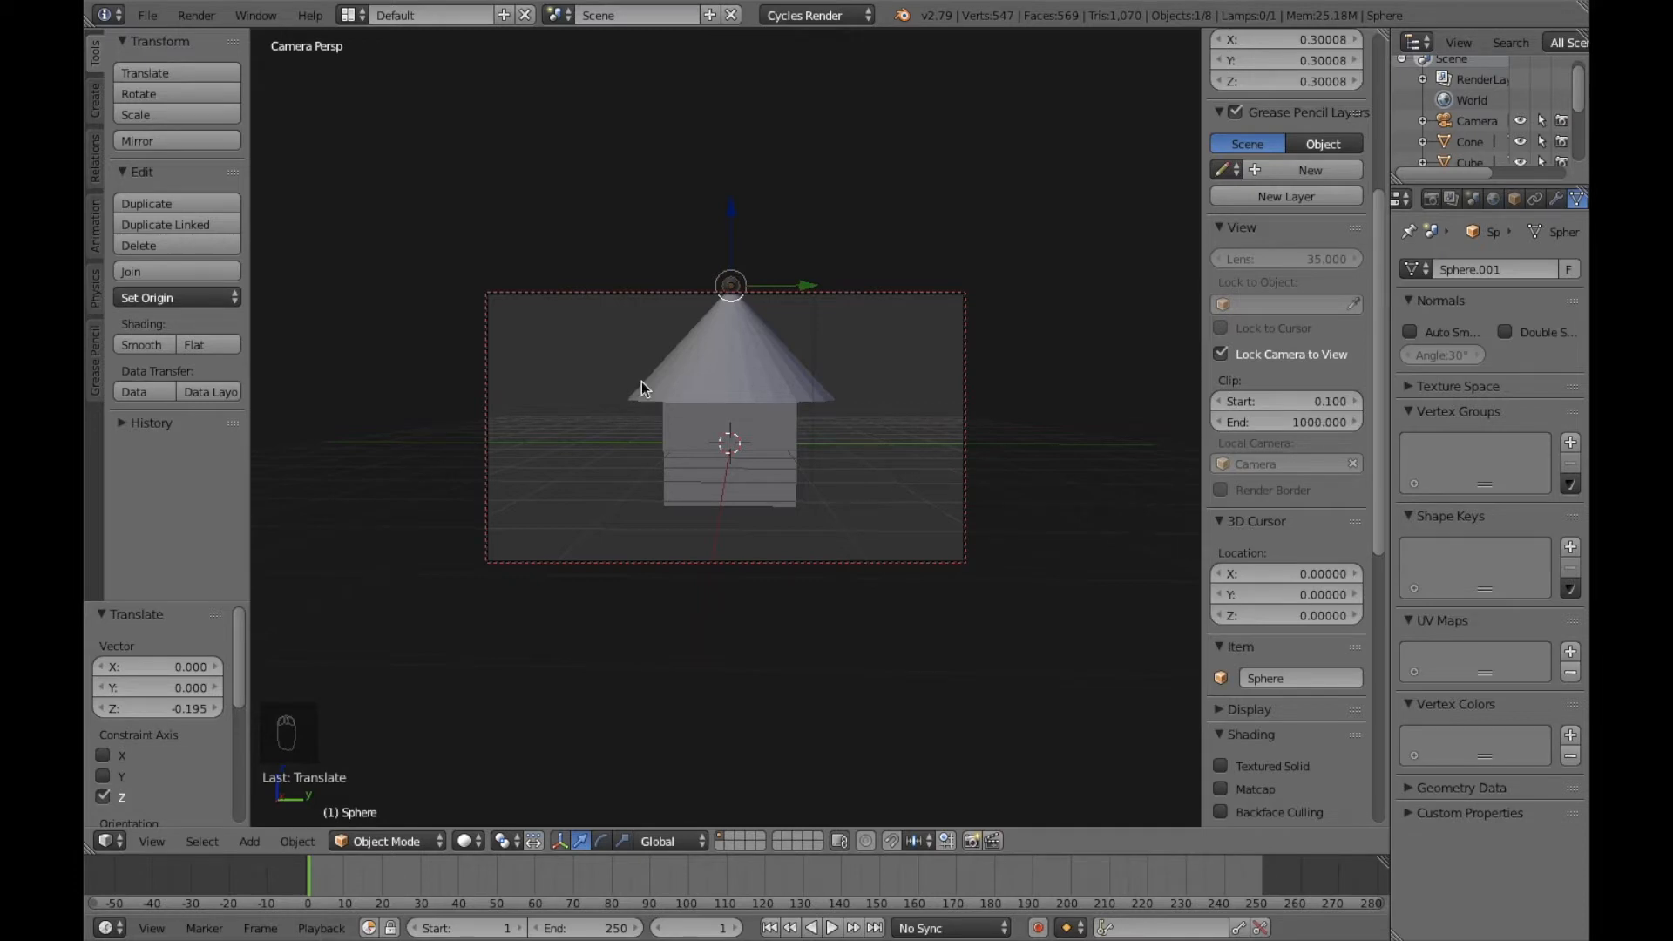
{"action": "middle_click_drag", "start_coordinate": [913, 506], "coordinate": [456, 523]}
{"action": "mouse_move", "coordinate": [888, 453]}
{"action": "middle_mouse_down"}
{"action": "mouse_move", "coordinate": [886, 482]}
{"action": "mouse_move", "coordinate": [886, 462]}
{"action": "middle_mouse_up"}
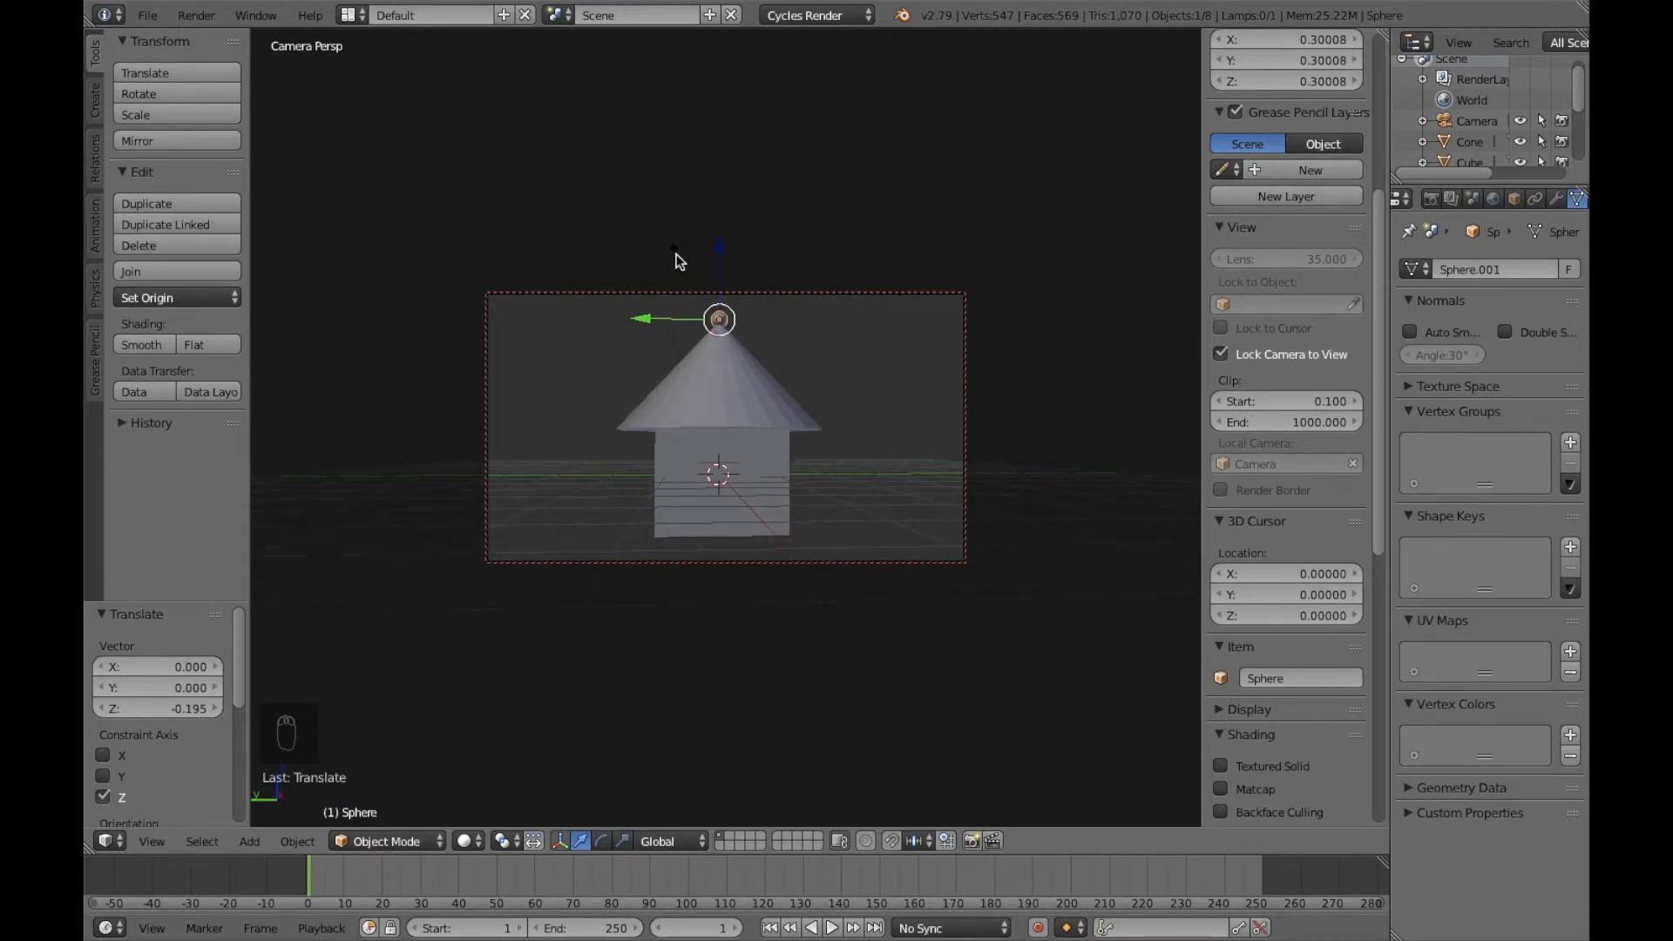
{"action": "key", "text": "KP_0"}
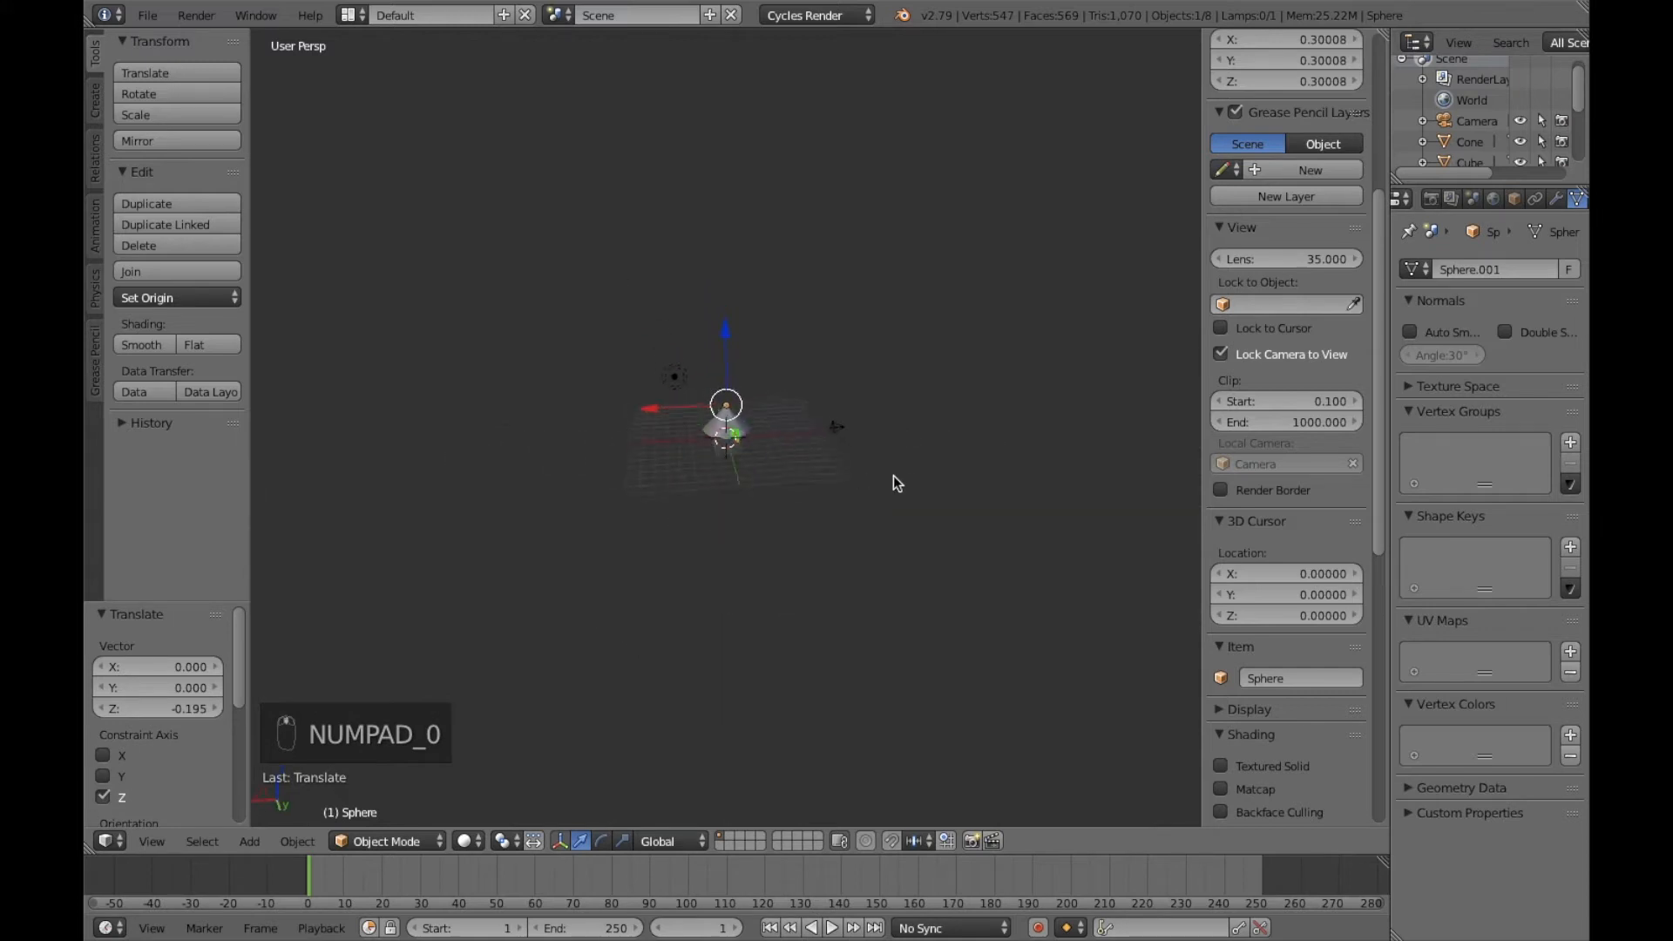
Step: Render a still image of the house front from the camera and close the render result
{"action": "middle_click_drag", "start_coordinate": [970, 490], "coordinate": [623, 340]}
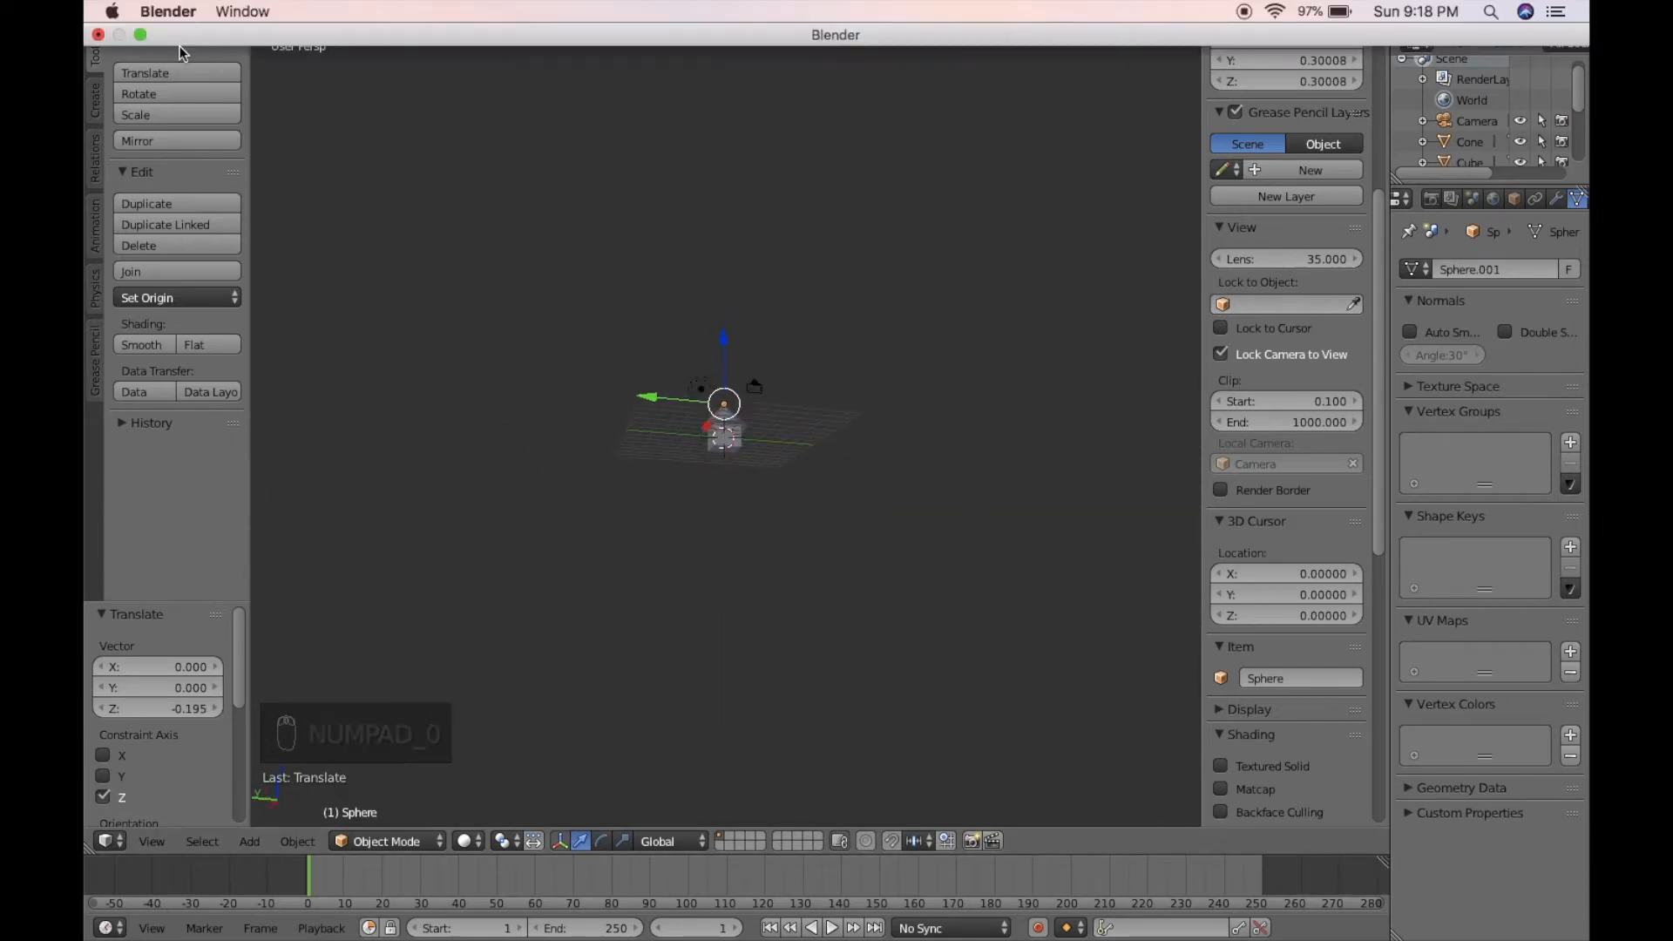
{"action": "left_click", "coordinate": [196, 14]}
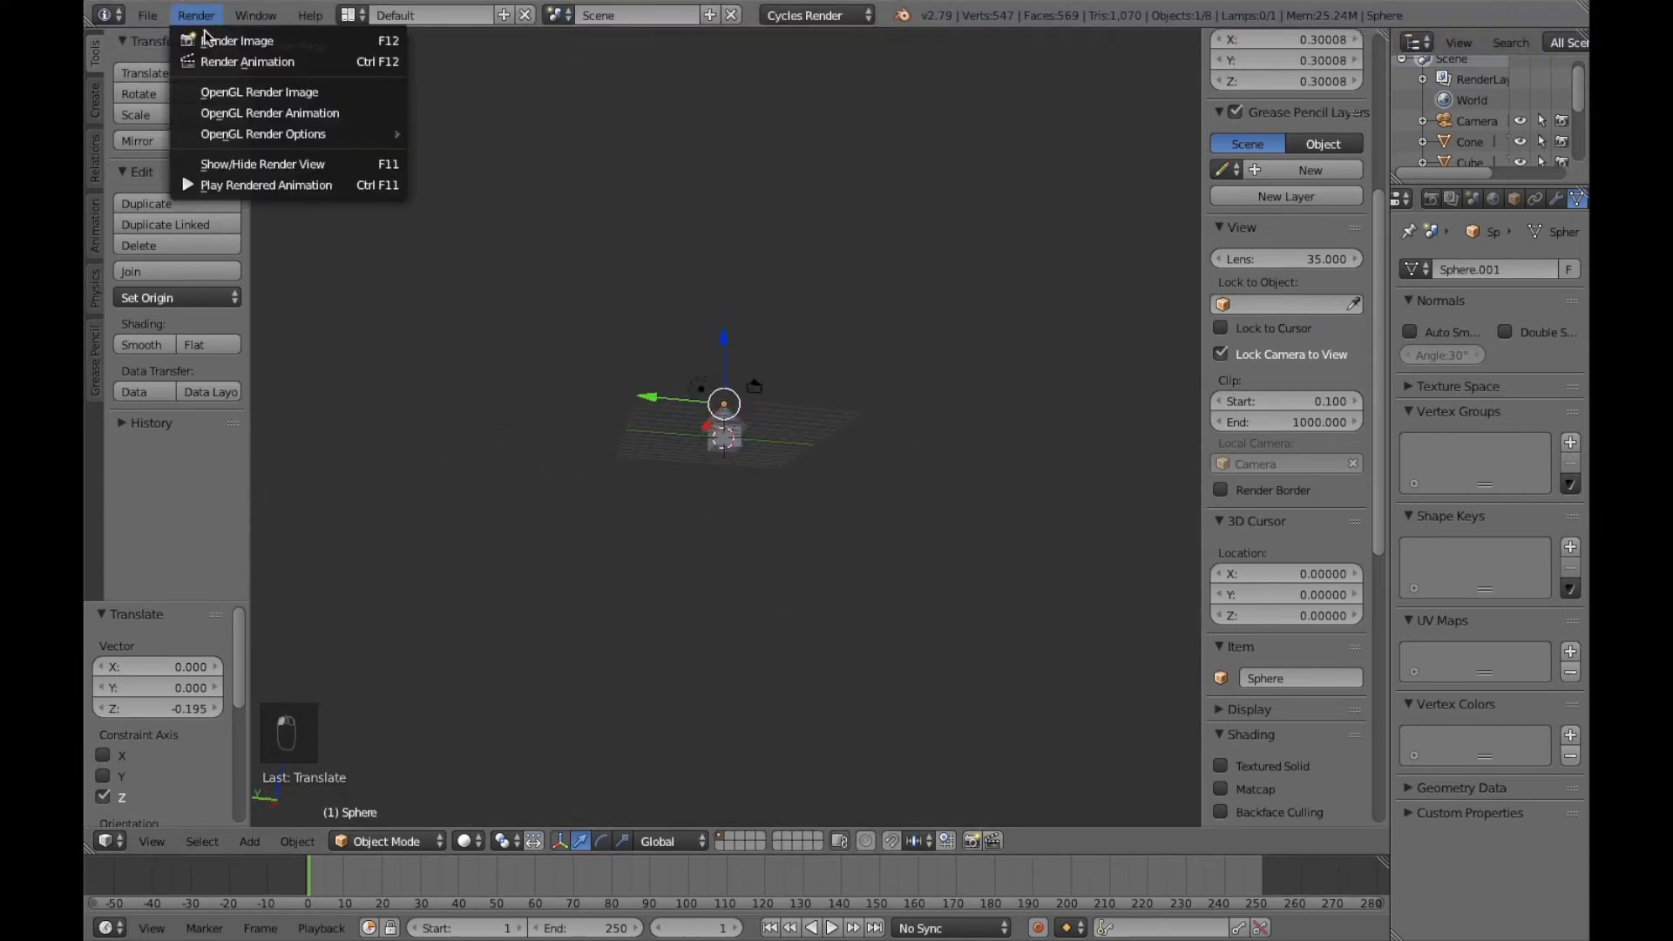
{"action": "left_click", "coordinate": [213, 34]}
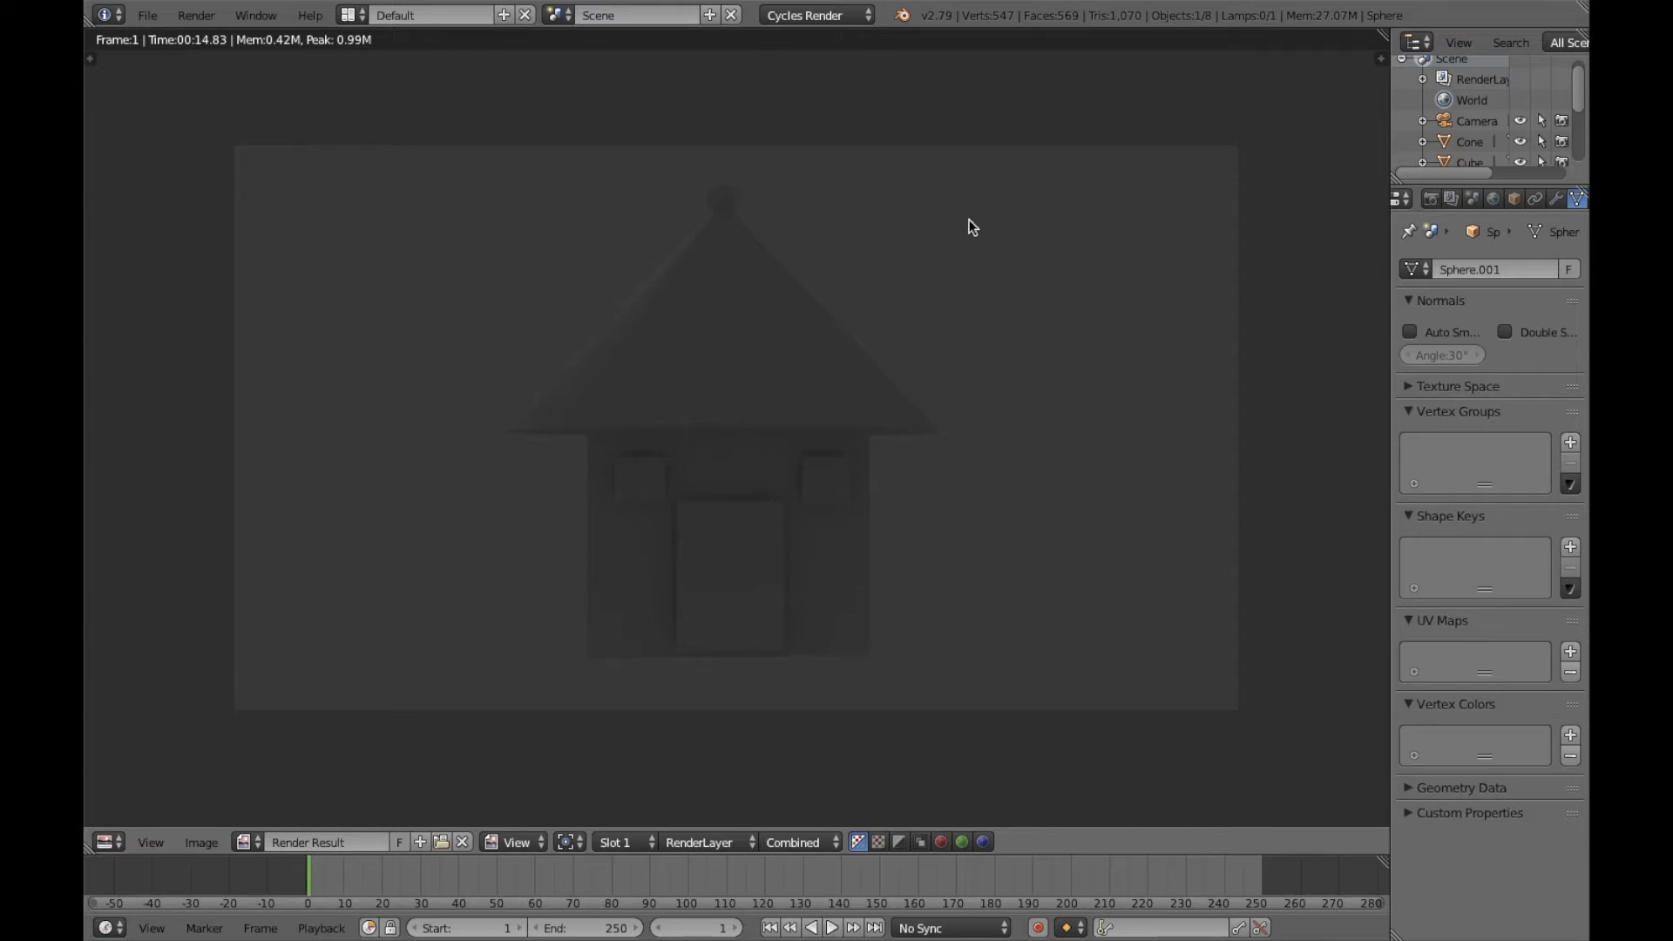
{"action": "key", "text": "Escape"}
Step: Move the lamp along the global X axis in the negative direction to the camera's side of the house
{"action": "scroll", "coordinate": [666, 523], "scroll_direction": "up", "scroll_amount": 3}
{"action": "middle_click_drag", "start_coordinate": [767, 531], "coordinate": [896, 559]}
{"action": "scroll", "coordinate": [754, 526], "scroll_direction": "up", "scroll_amount": 4}
{"action": "middle_click_drag", "start_coordinate": [614, 493], "coordinate": [840, 474]}
{"action": "scroll", "coordinate": [840, 474], "scroll_direction": "down", "scroll_amount": 5}
{"action": "scroll", "coordinate": [824, 536], "scroll_direction": "up", "scroll_amount": 3}
{"action": "middle_click_drag", "start_coordinate": [825, 544], "coordinate": [702, 508]}
{"action": "right_click", "coordinate": [587, 319]}
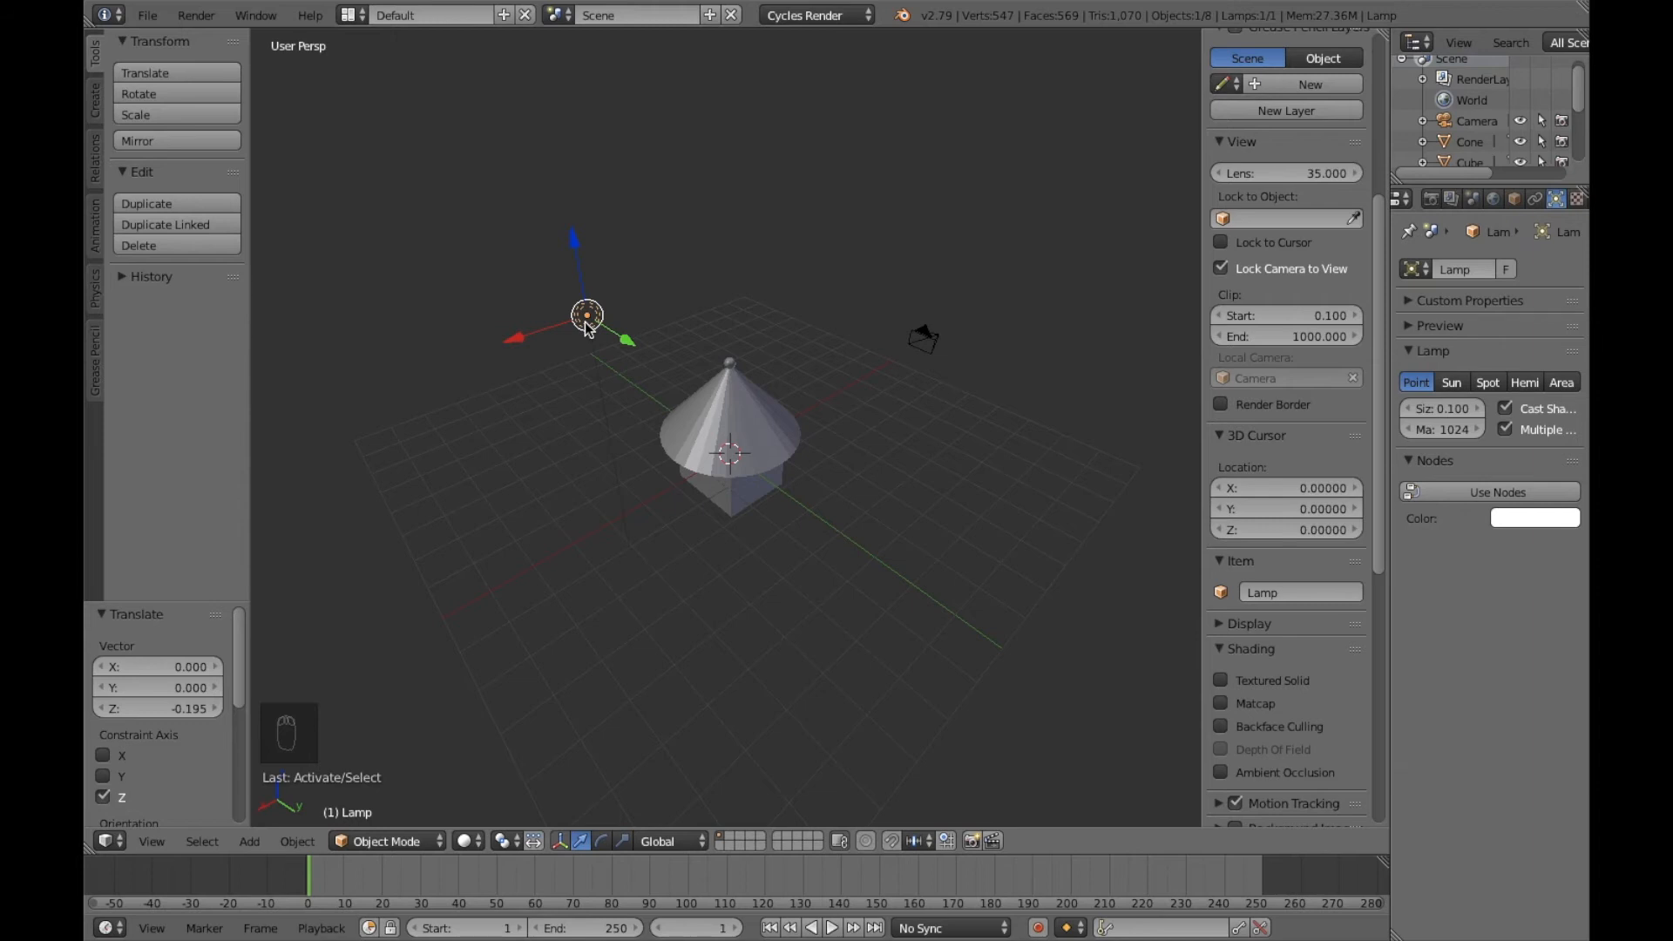
{"action": "key", "text": "g"}
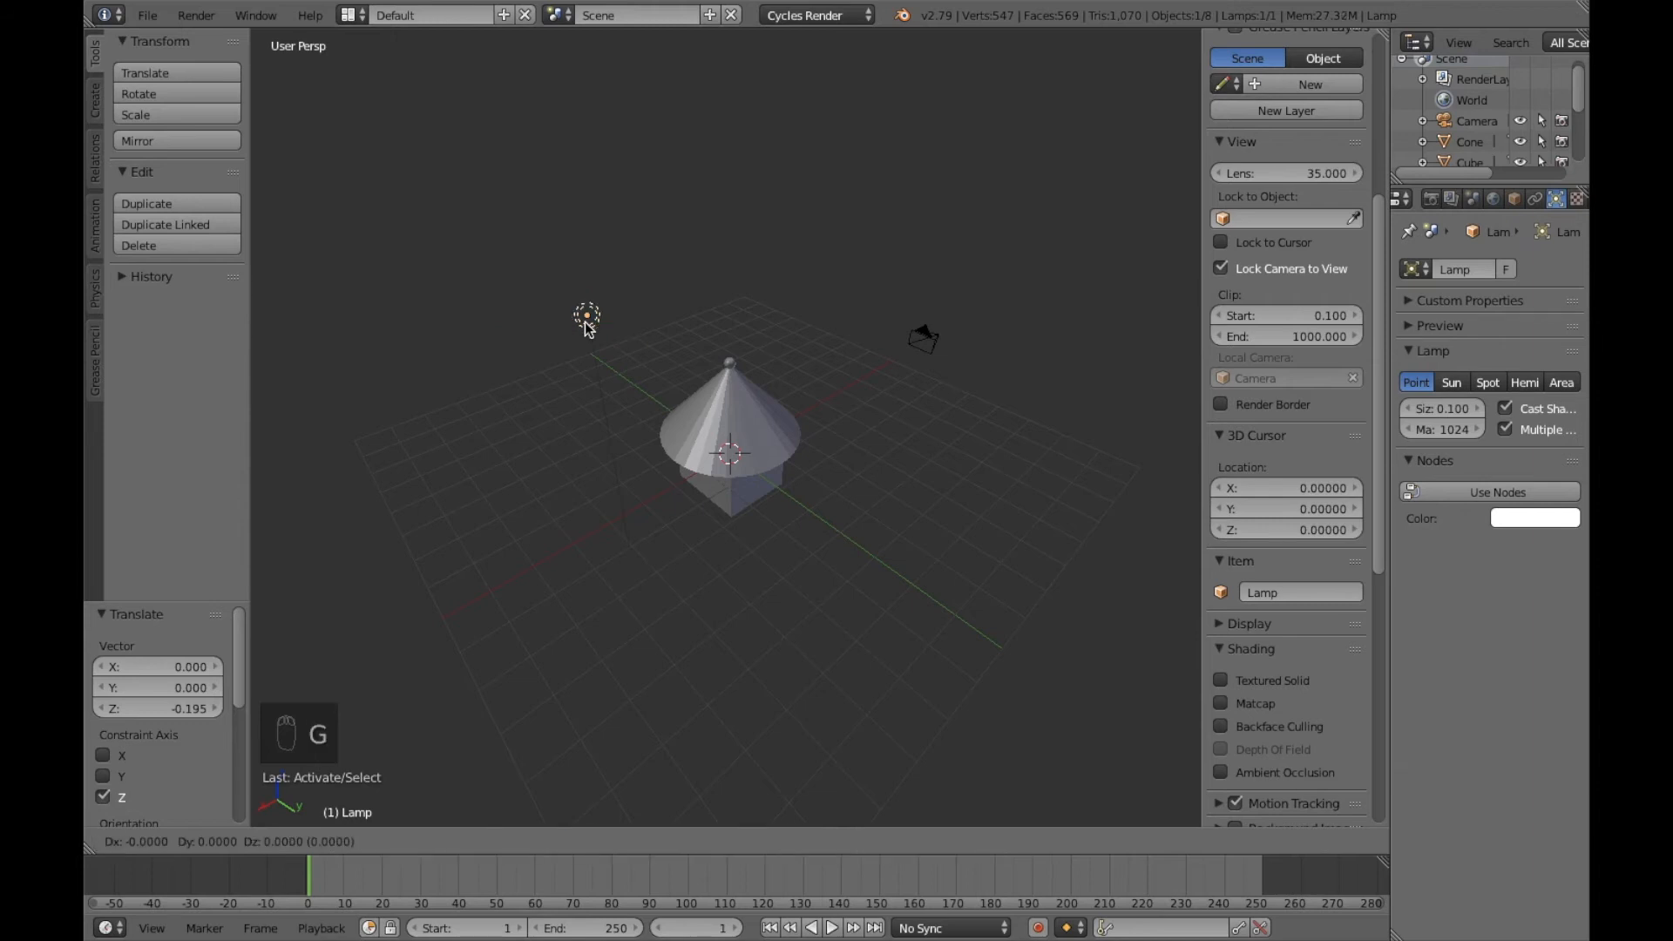
{"action": "key", "text": "y"}
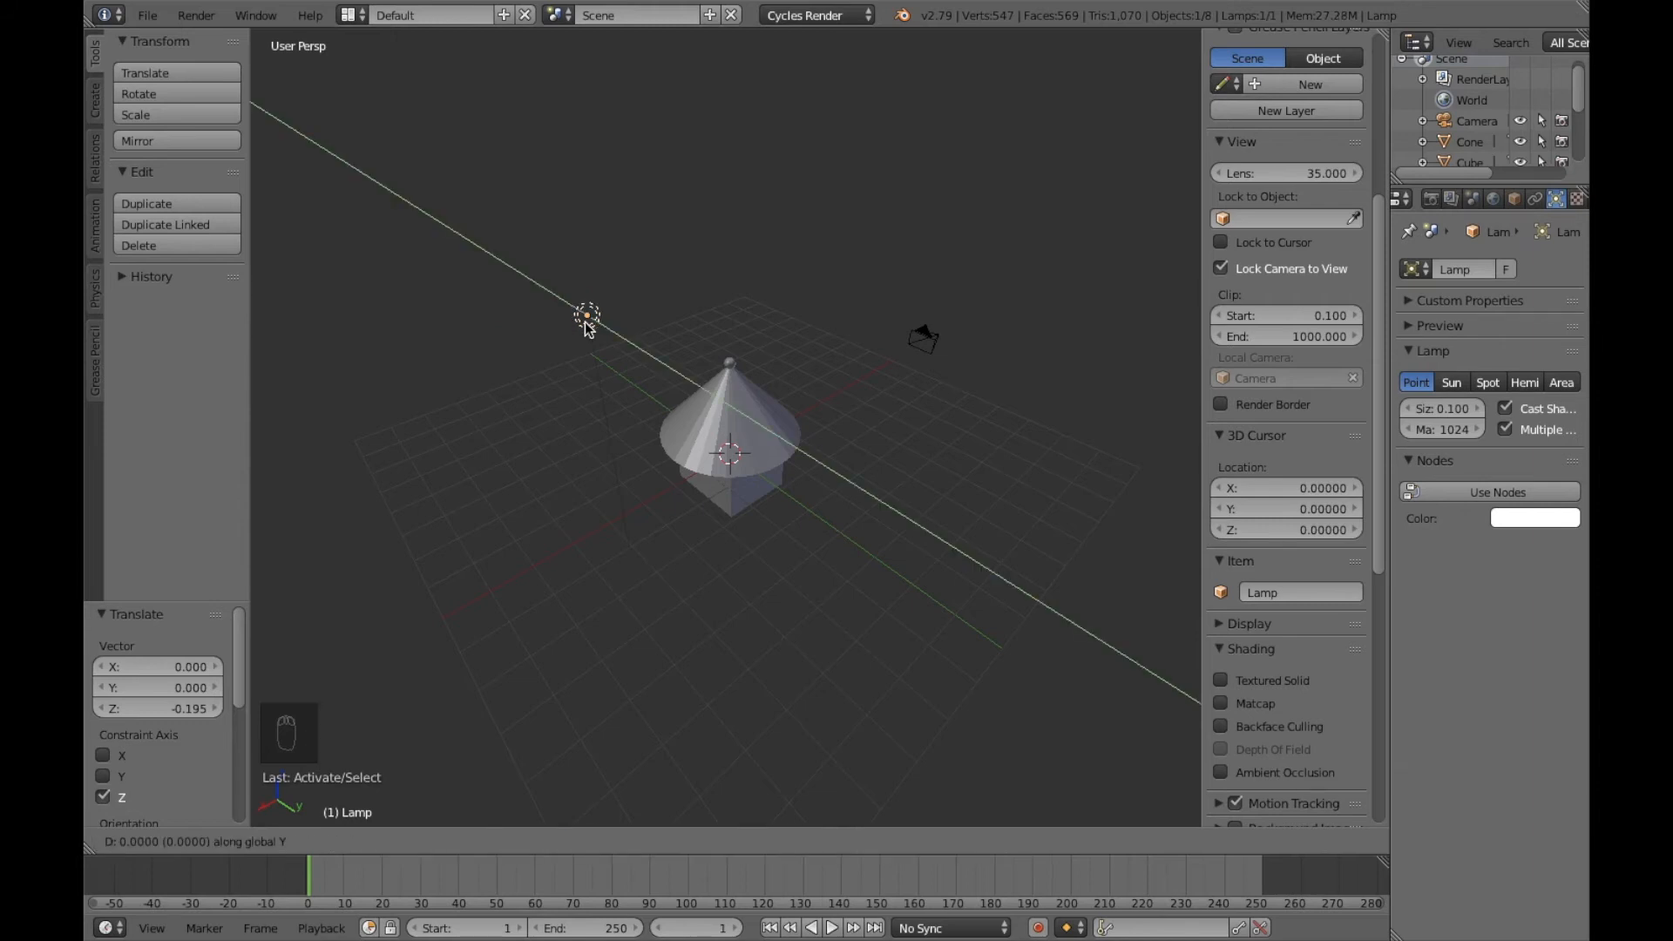
{"action": "key", "text": "x"}
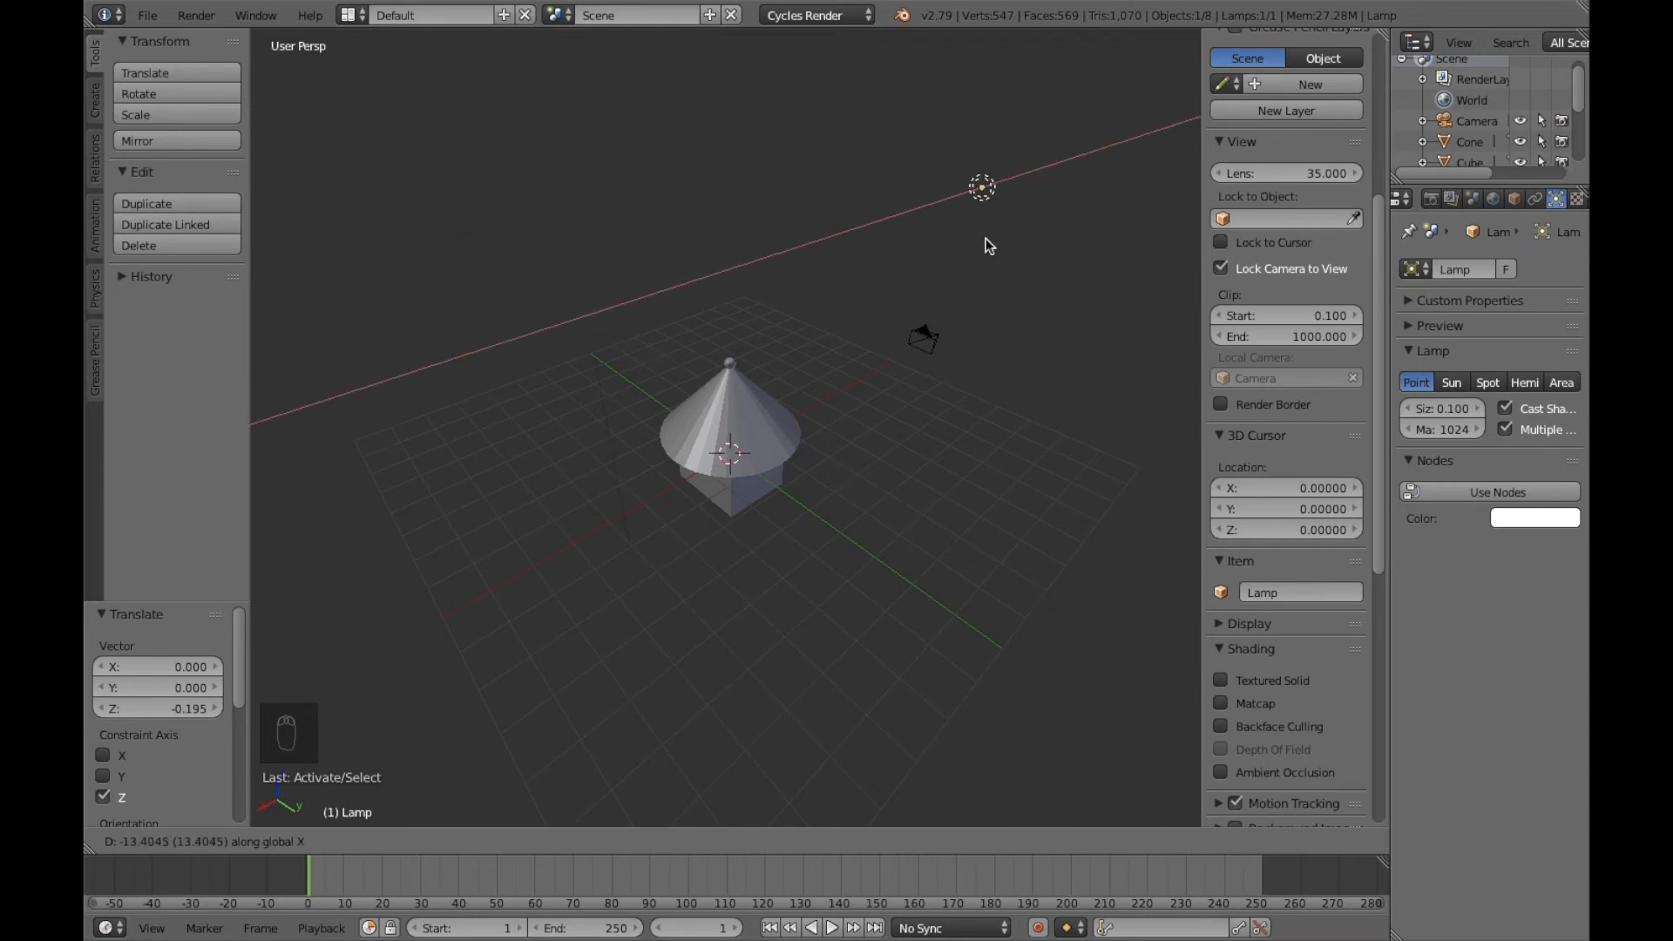
{"action": "left_click", "coordinate": [882, 271]}
Step: Render the still image again with the lamp at its new position
{"action": "left_click", "coordinate": [196, 14]}
{"action": "left_click", "coordinate": [218, 34]}
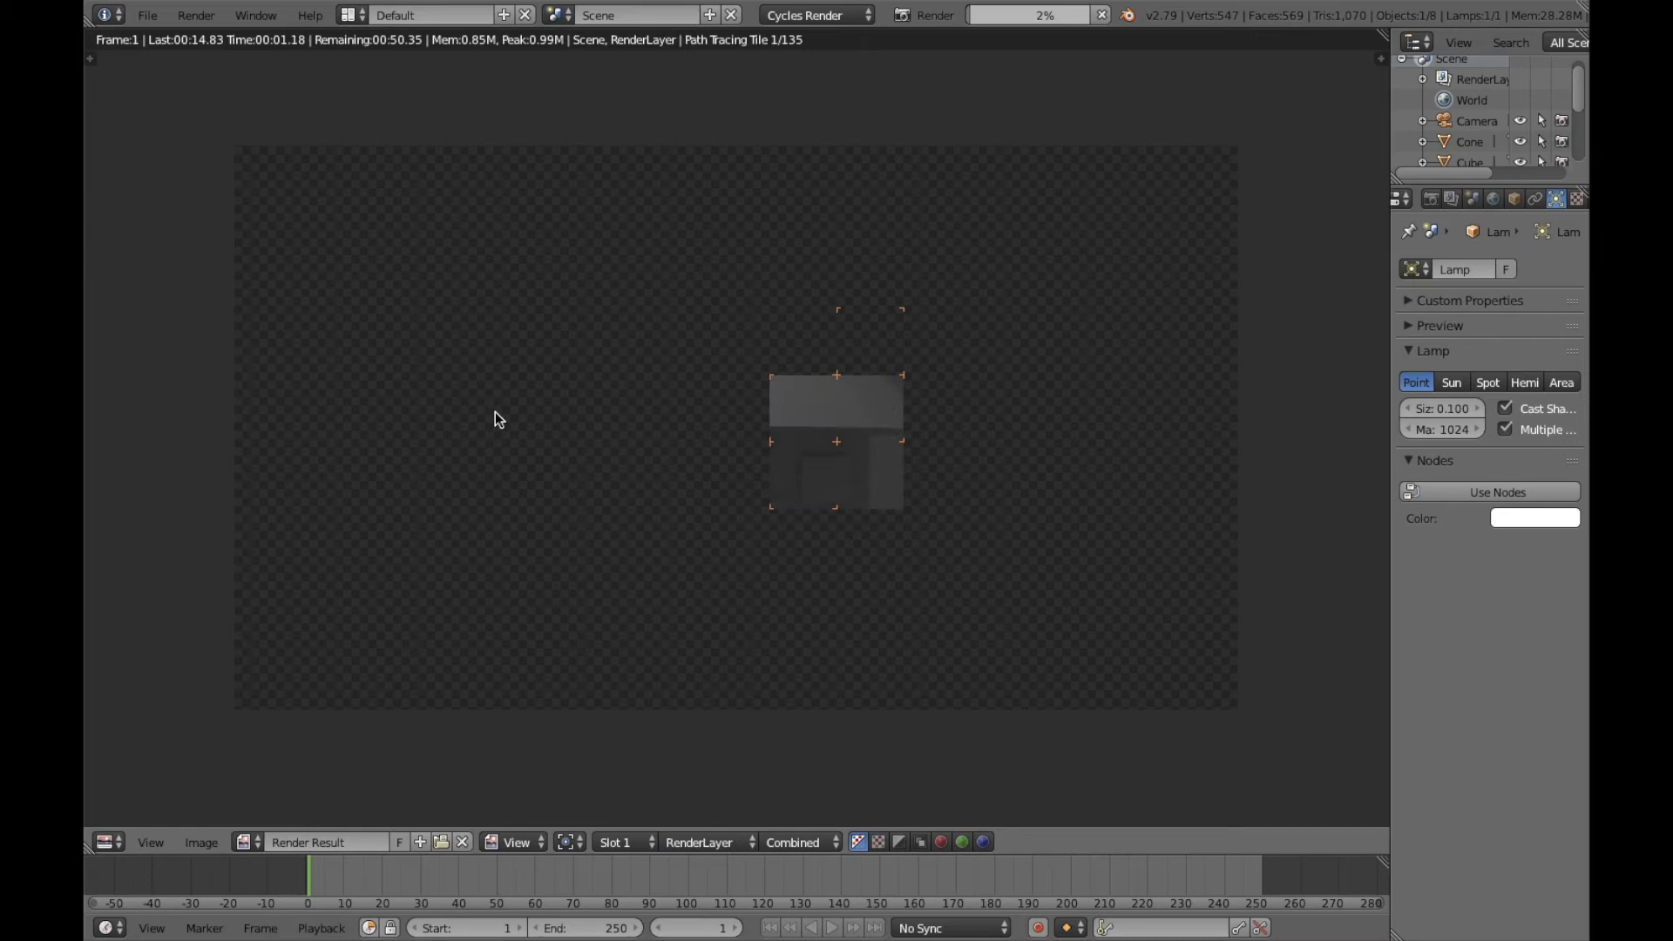